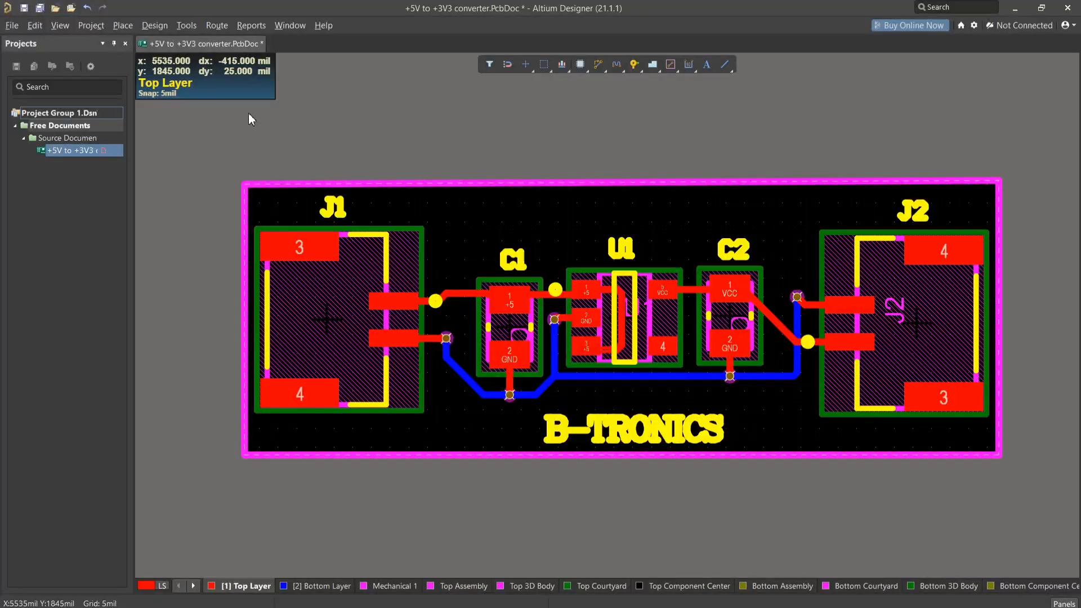
# - Start a polygon pour on the Top Layer just inside the board's upper-left corner with the Line 90/90 Vertical Start corner style
pyautogui.click(653, 66)
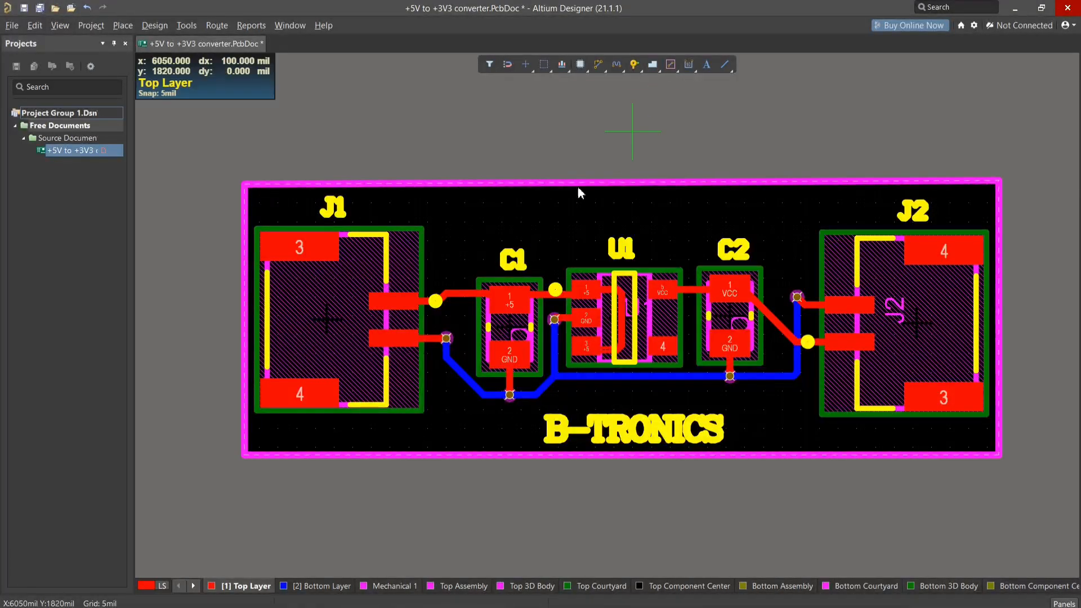
pyautogui.click(251, 190)
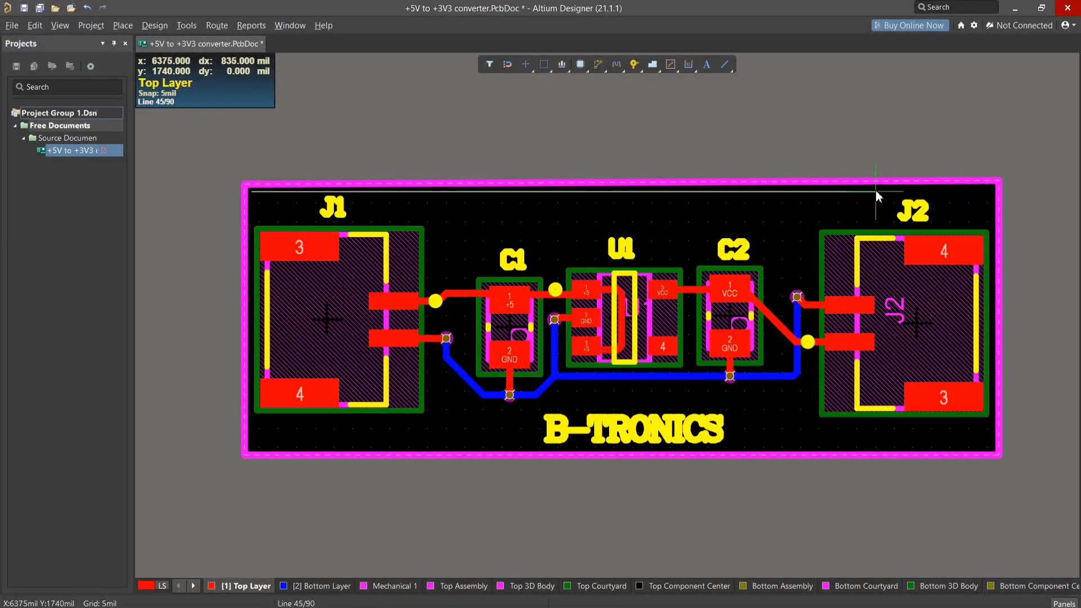
pyautogui.keyDown('ctrl'); pyautogui.scroll(2, 875, 190); pyautogui.keyUp('ctrl')
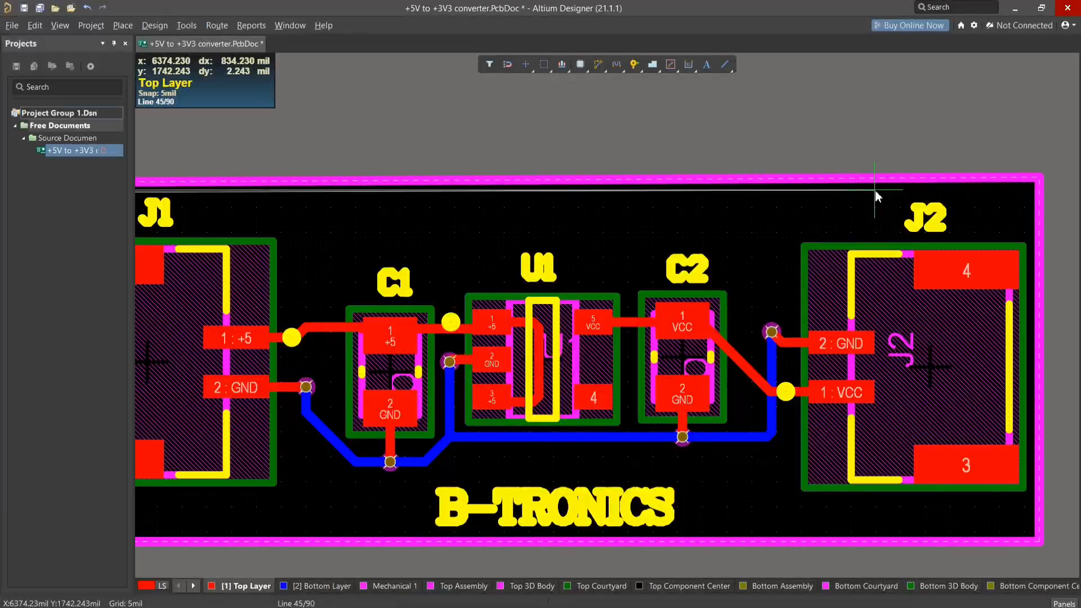
pyautogui.hotkey('shift', 'space')
pyautogui.keyDown('shift'); pyautogui.hscroll(2, 870, 211); pyautogui.keyUp('shift')
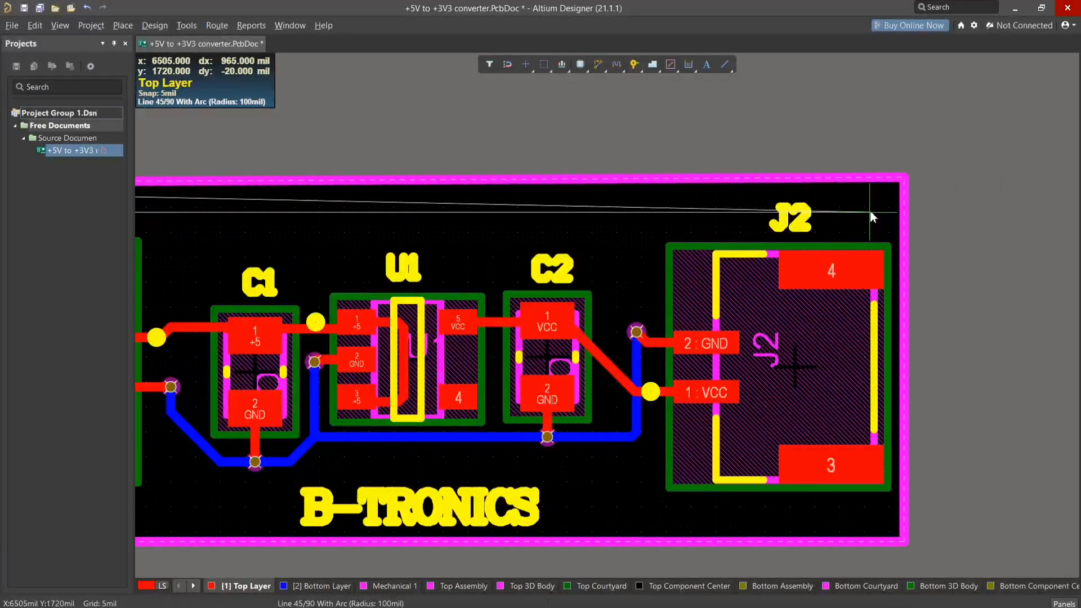
pyautogui.keyDown('ctrl'); pyautogui.scroll(-2, 871, 213); pyautogui.keyUp('ctrl')
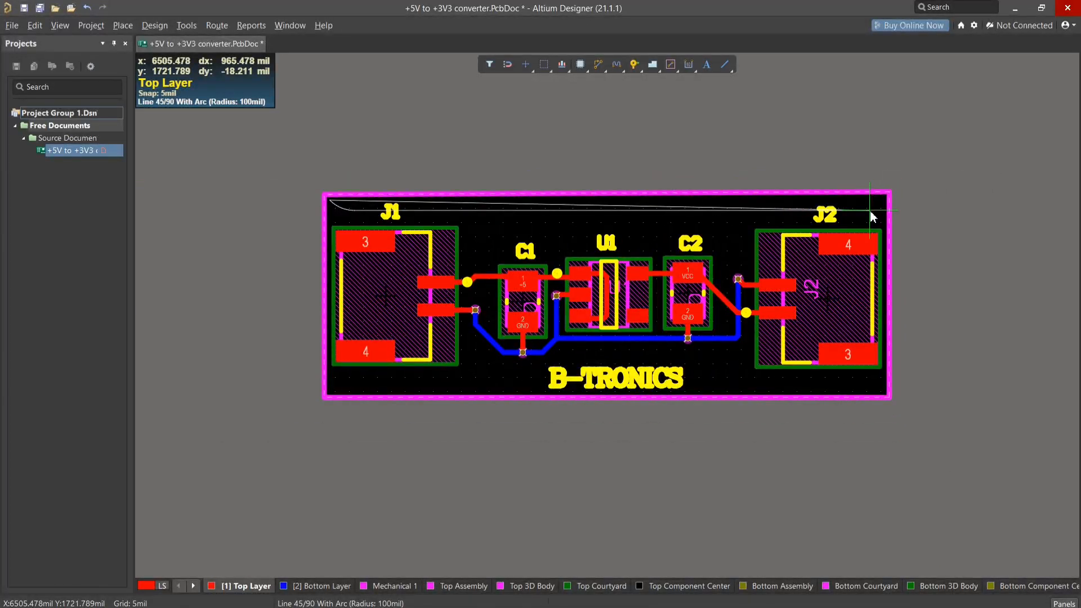
pyautogui.hotkey('shift', 'space')
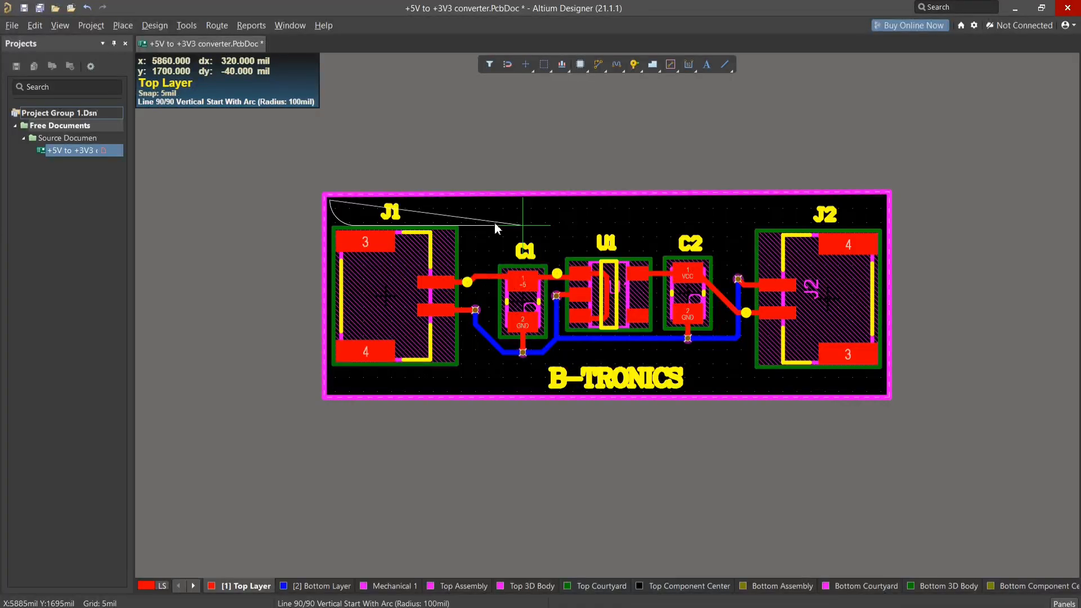
pyautogui.hotkey('shift', 'space')
pyautogui.hotkey('shift', 'space')
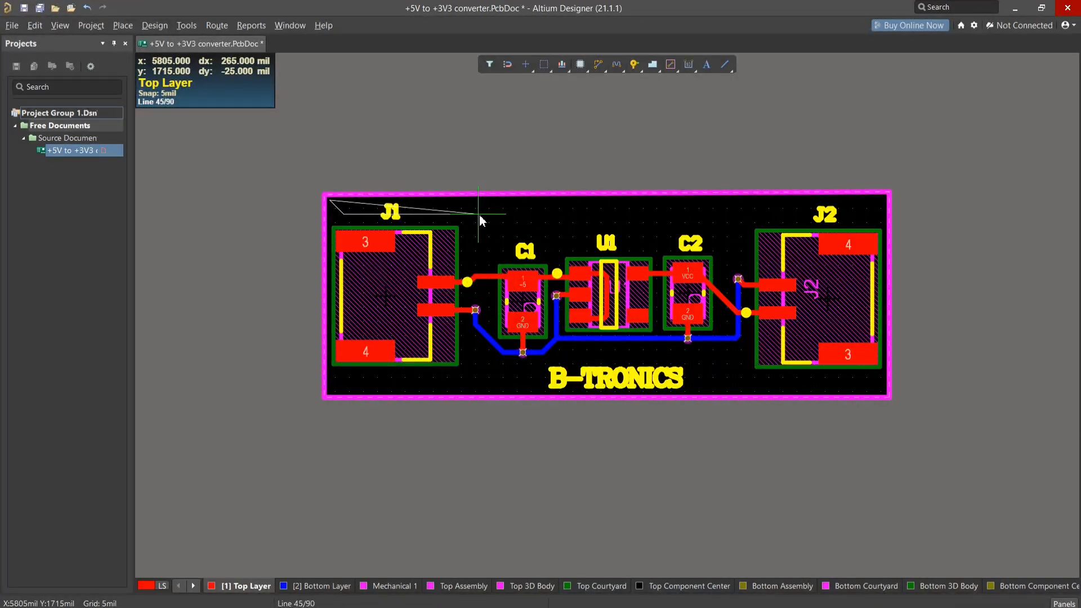
pyautogui.hotkey('shift', 'space')
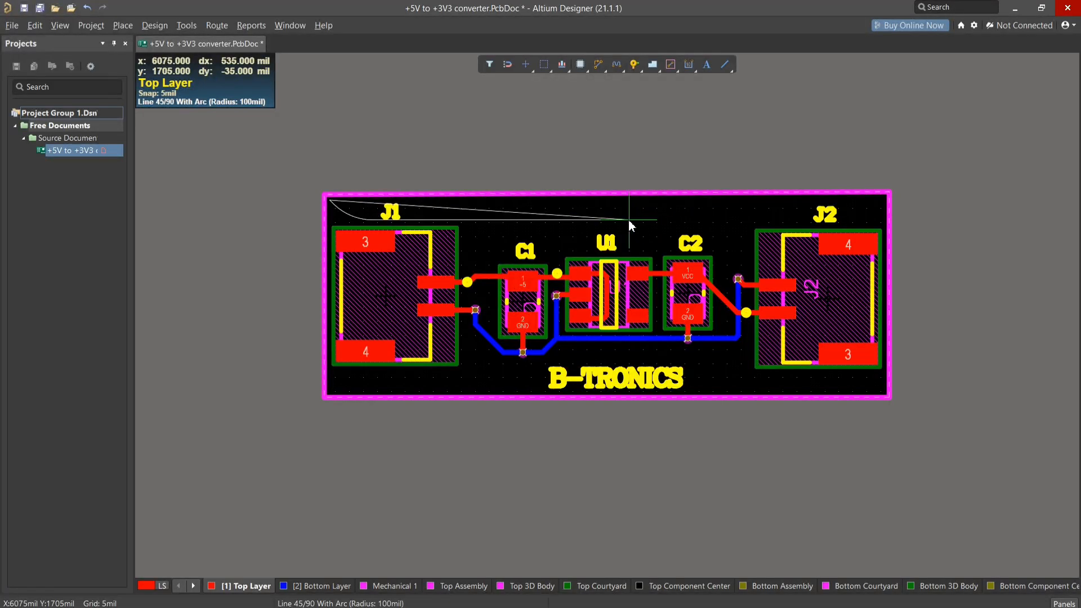
pyautogui.hotkey('shift', 'space')
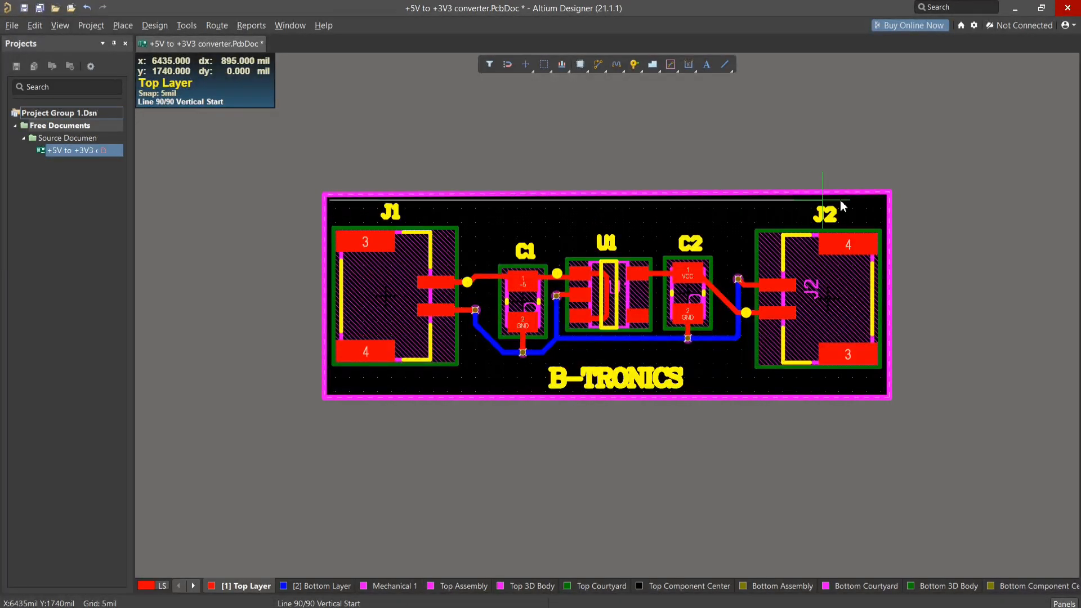
# - Outline the pour as a rectangle about 990 by 345 mil just inside the board edge, close it and deselect it
pyautogui.click(884, 204)
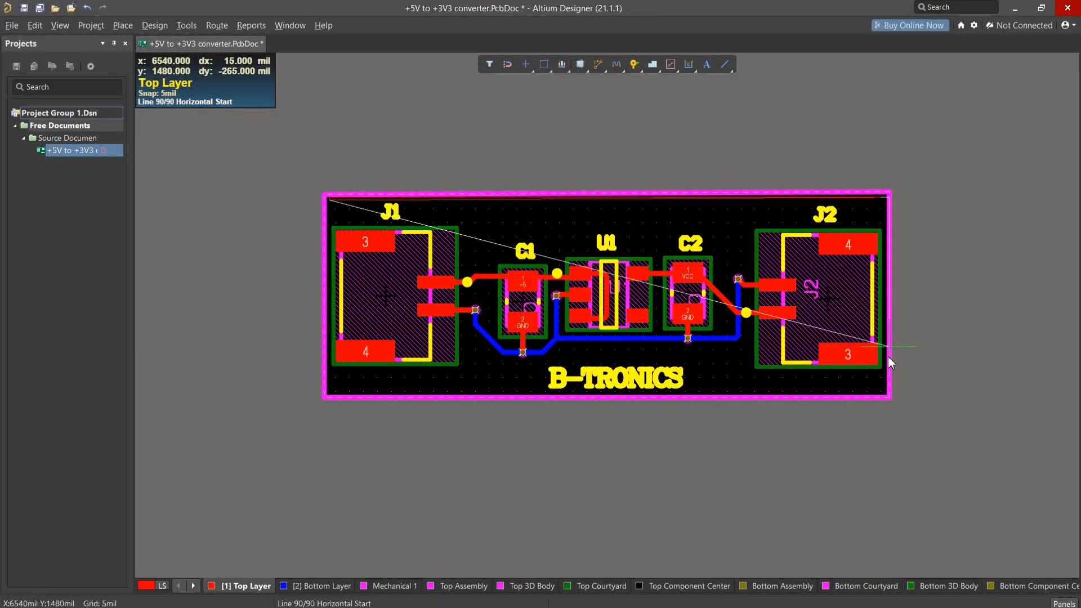
pyautogui.click(884, 398)
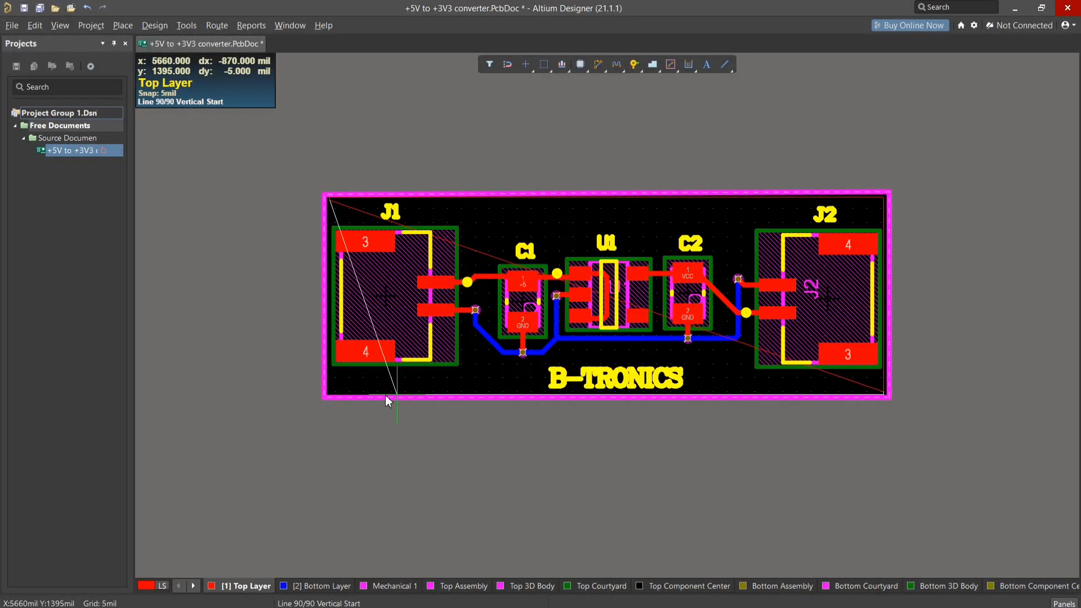
pyautogui.click(332, 389)
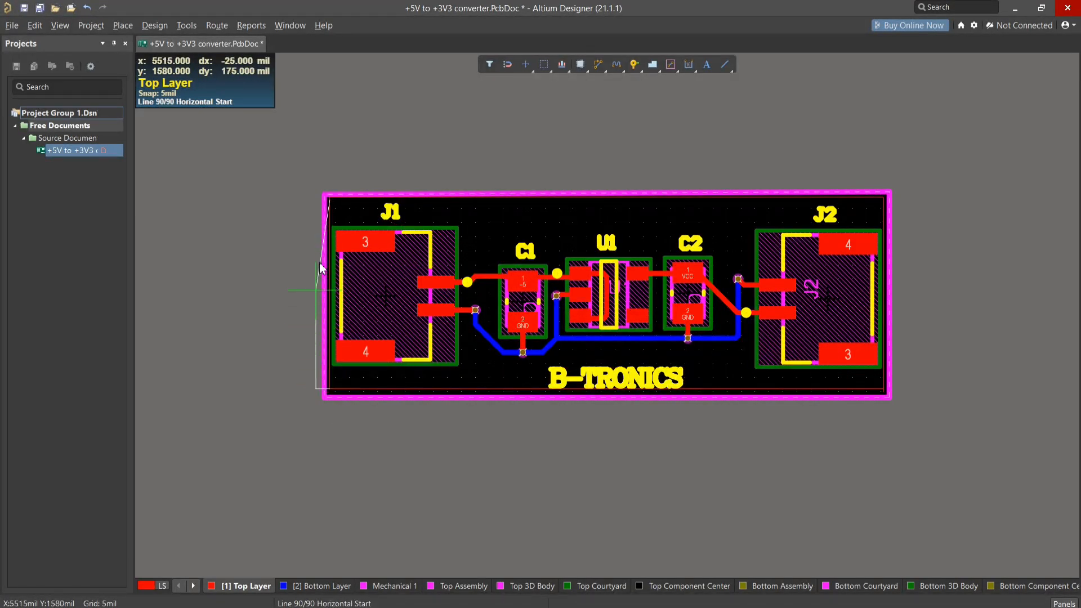
pyautogui.click(330, 199)
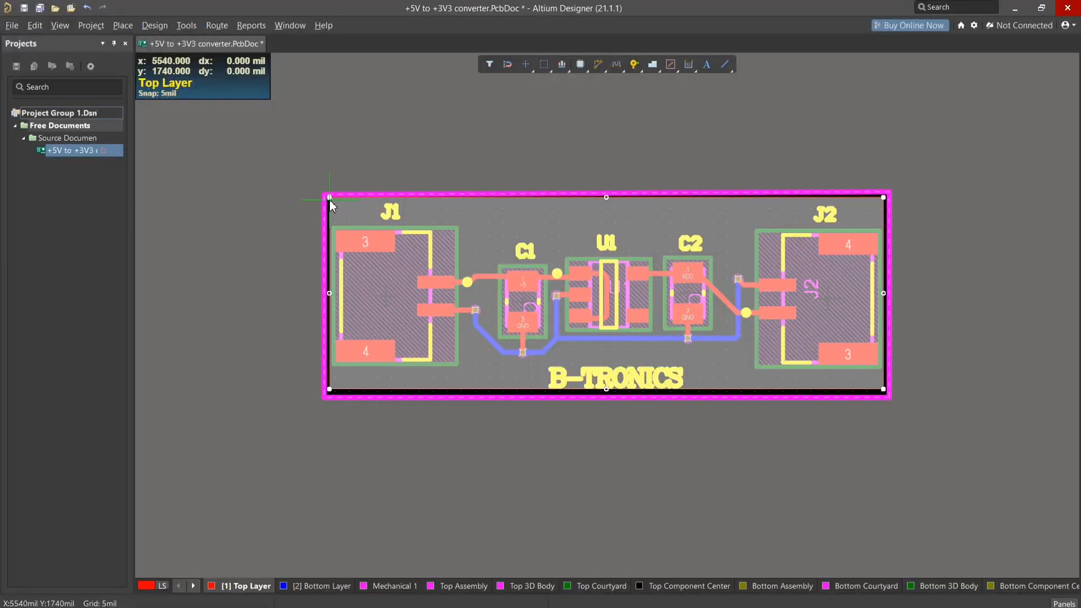
pyautogui.rightClick(465, 223)
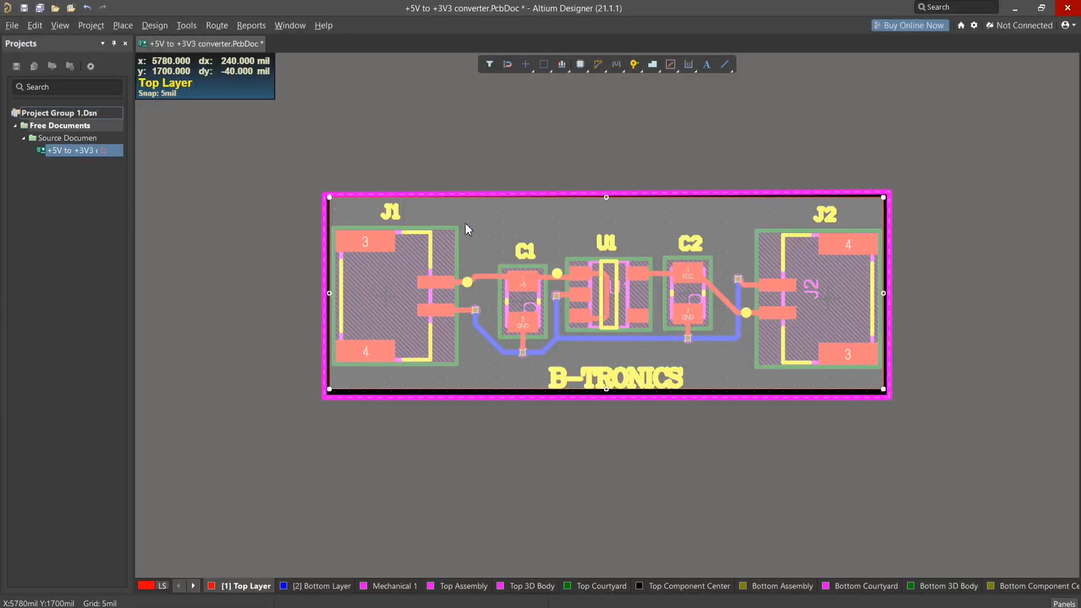
pyautogui.click(676, 365)
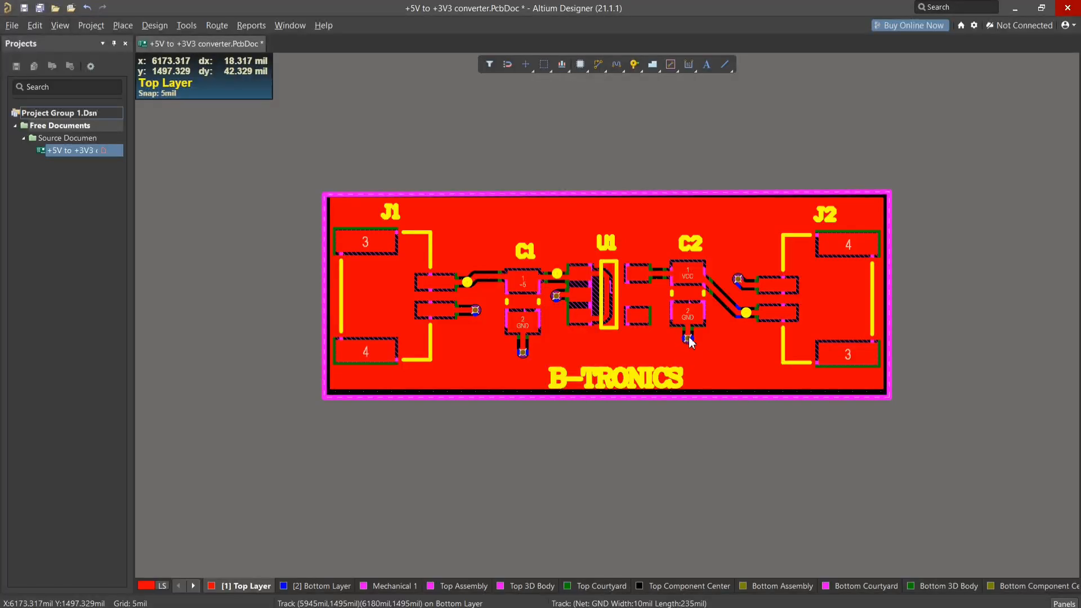
# - Inspect the poured copper around the pads and open the polygon pour's properties at its net settings
pyautogui.keyDown('ctrl'); pyautogui.scroll(3, 687, 339); pyautogui.keyUp('ctrl')
pyautogui.keyDown('ctrl'); pyautogui.scroll(2, 688, 338); pyautogui.keyUp('ctrl')
pyautogui.keyDown('ctrl'); pyautogui.scroll(-1, 688, 338); pyautogui.keyUp('ctrl')
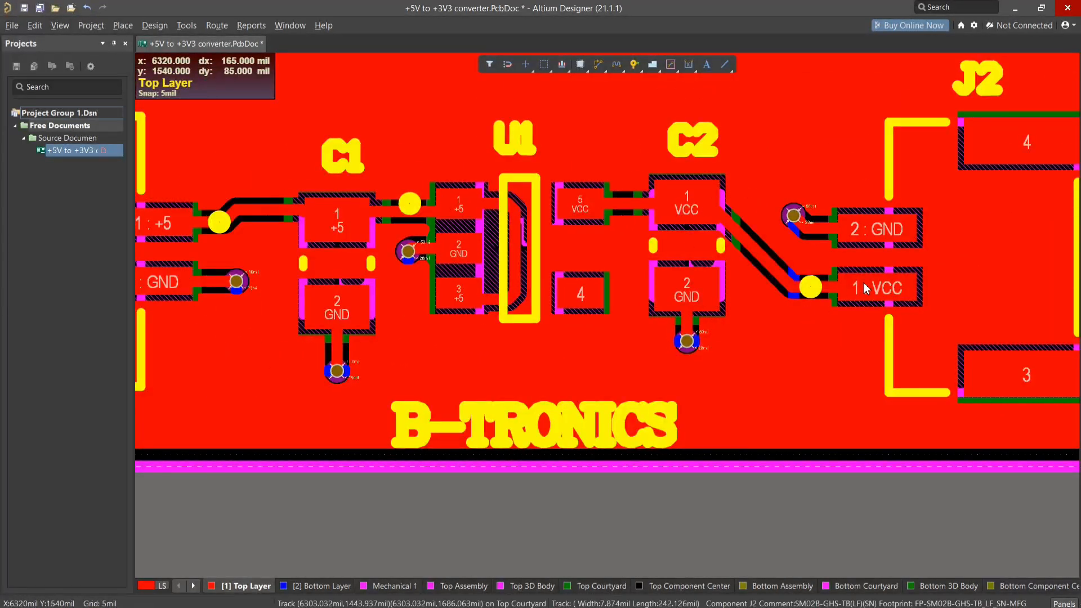
pyautogui.keyDown('ctrl'); pyautogui.scroll(-3, 259, 281); pyautogui.keyUp('ctrl')
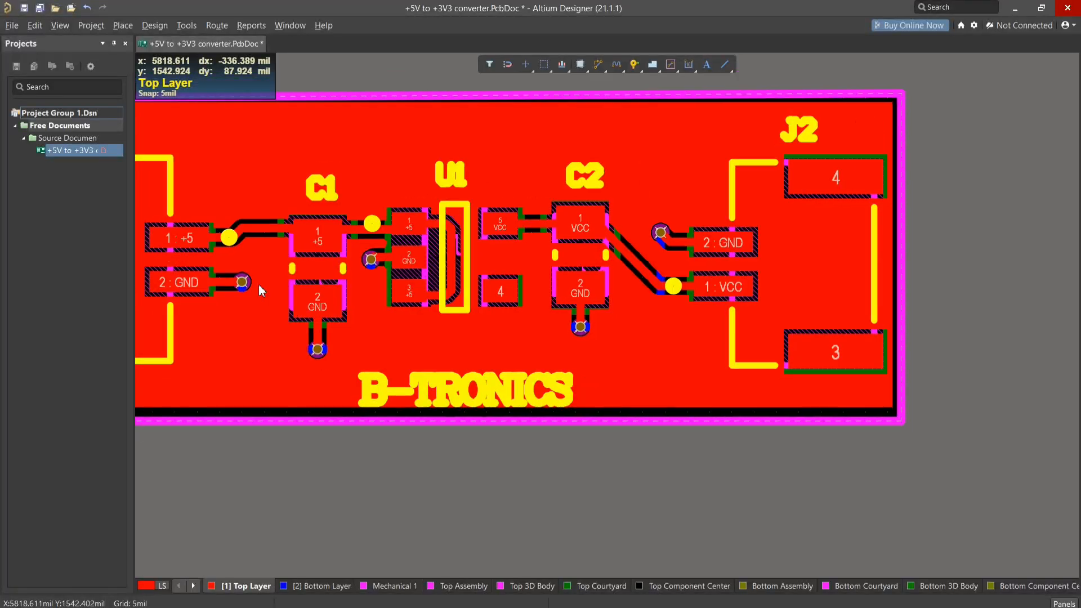
pyautogui.moveTo(243, 316); pyautogui.dragTo(339, 312, button='right')
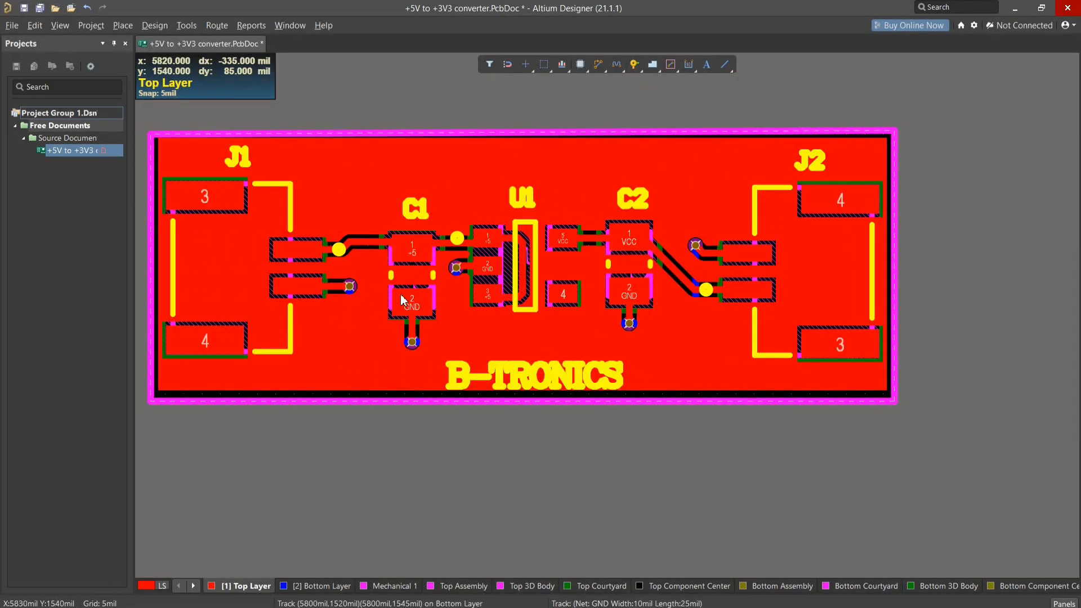
pyautogui.click(364, 360)
pyautogui.rightClick(362, 350)
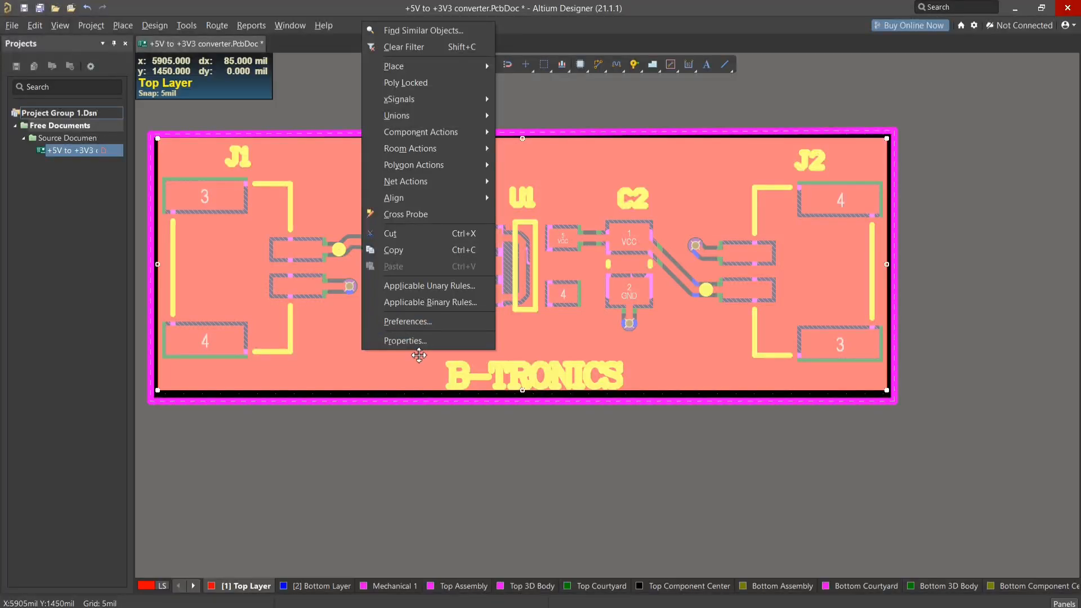
pyautogui.click(416, 341)
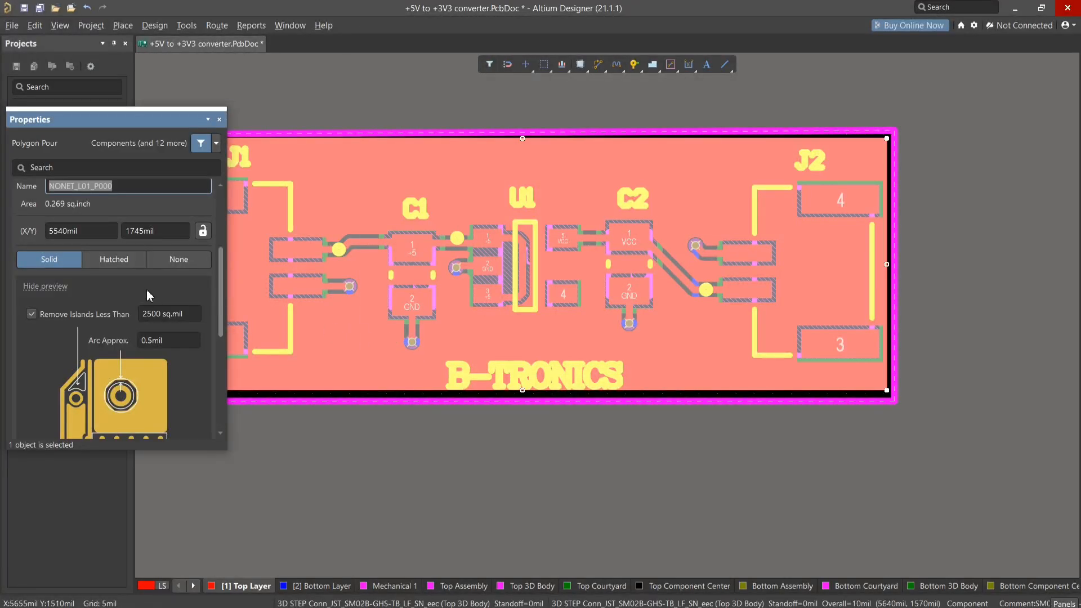
pyautogui.scroll(3, 151, 293)
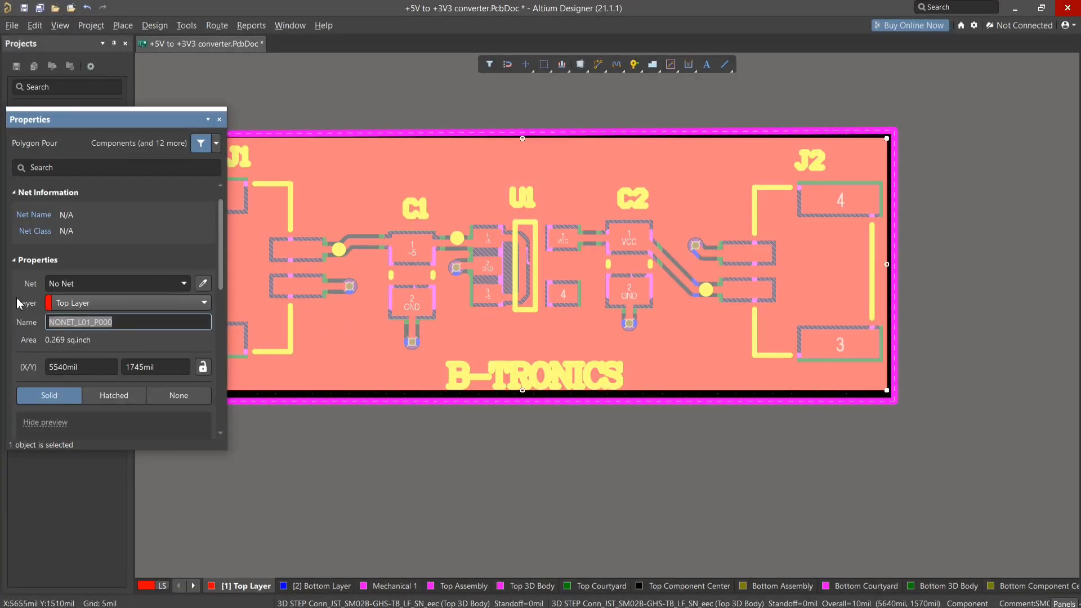
# - Assign the polygon pour to the VCC net, repour it and inspect the connections at C2's VCC pad
pyautogui.click(187, 285)
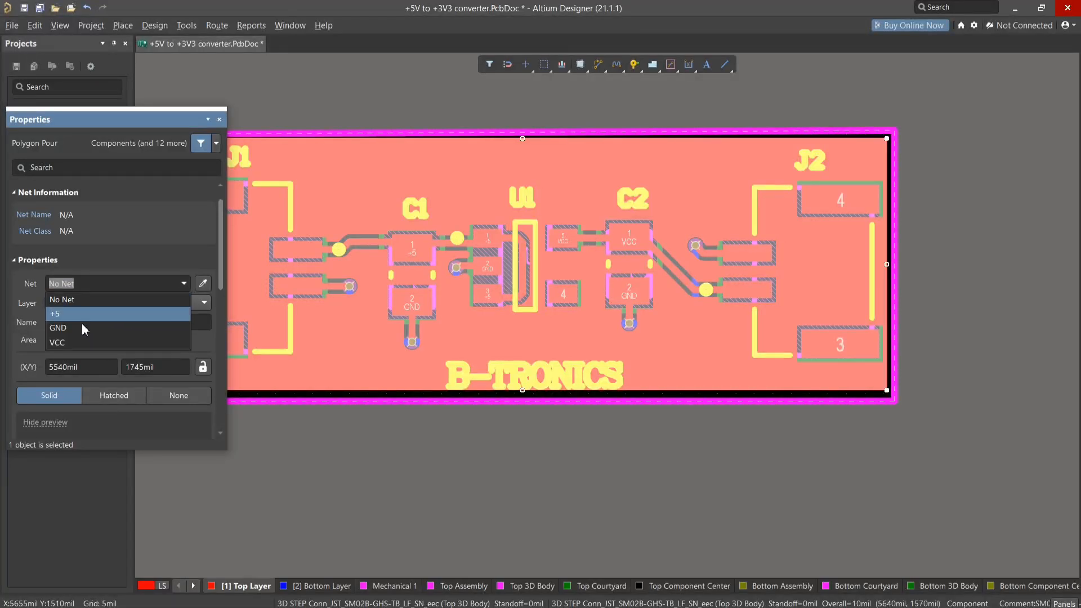
pyautogui.click(73, 342)
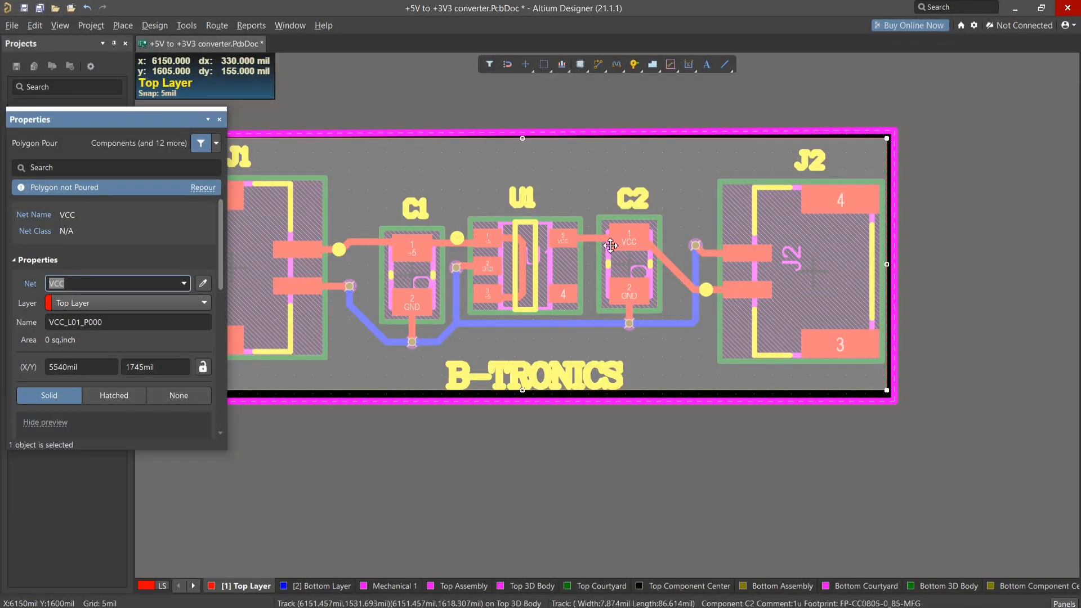
pyautogui.click(206, 193)
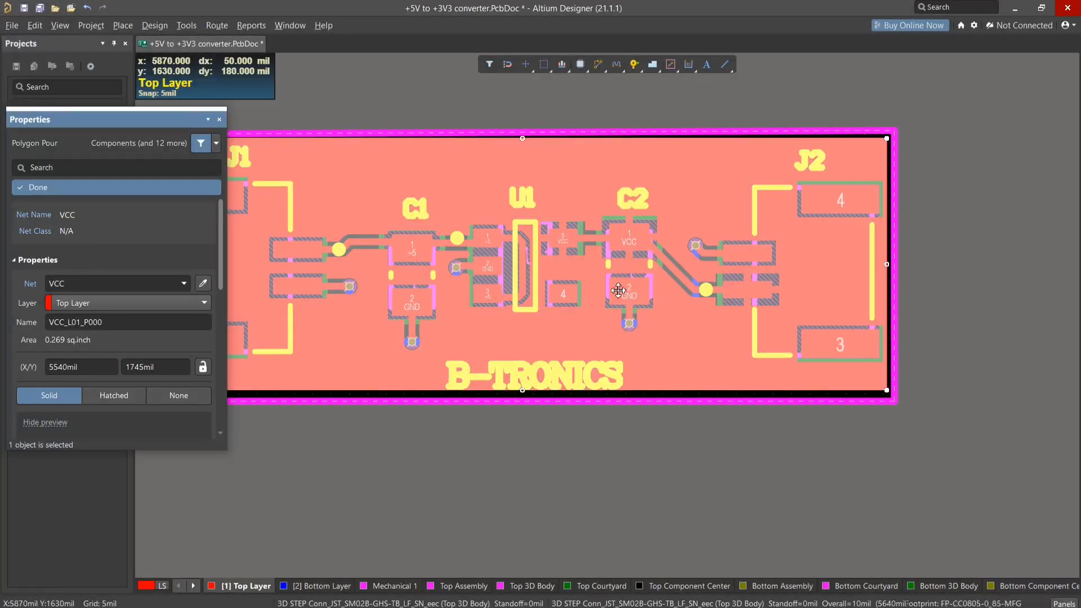
pyautogui.keyDown('ctrl'); pyautogui.scroll(1, 642, 244); pyautogui.keyUp('ctrl')
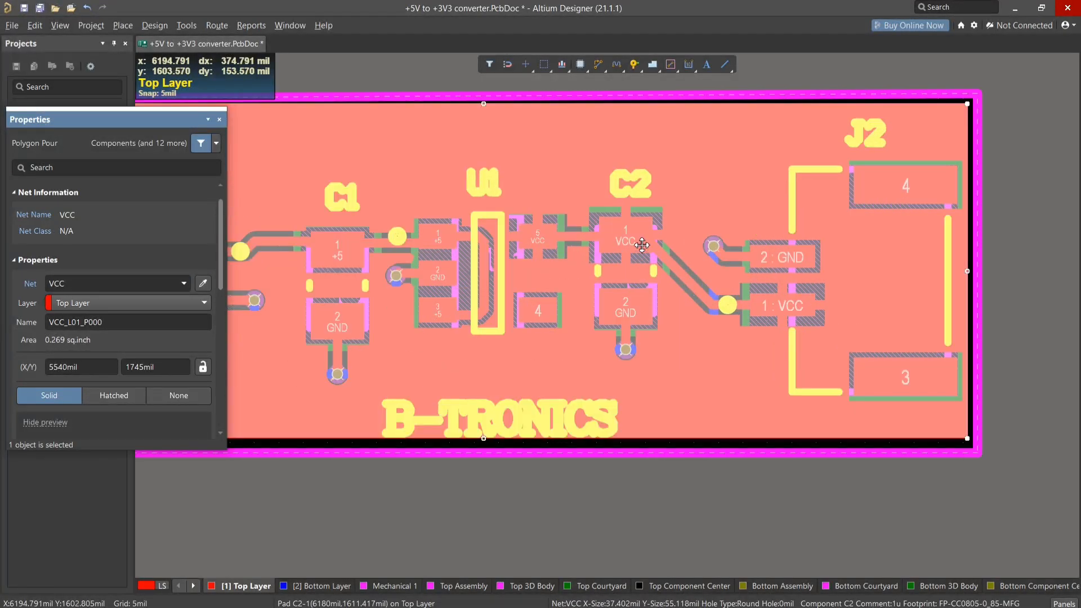
pyautogui.keyDown('ctrl'); pyautogui.scroll(3, 642, 244); pyautogui.keyUp('ctrl')
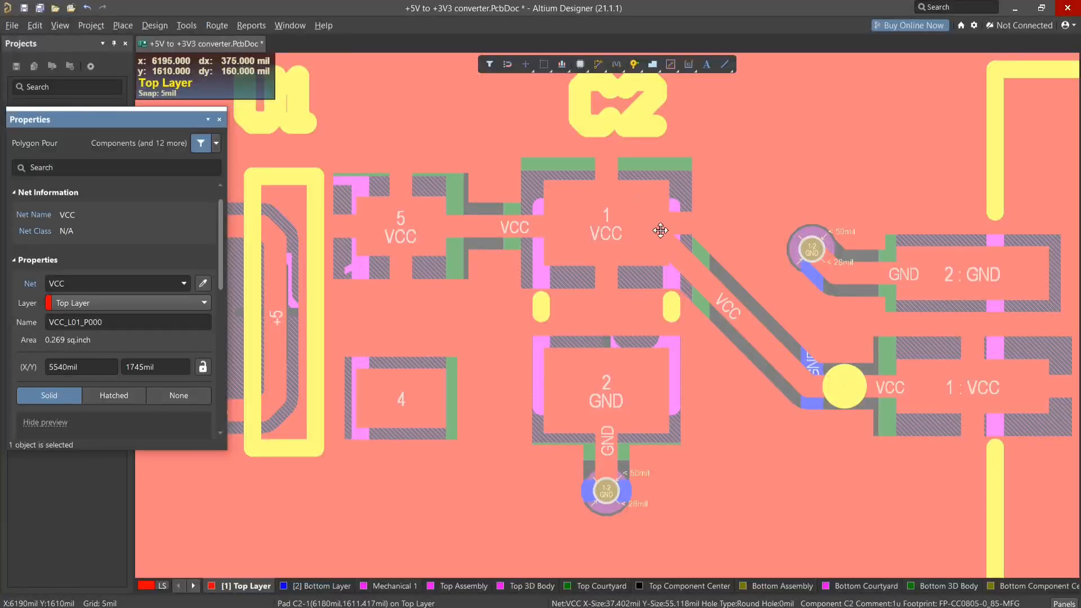
pyautogui.keyDown('ctrl'); pyautogui.scroll(-1, 764, 315); pyautogui.keyUp('ctrl')
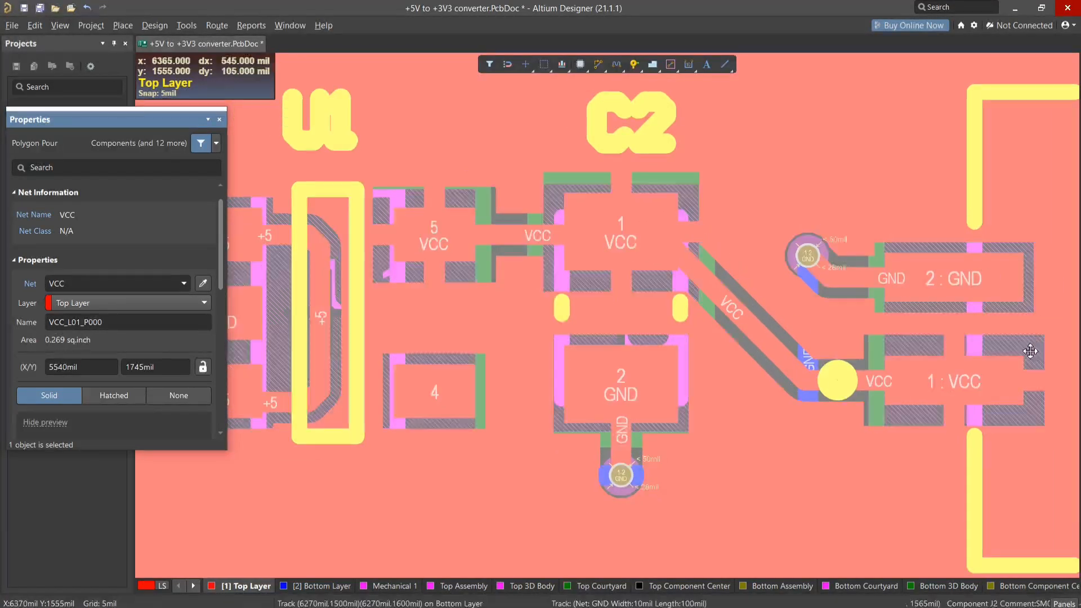
# - Assign the polygon pour to the GND net, repour it and check the GND pad connections across the board
pyautogui.click(186, 287)
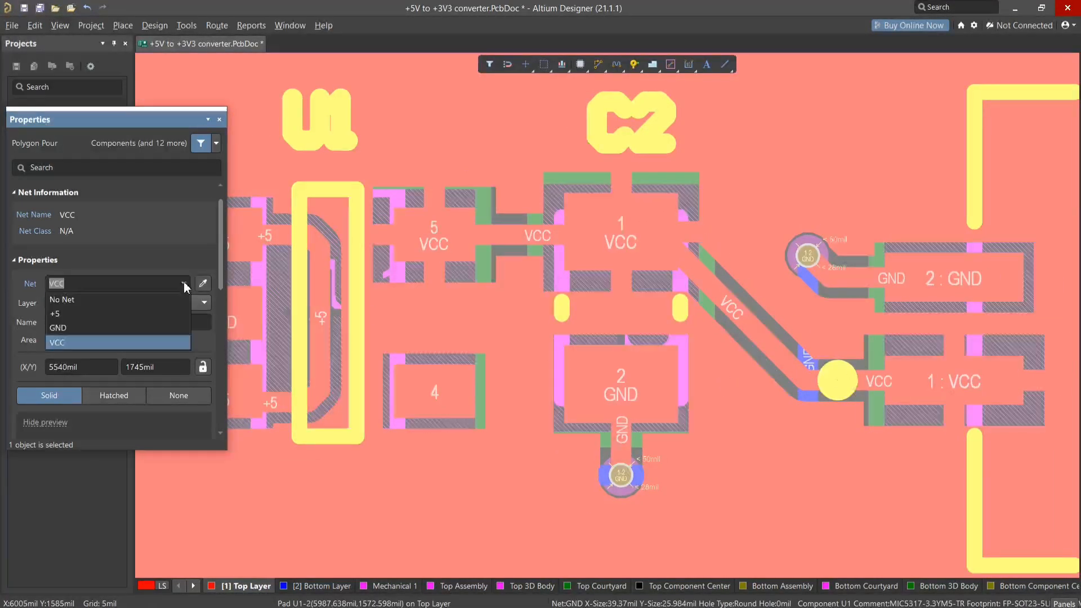
pyautogui.click(69, 326)
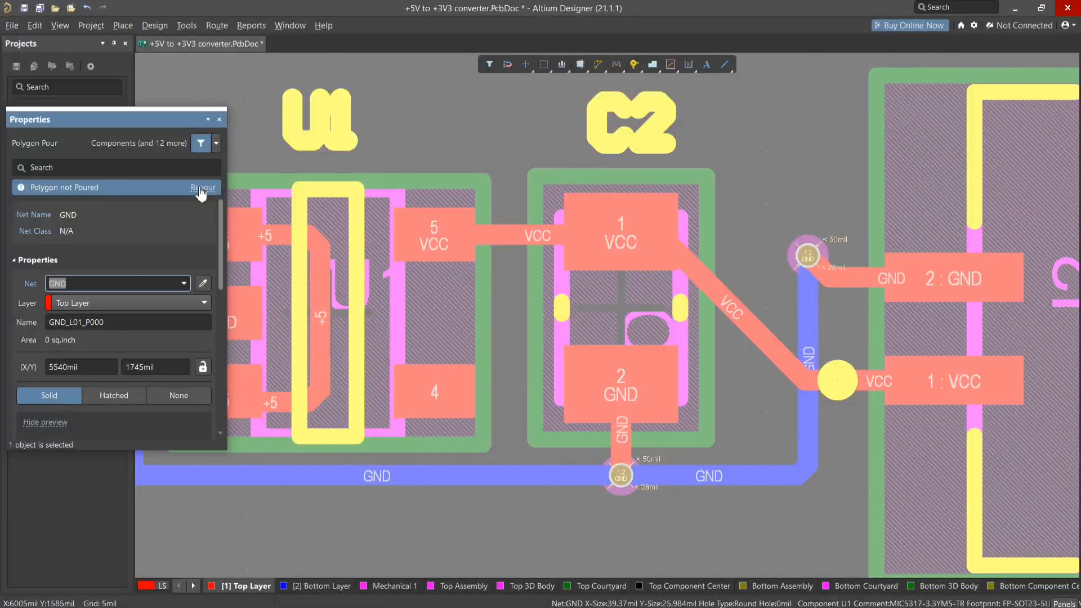
pyautogui.click(201, 188)
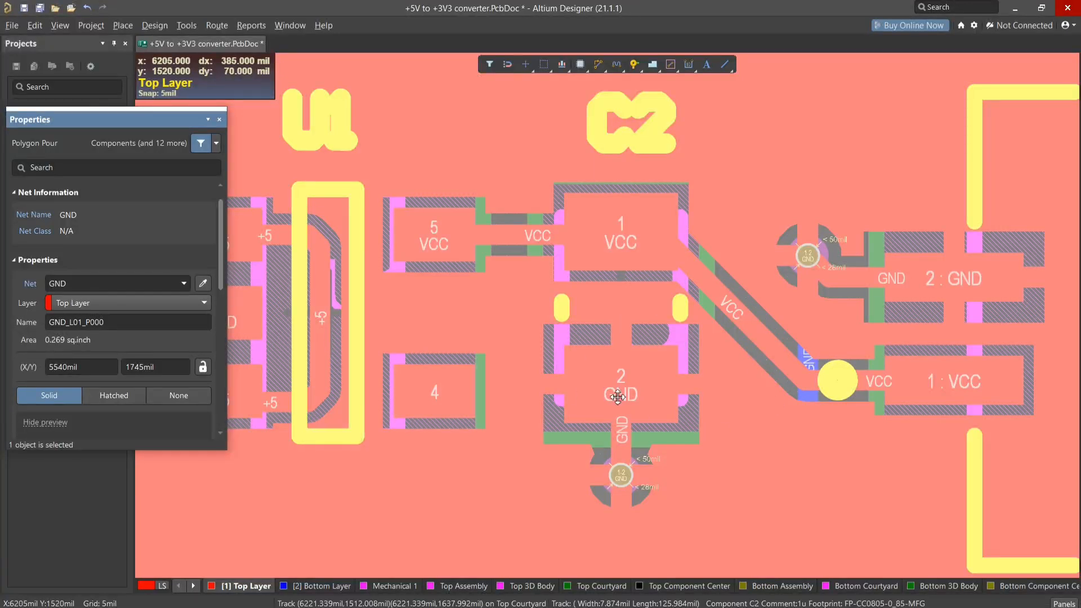
pyautogui.keyDown('ctrl'); pyautogui.scroll(-4, 797, 293); pyautogui.keyUp('ctrl')
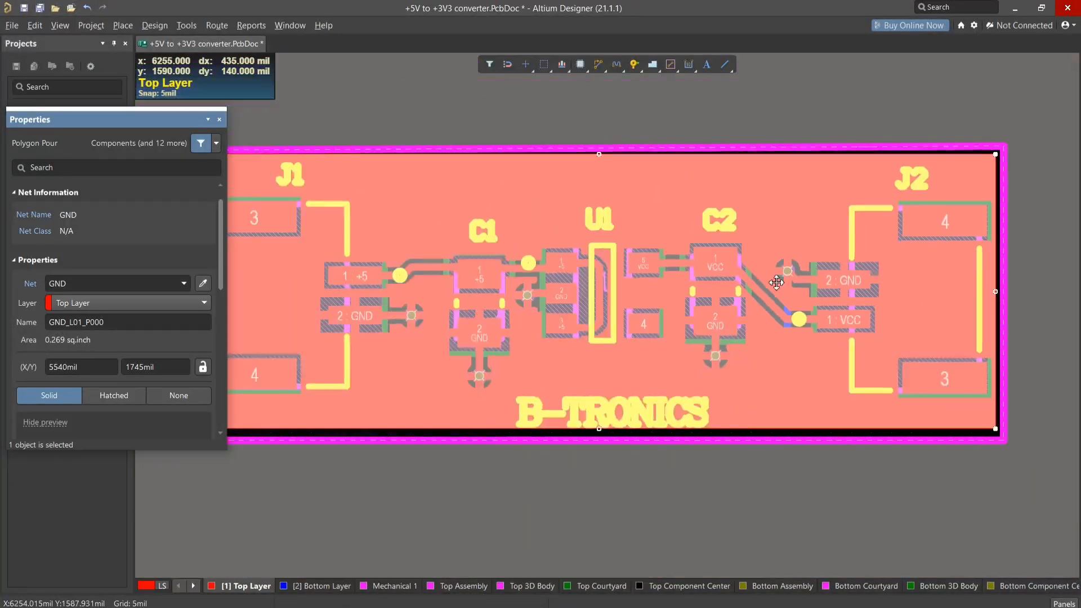
pyautogui.keyDown('ctrl'); pyautogui.scroll(-2, 776, 282); pyautogui.keyUp('ctrl')
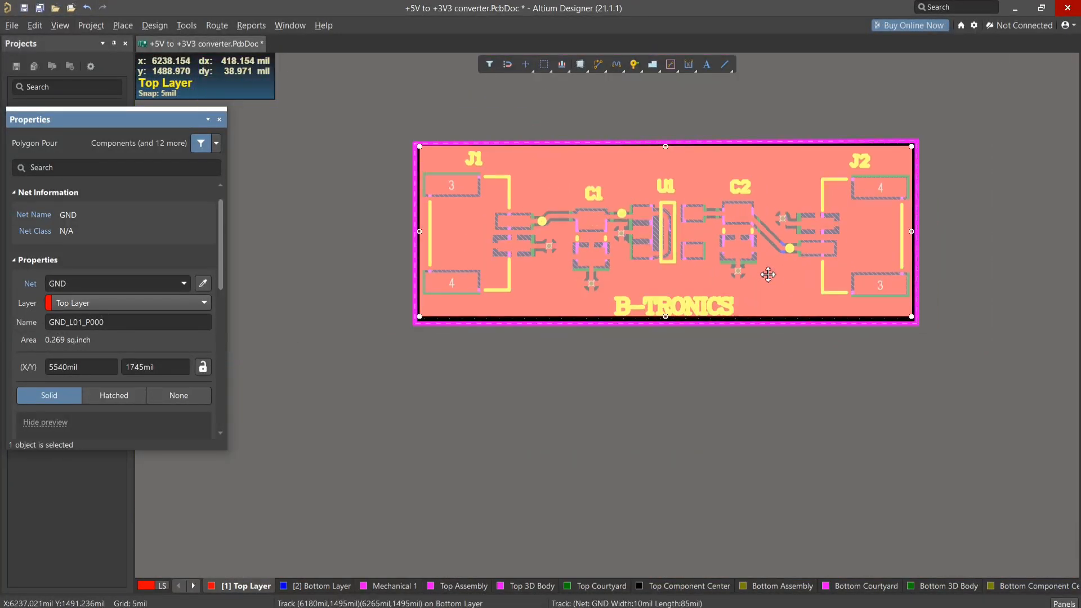
pyautogui.keyDown('ctrl'); pyautogui.scroll(3, 768, 274); pyautogui.keyUp('ctrl')
pyautogui.keyDown('ctrl'); pyautogui.scroll(-1, 768, 275); pyautogui.keyUp('ctrl')
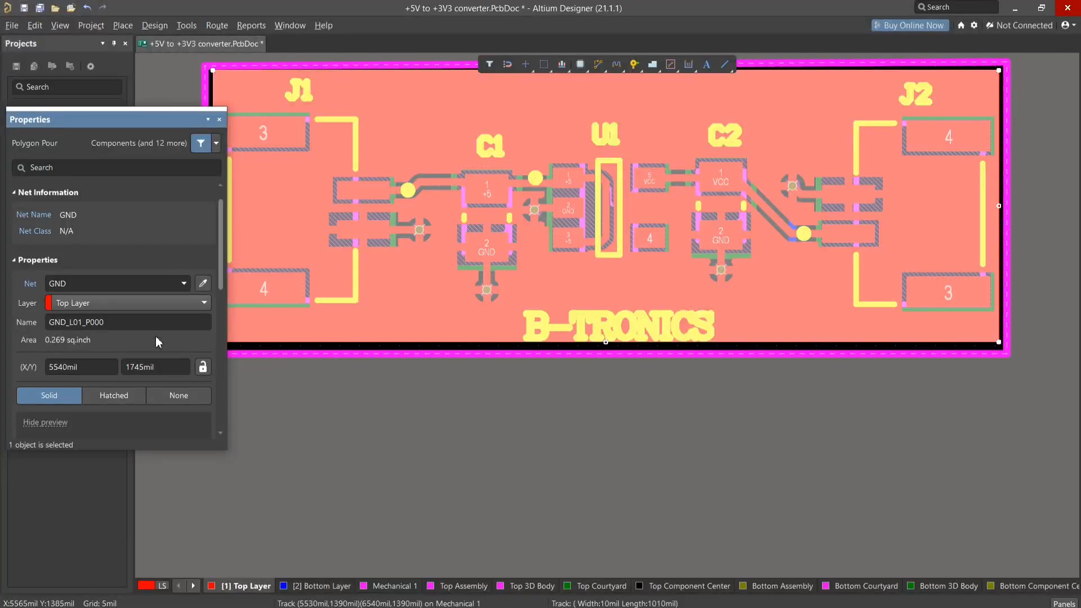
# - Review the fill mode and island removal settings in the GND pour's properties
pyautogui.scroll(-1, 158, 341)
pyautogui.scroll(2, 169, 339)
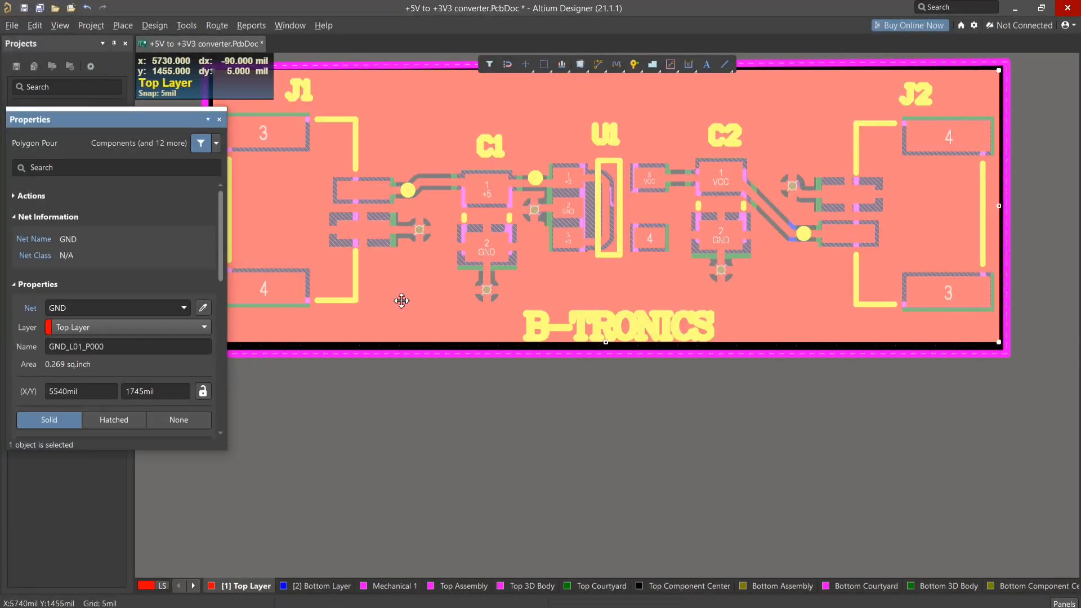
pyautogui.scroll(-3, 180, 337)
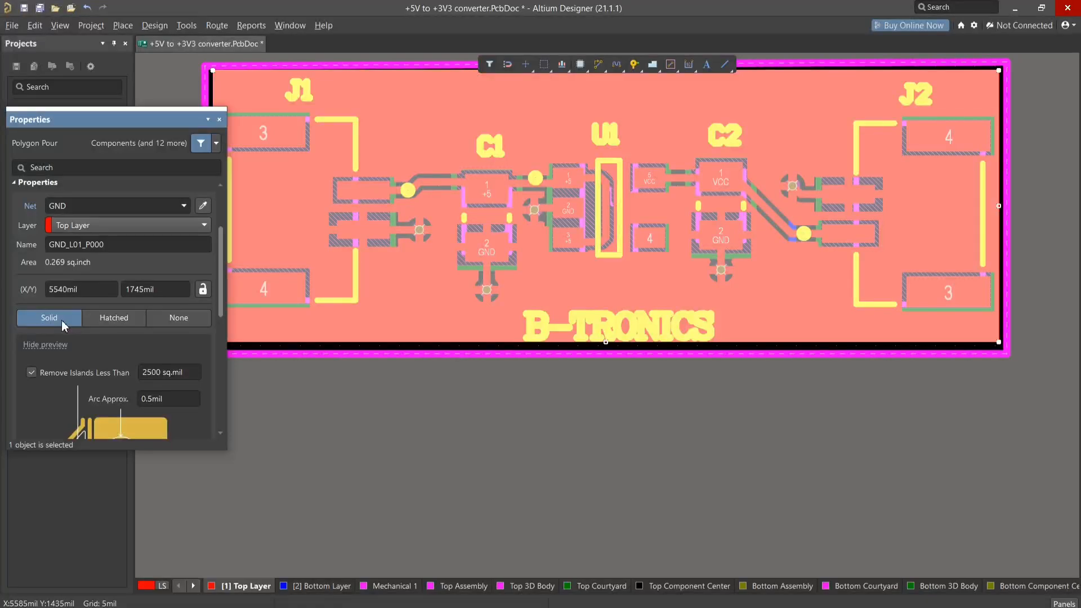
# - Switch the GND pour's fill mode to Hatched and then to None
pyautogui.click(120, 321)
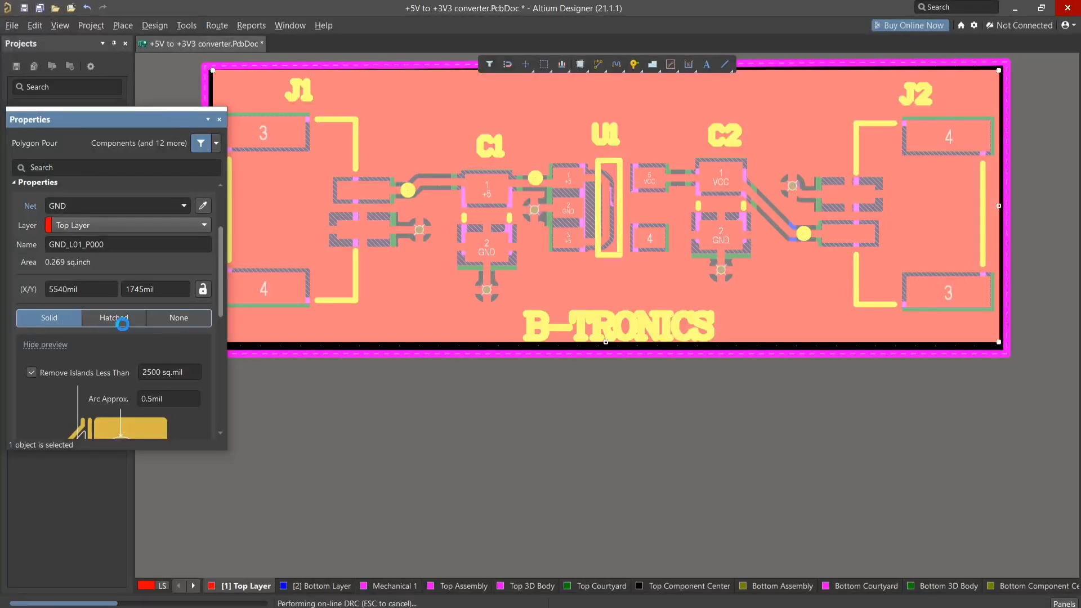
pyautogui.click(178, 318)
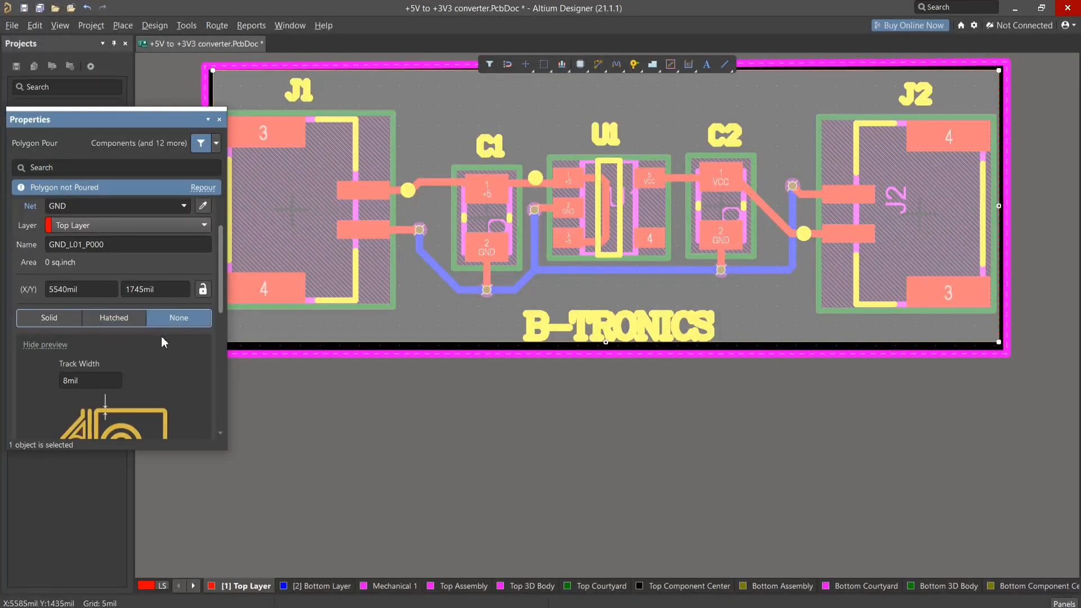
# - Try Octagons as the GND pour's pad surround shape, then set it back to Arcs
pyautogui.scroll(-4, 161, 336)
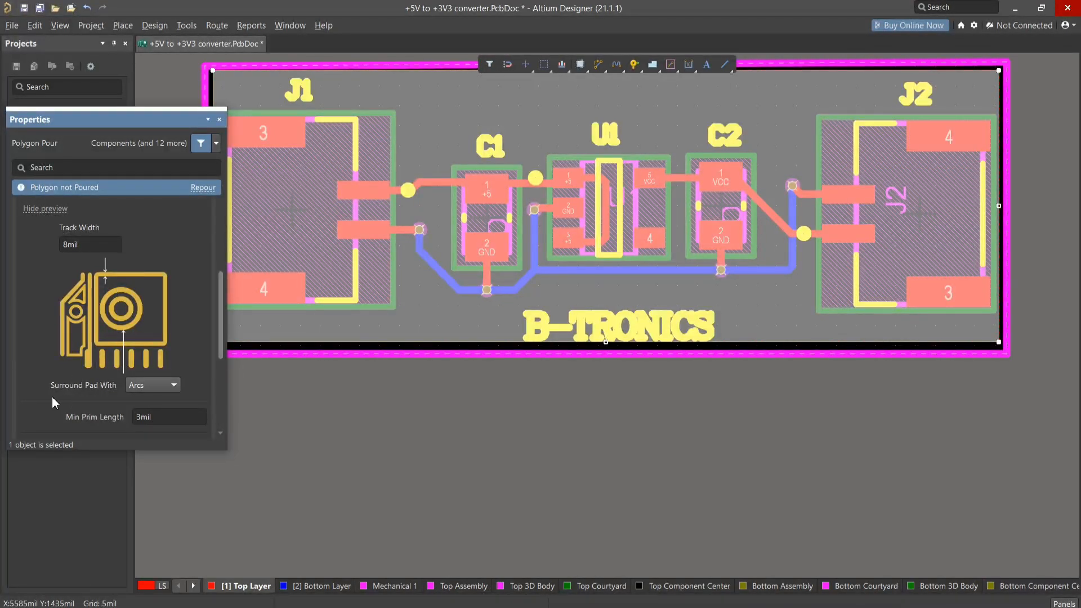
pyautogui.click(144, 387)
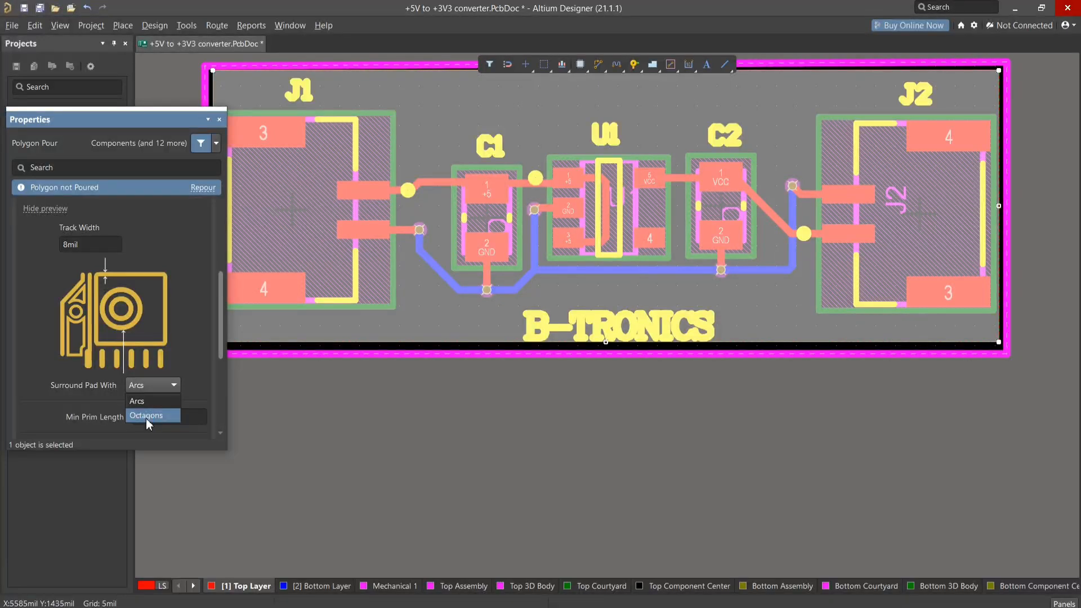
pyautogui.click(154, 415)
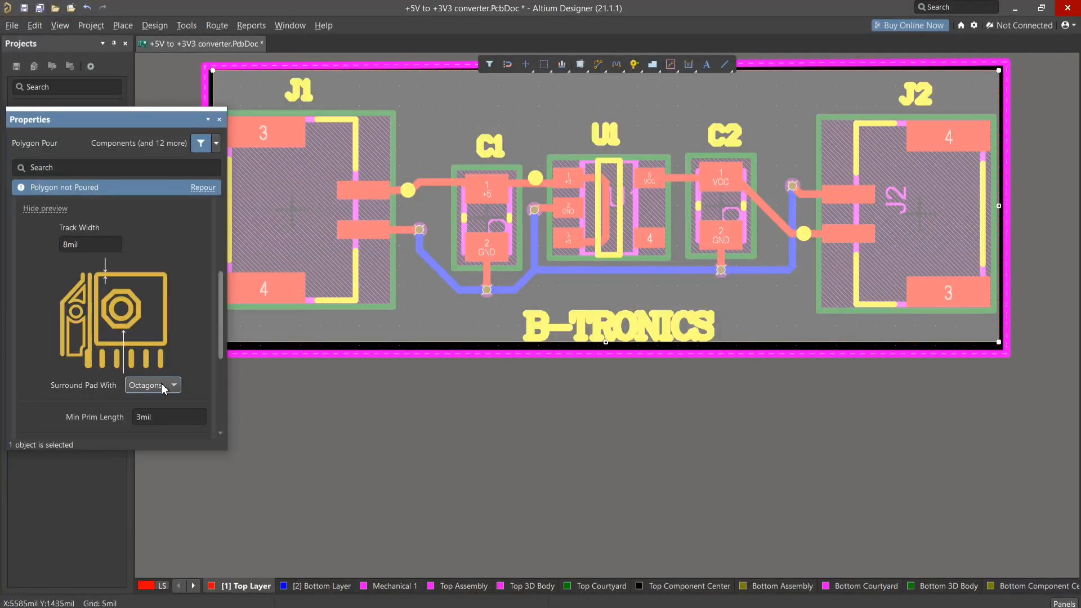
pyautogui.click(163, 387)
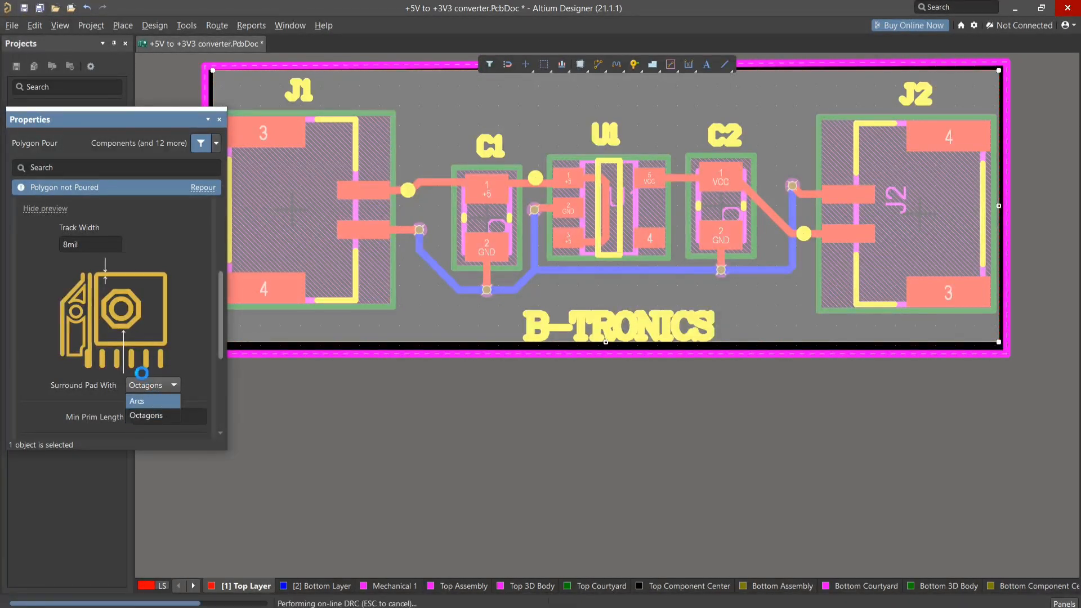
pyautogui.click(129, 366)
# - Review the GND pour's same-net pour-over options, dead copper removal and void rotation settings
pyautogui.scroll(-4, 90, 362)
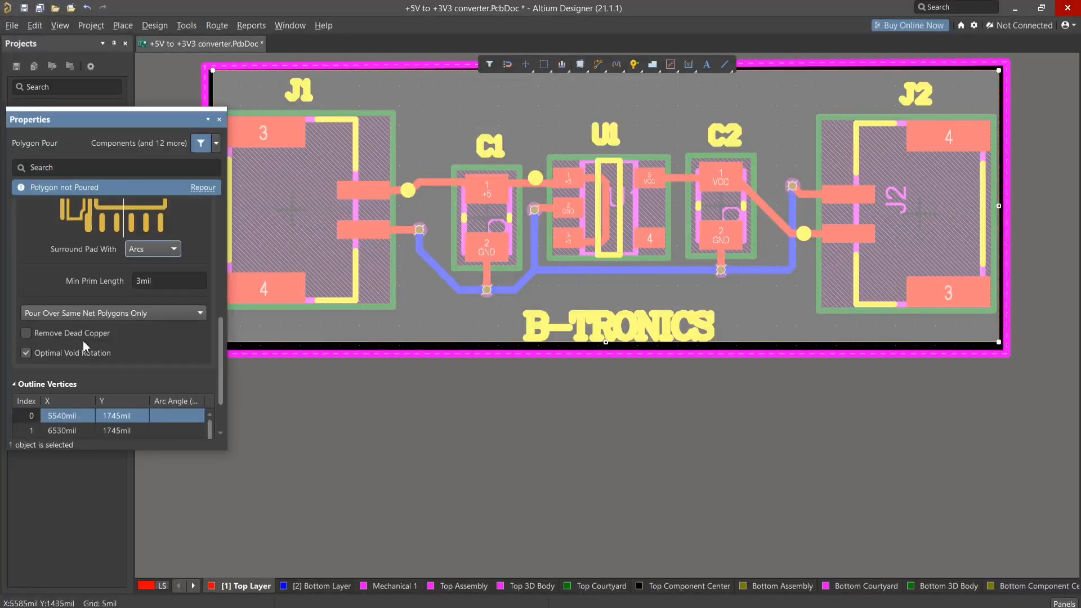
pyautogui.click(72, 317)
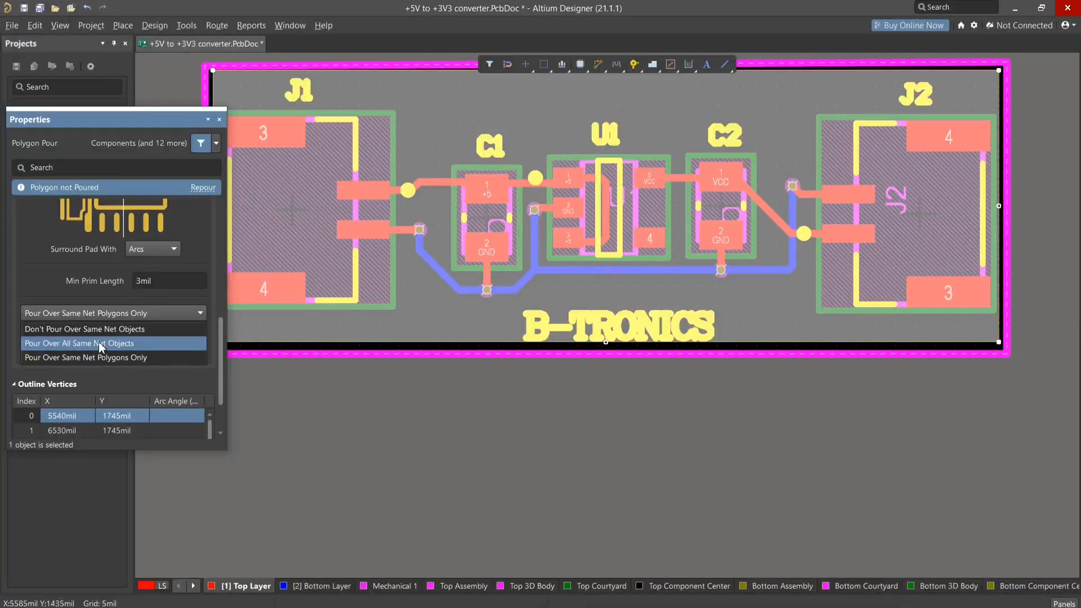
pyautogui.click(181, 314)
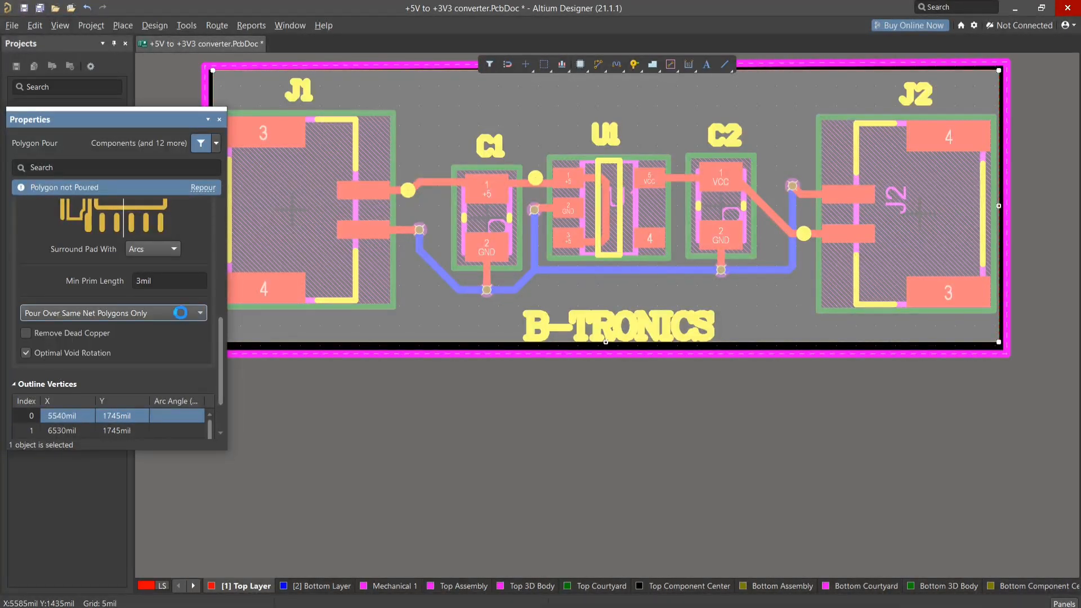
pyautogui.scroll(5, 106, 271)
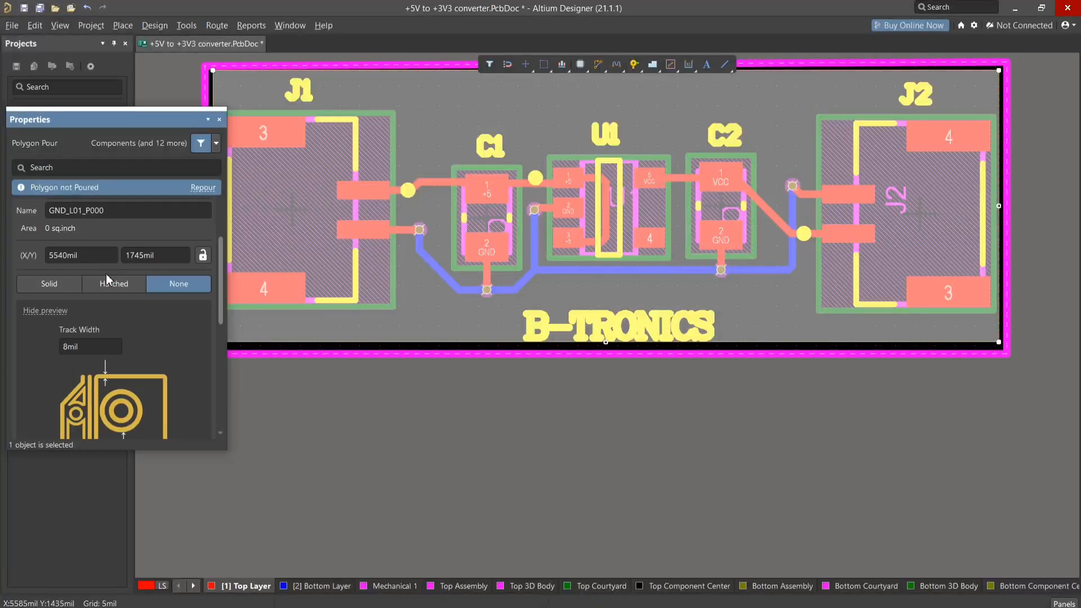
pyautogui.scroll(3, 107, 277)
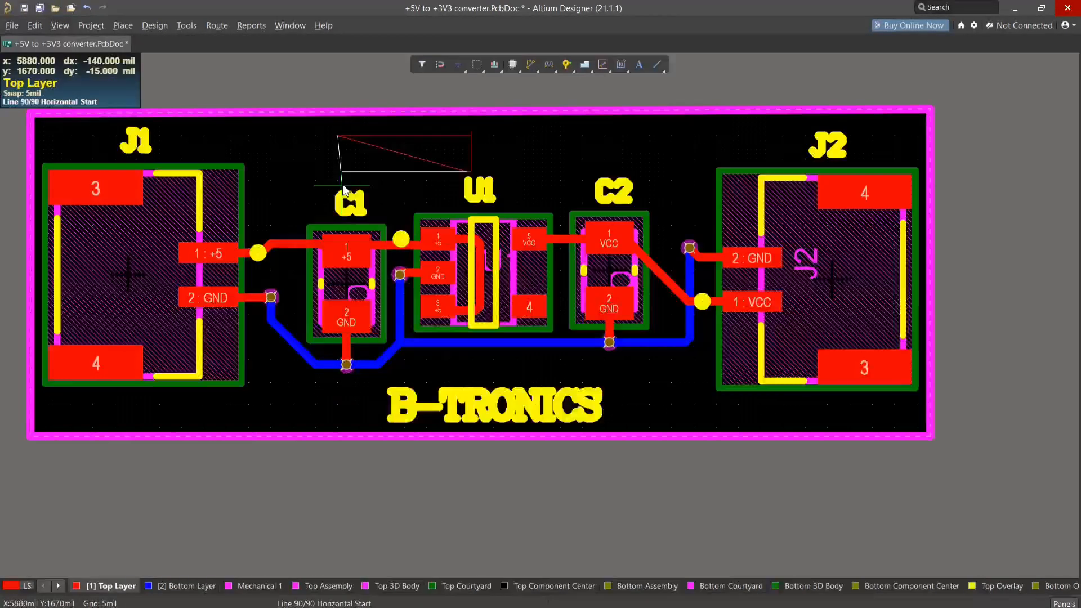
# - Draw a small polygon pour on the Top Layer above C1 and U1 and stretch its edge towards C2
pyautogui.click(342, 185)
pyautogui.rightClick(333, 150)
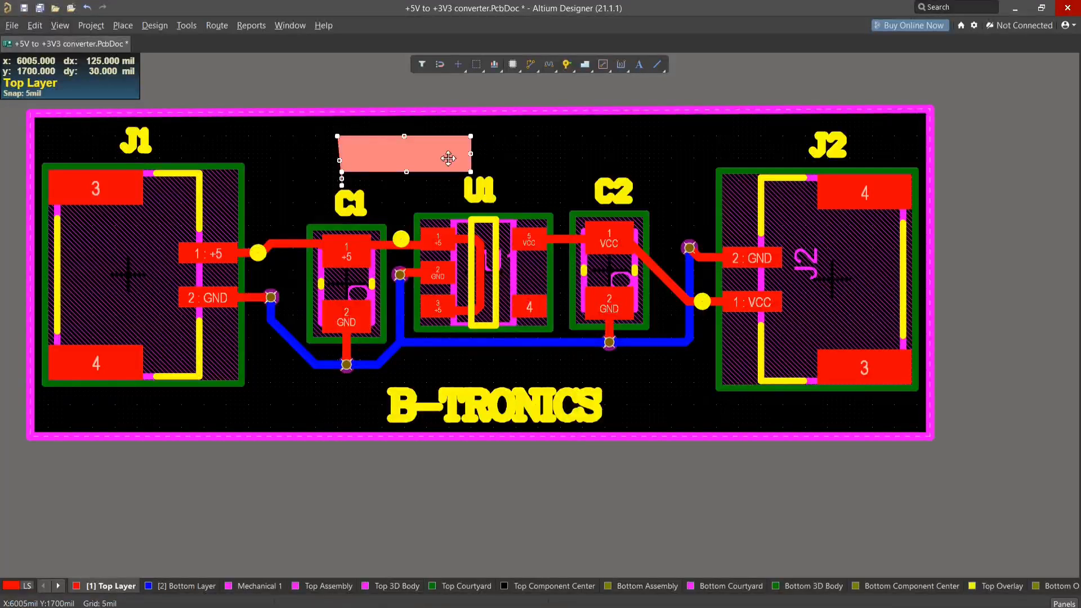
pyautogui.moveTo(471, 153); pyautogui.dragTo(538, 154)
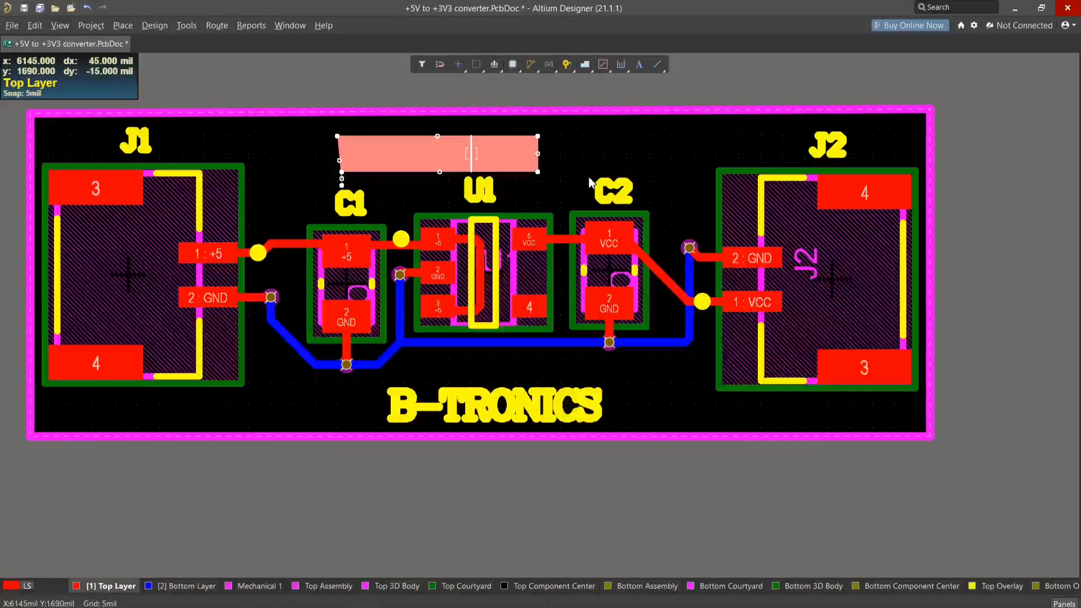
pyautogui.rightClick(507, 146)
pyautogui.click(550, 446)
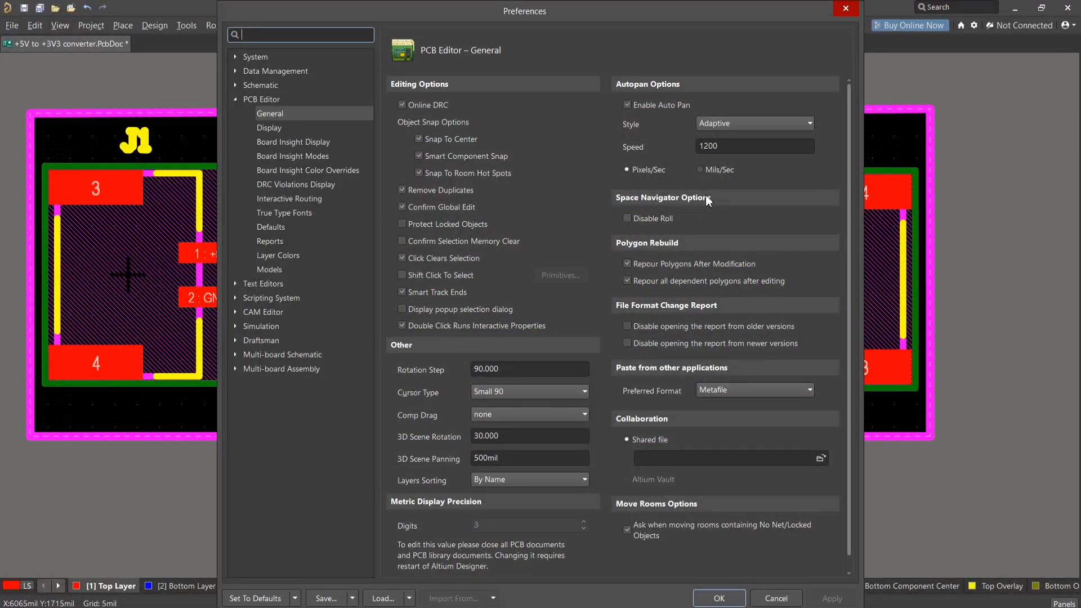
pyautogui.click(845, 9)
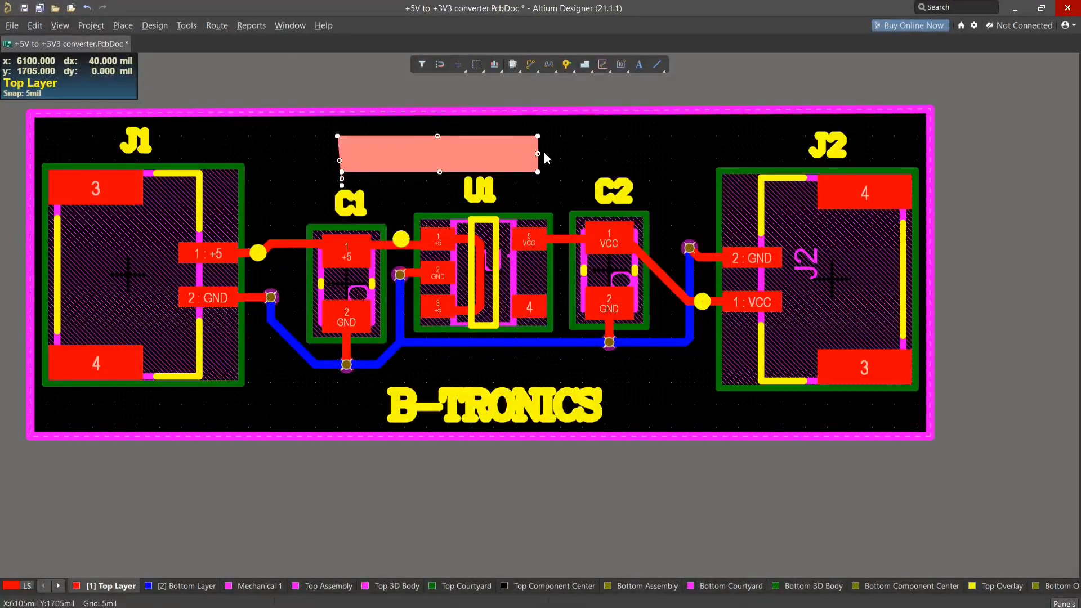
# - Disable Repour Polygons After Modification in the PCB Editor general preferences and apply the change
pyautogui.rightClick(517, 160)
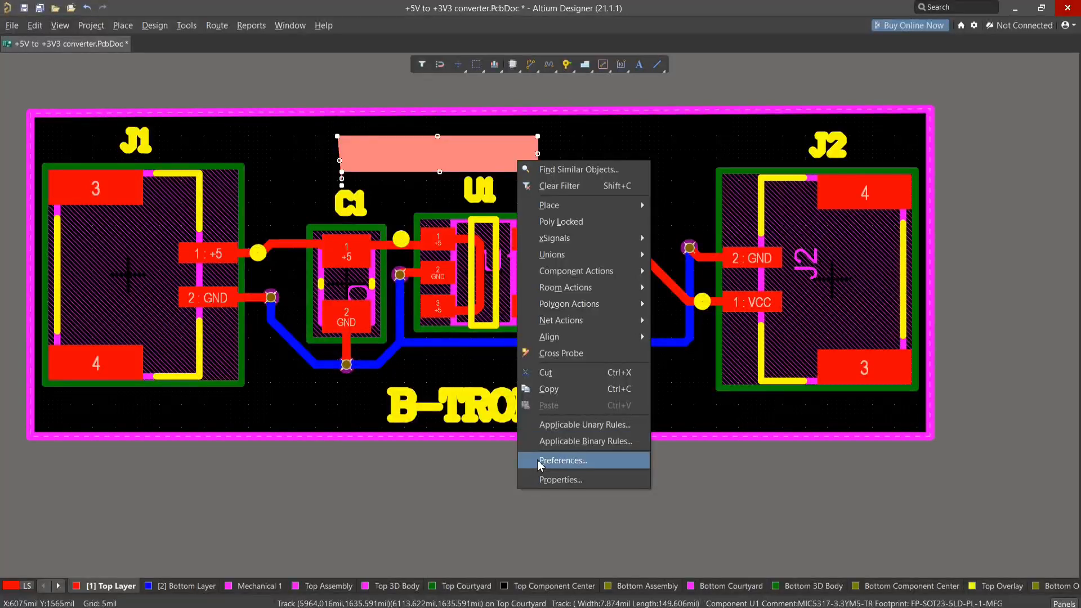
pyautogui.click(563, 461)
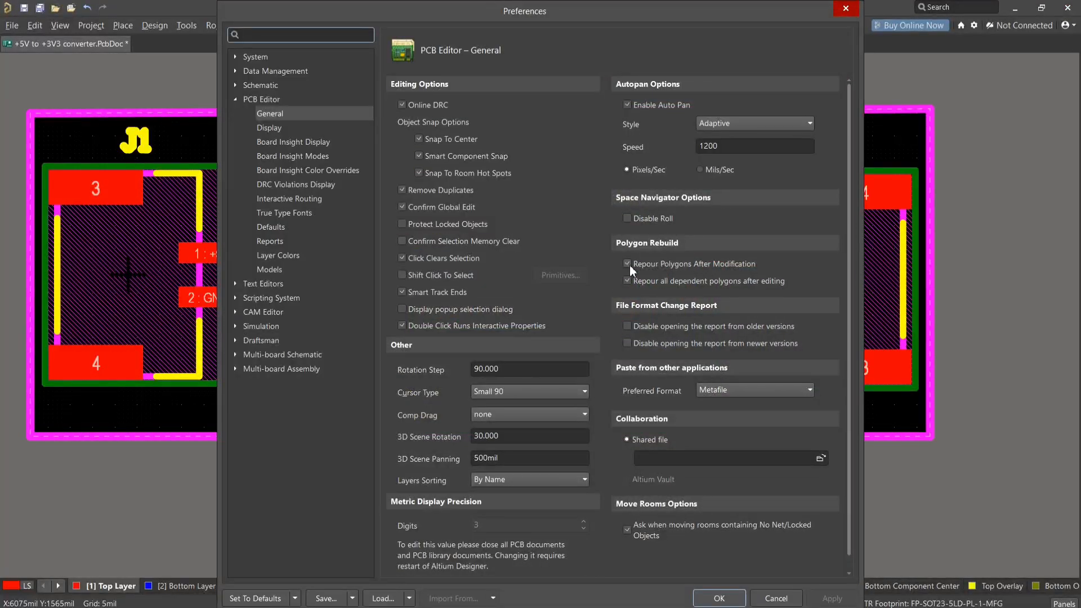
pyautogui.click(627, 264)
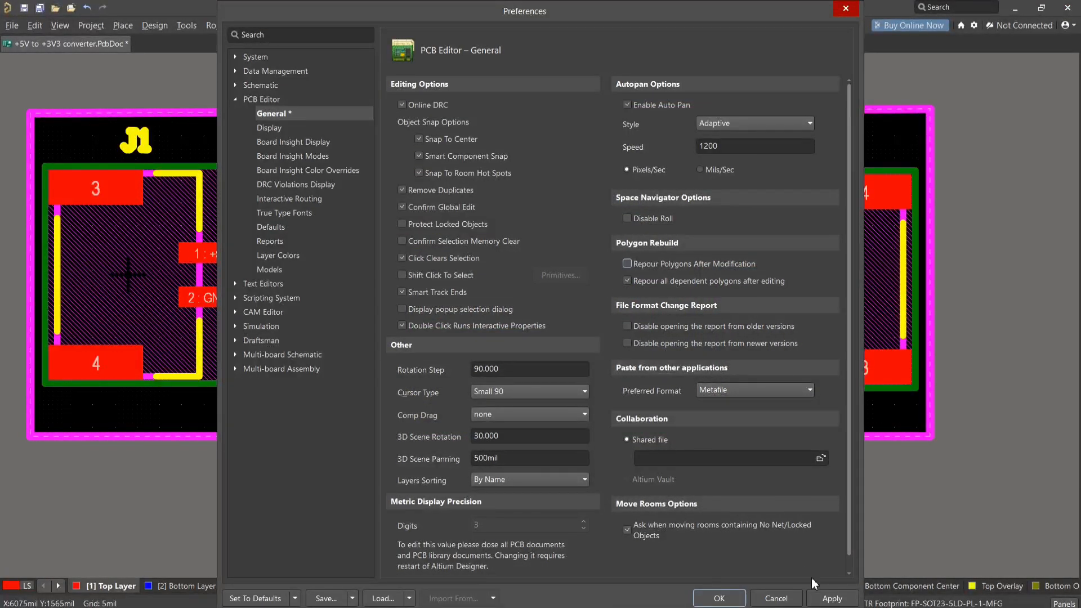
pyautogui.click(830, 599)
pyautogui.click(715, 599)
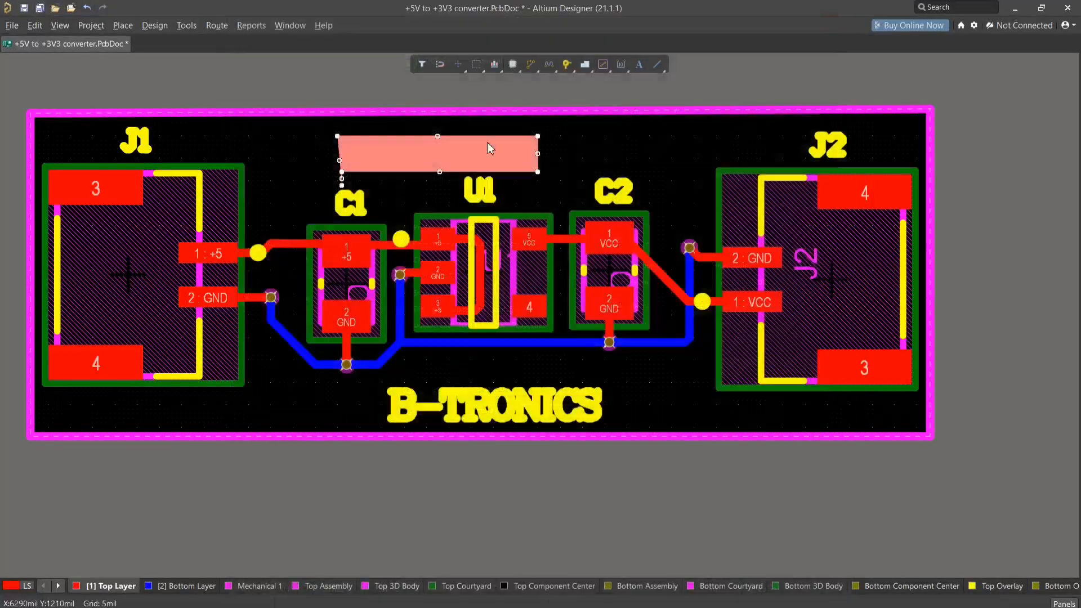
# - Extend the small polygon pour's edge further towards C2 and inspect the added area
pyautogui.moveTo(538, 154); pyautogui.dragTo(580, 155)
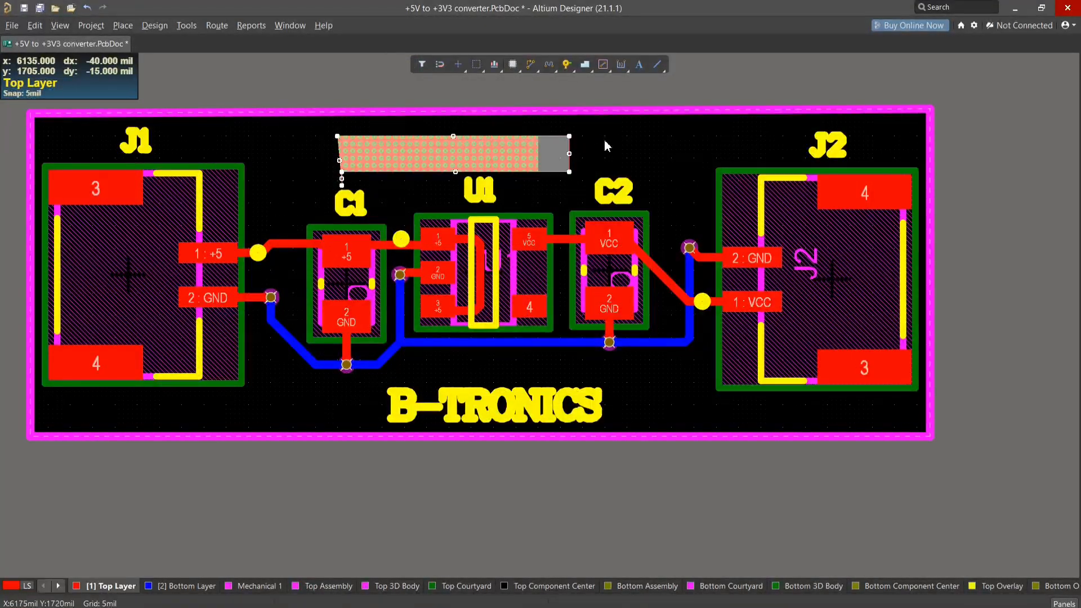
pyautogui.keyDown('ctrl'); pyautogui.scroll(8, 541, 157); pyautogui.keyUp('ctrl')
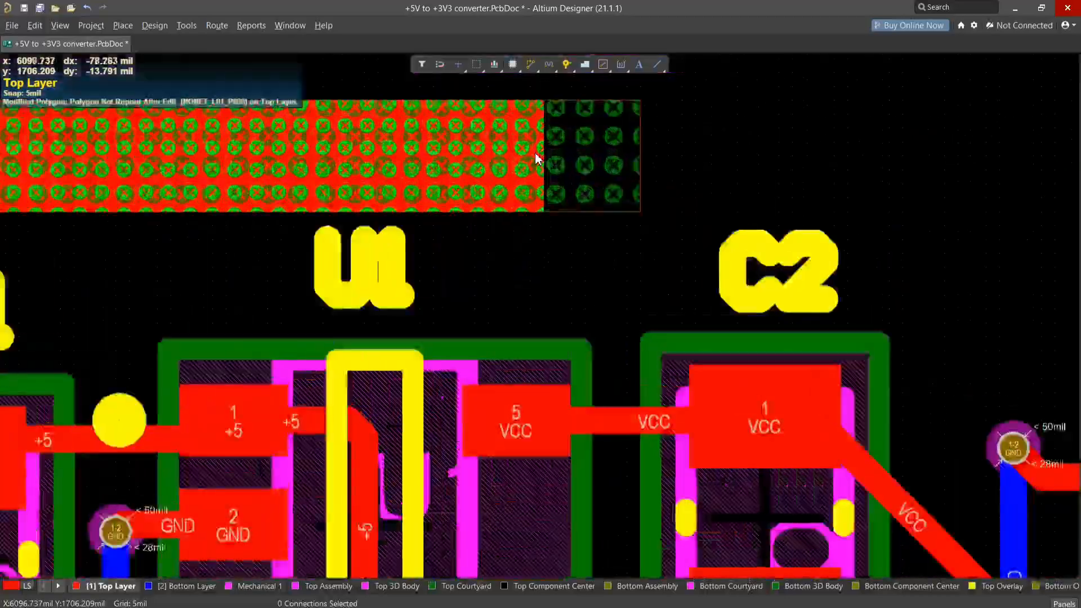
pyautogui.keyDown('ctrl'); pyautogui.scroll(-8, 538, 157); pyautogui.keyUp('ctrl')
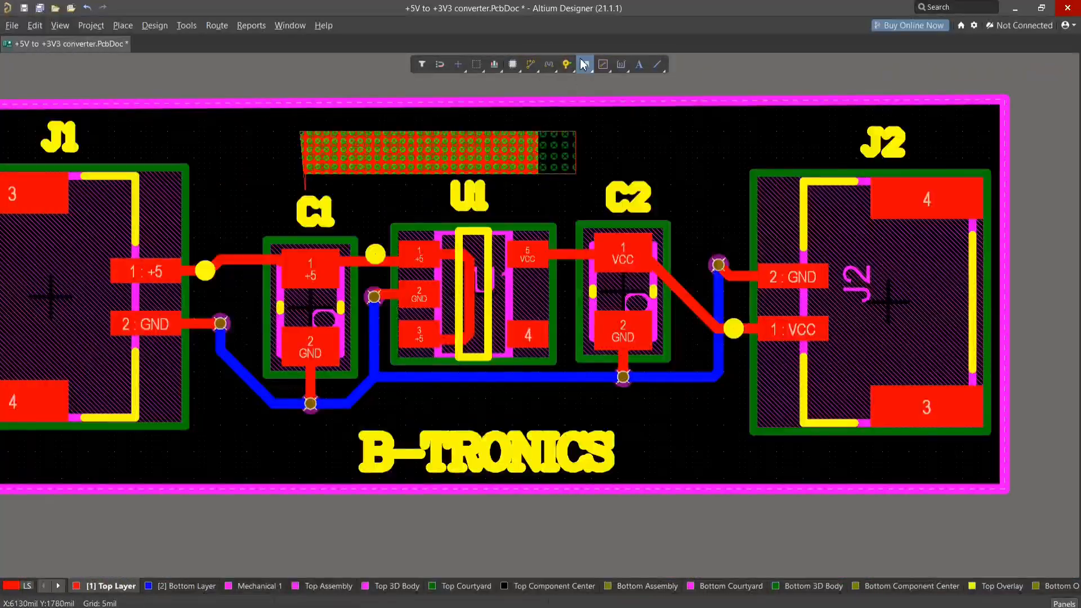
# - Open the small polygon pour's properties and repour it
pyautogui.click(450, 146)
pyautogui.rightClick(450, 146)
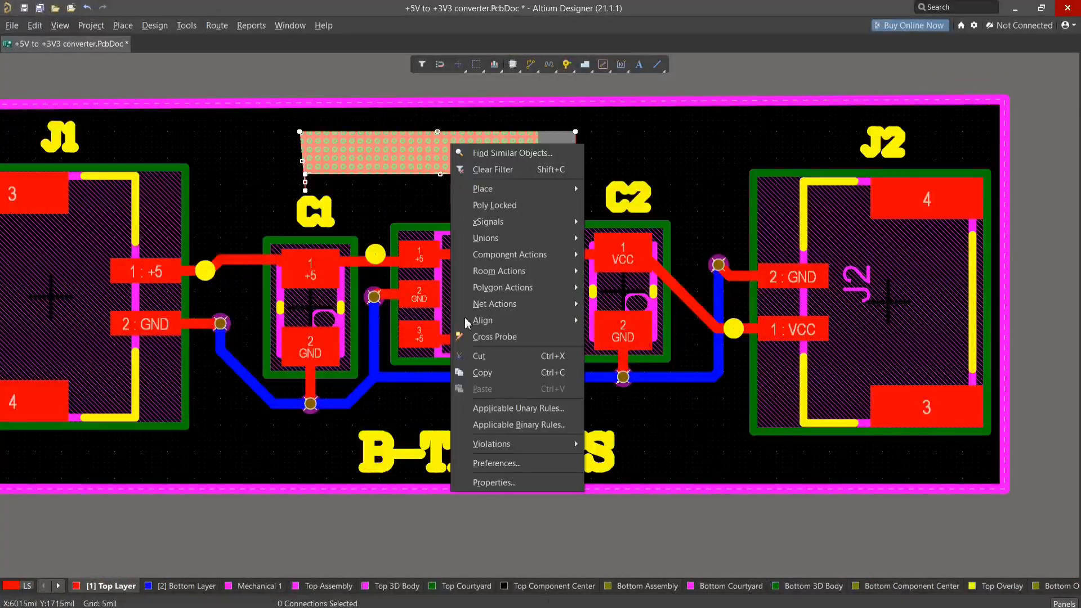
pyautogui.click(493, 482)
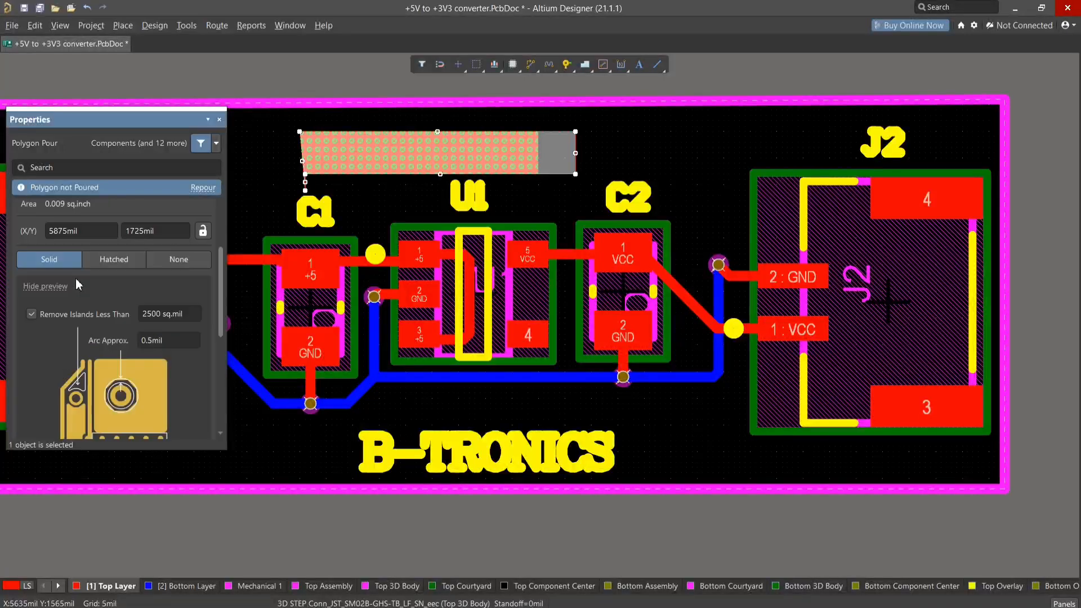
pyautogui.scroll(2, 76, 278)
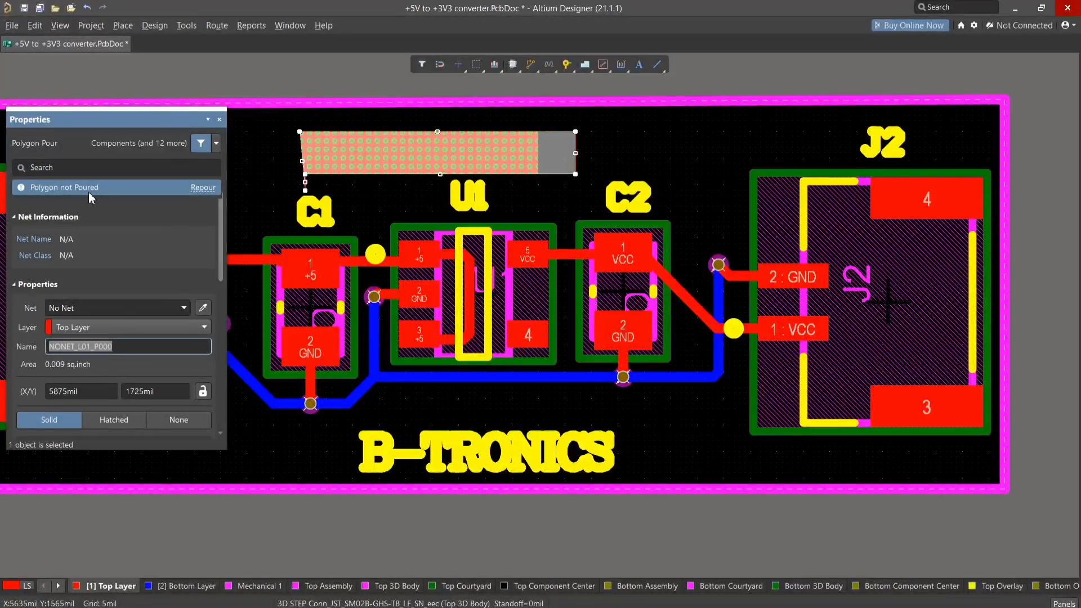
pyautogui.click(203, 188)
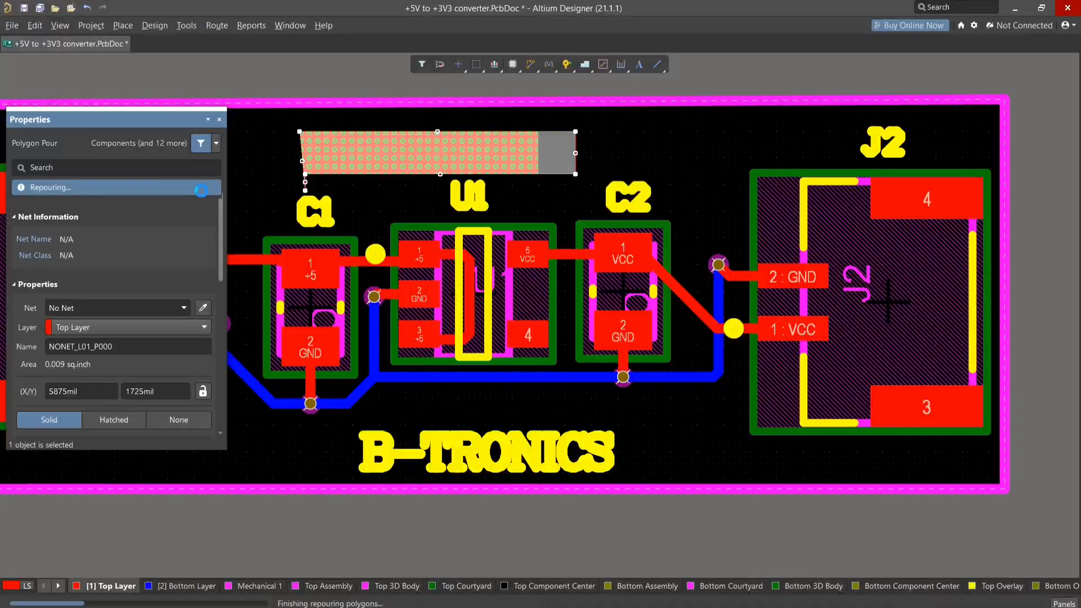
# - Change the small polygon pour's fill mode to Hatched and then to None
pyautogui.scroll(-3, 110, 346)
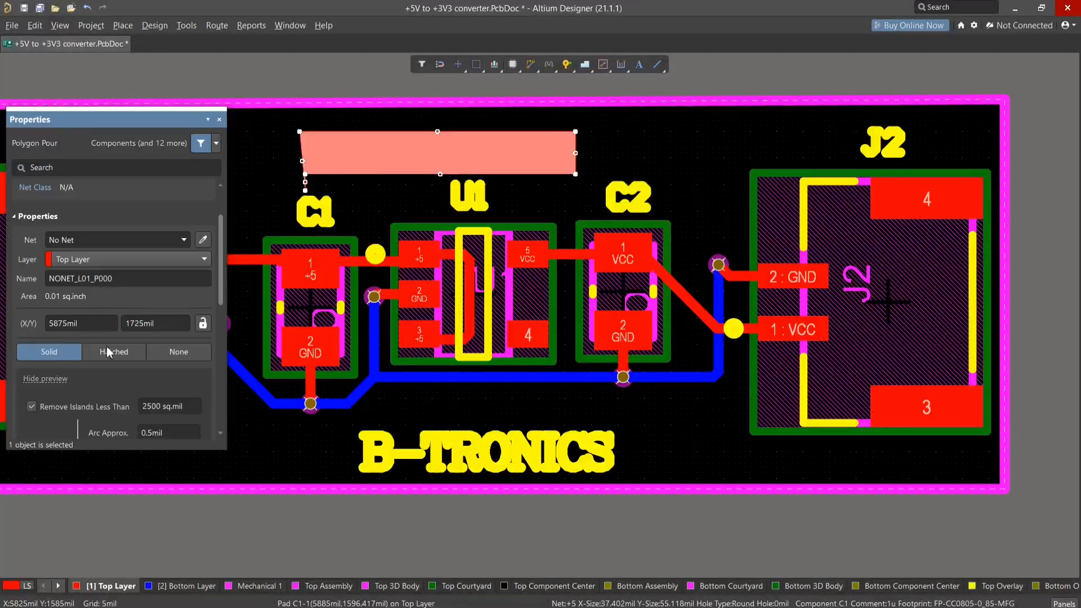
pyautogui.click(110, 319)
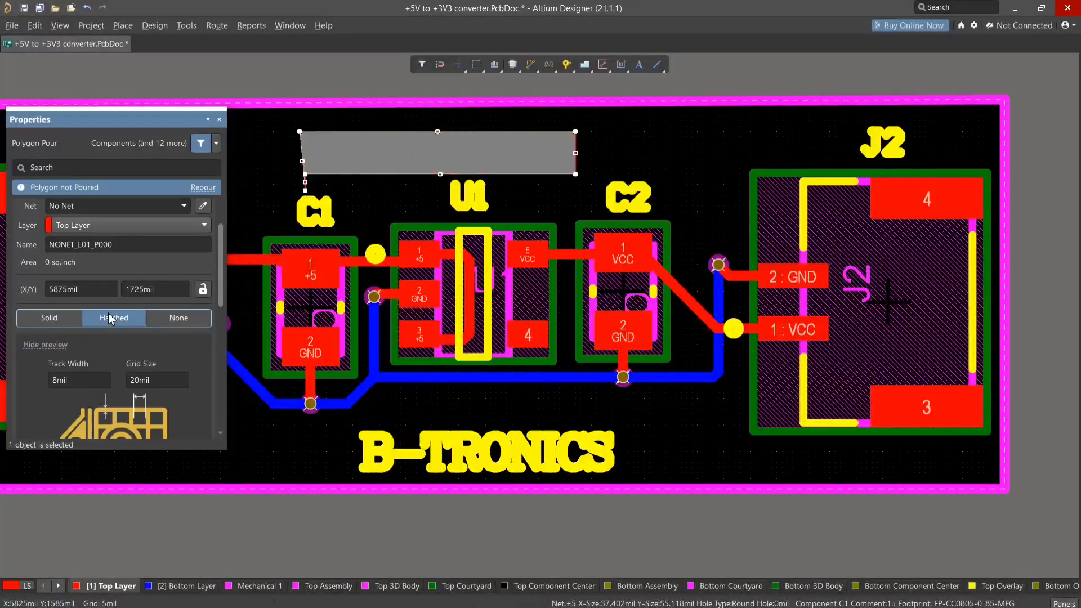
pyautogui.click(179, 317)
pyautogui.scroll(-2, 126, 358)
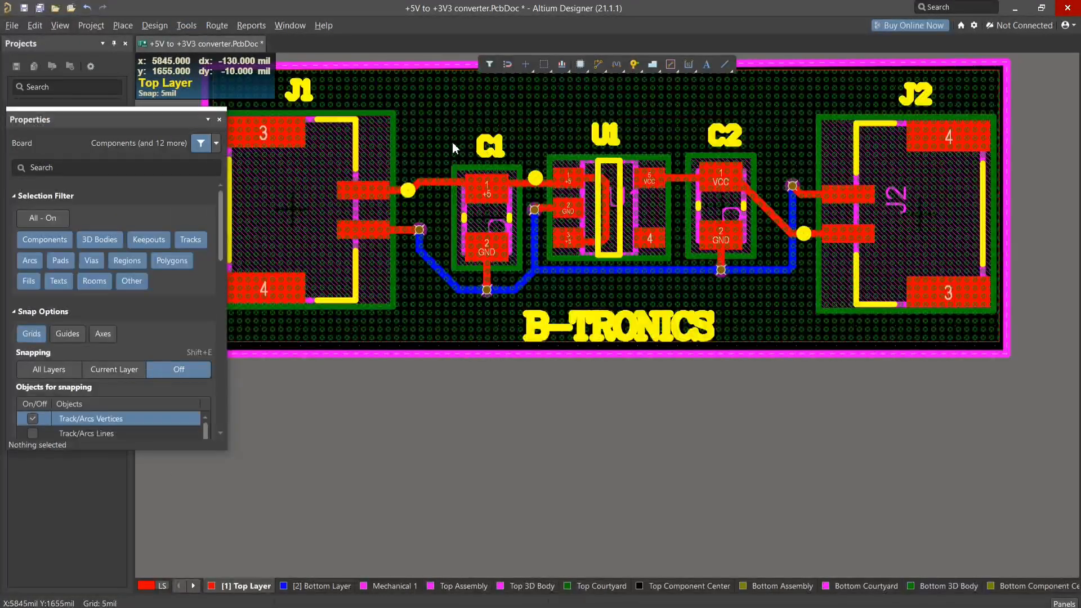
# - Select the board-wide GND pour and enable Repour Polygons After Modification in the PCB Editor general preferences
pyautogui.click(420, 124)
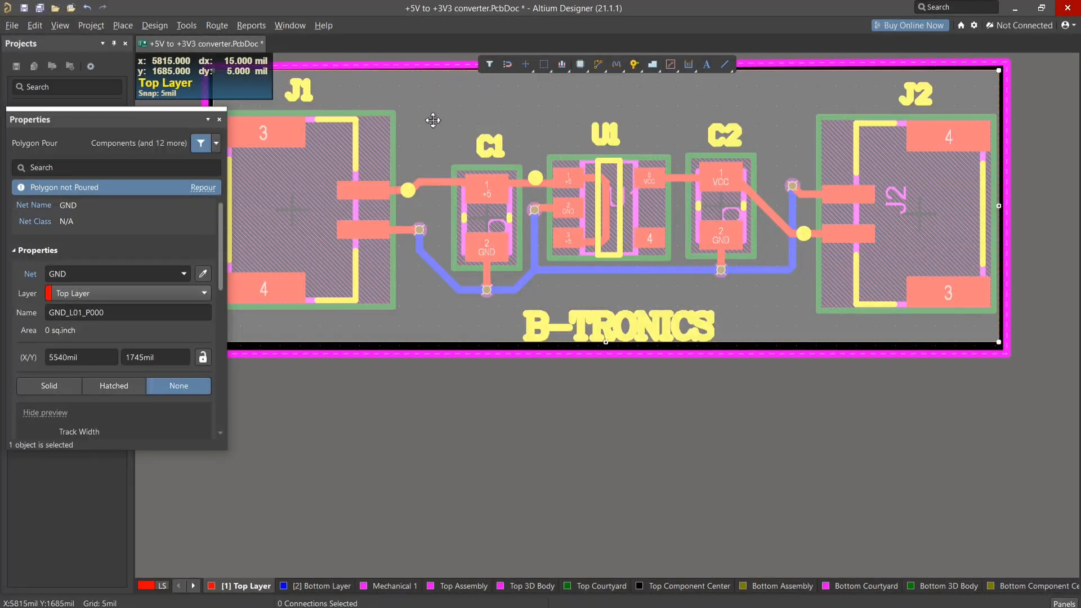
pyautogui.rightClick(432, 120)
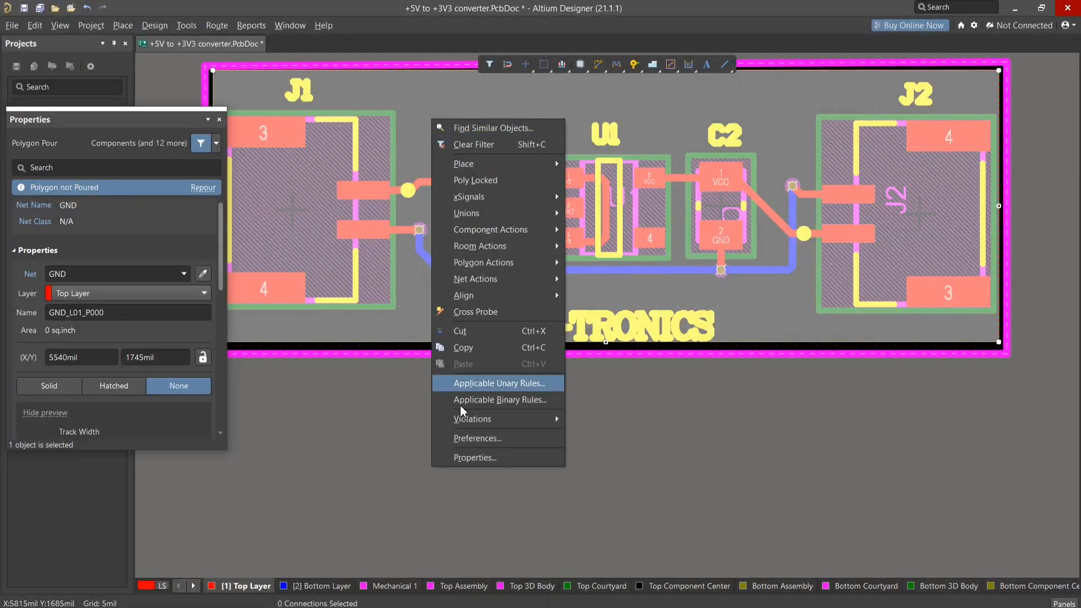
pyautogui.click(466, 443)
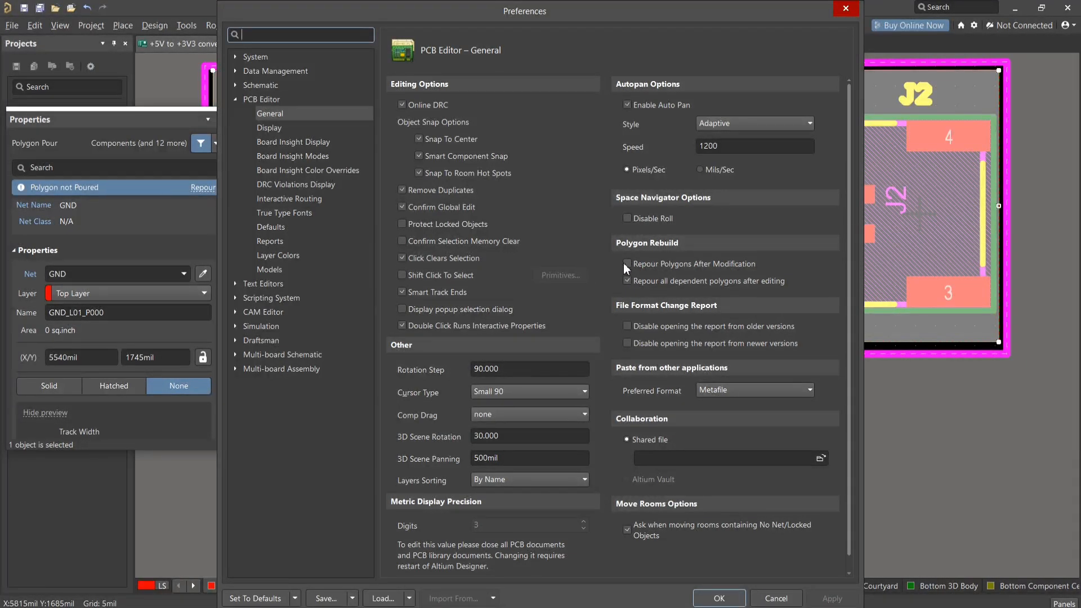
pyautogui.click(627, 264)
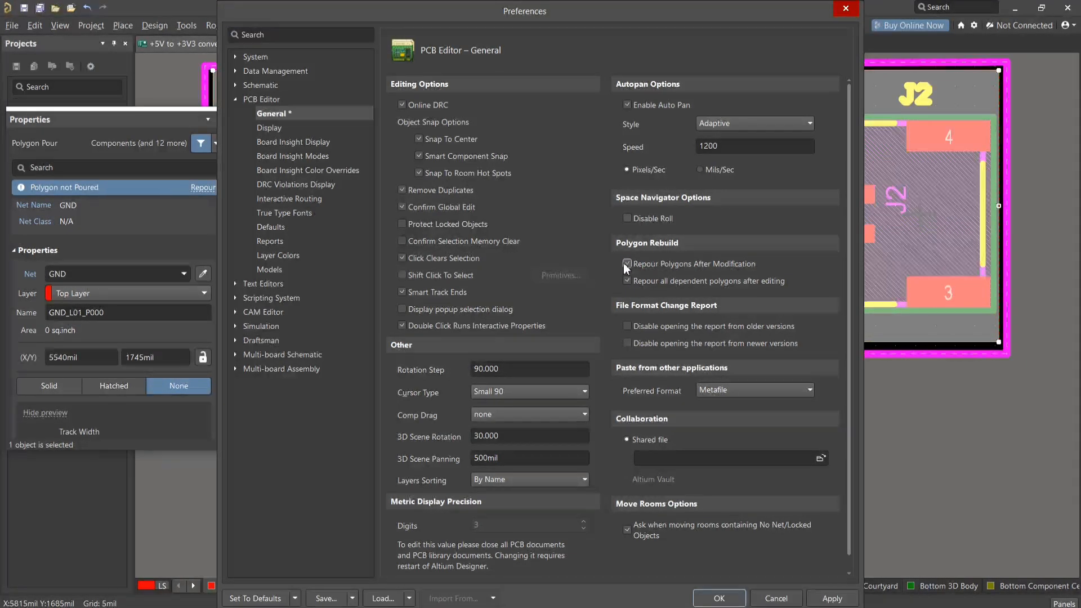
pyautogui.click(832, 598)
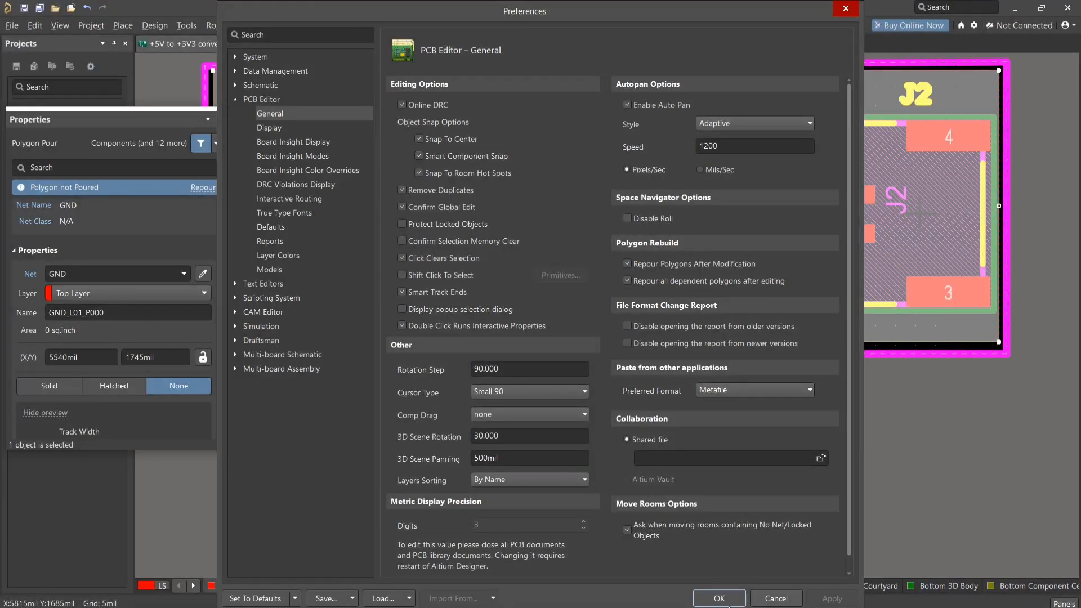
pyautogui.click(707, 599)
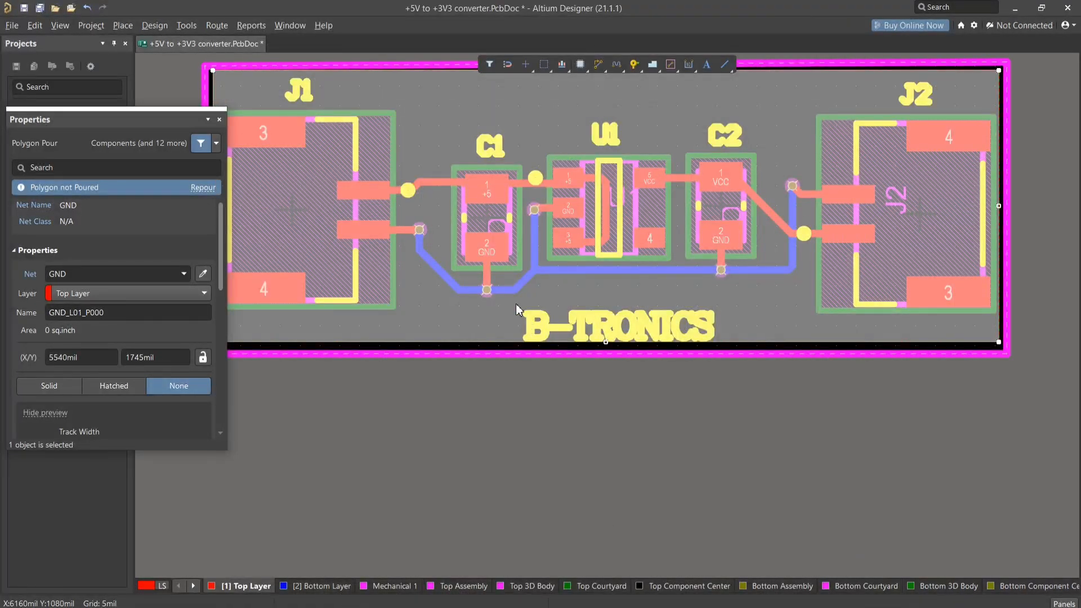
# - Repour the board-wide GND polygon with its None fill mode and clear the selection
pyautogui.click(202, 187)
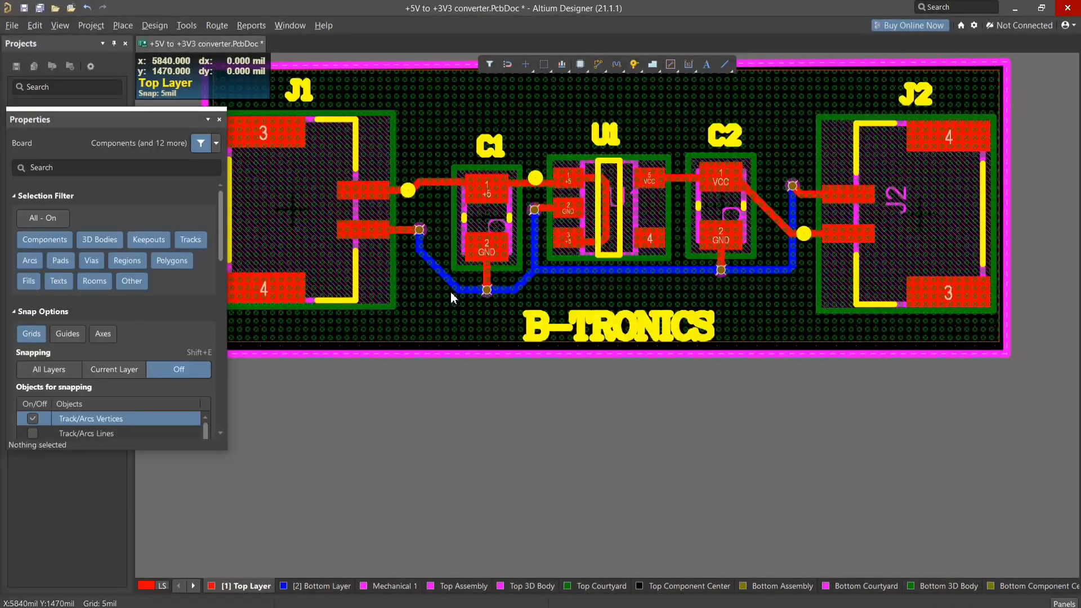
pyautogui.hotkey('ctrl', 'z')
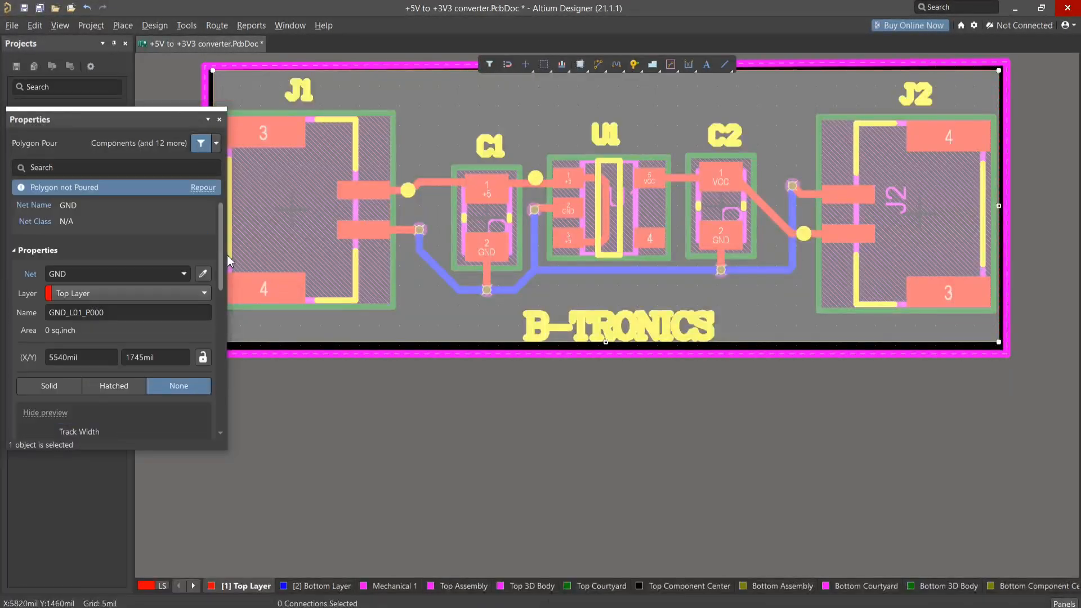
pyautogui.click(199, 189)
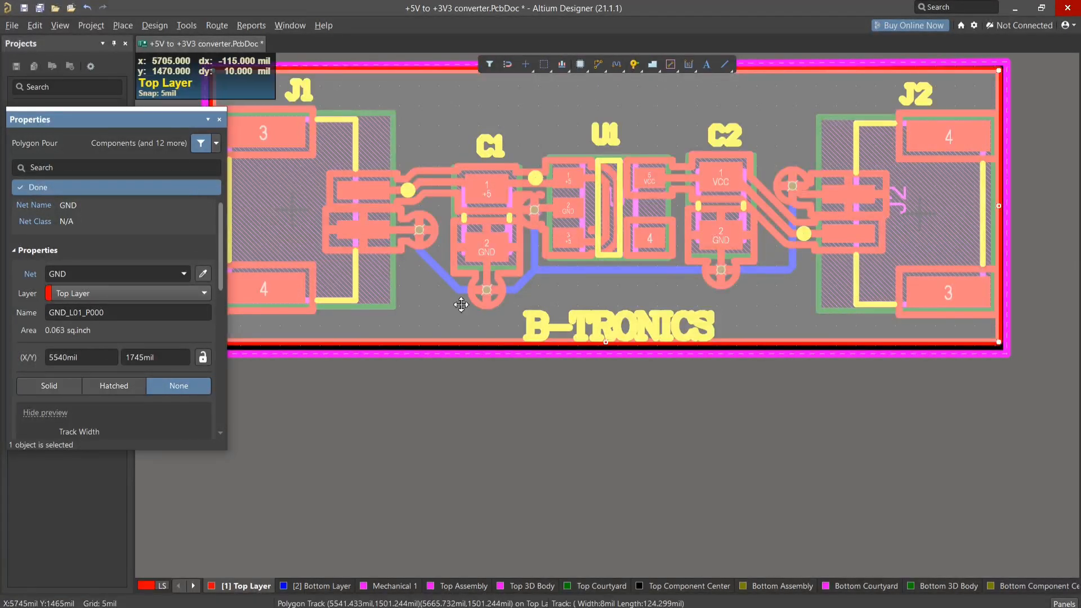
pyautogui.click(436, 424)
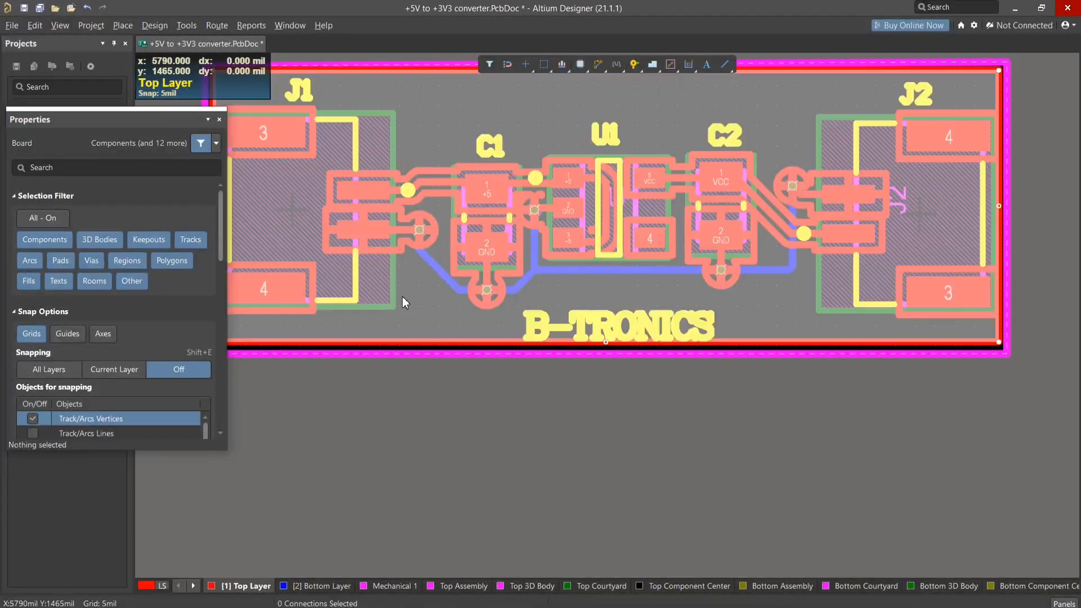
# - Select the board-wide polygon pour and assign it to the VCC net
pyautogui.click(405, 302)
pyautogui.scroll(-2, 183, 328)
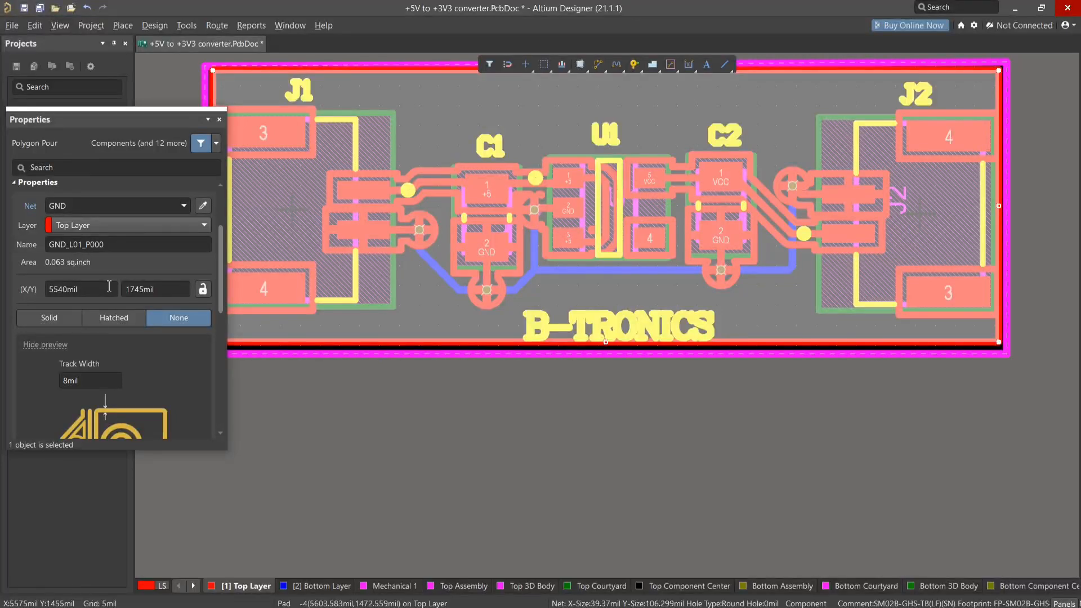
pyautogui.scroll(2, 109, 286)
pyautogui.click(184, 273)
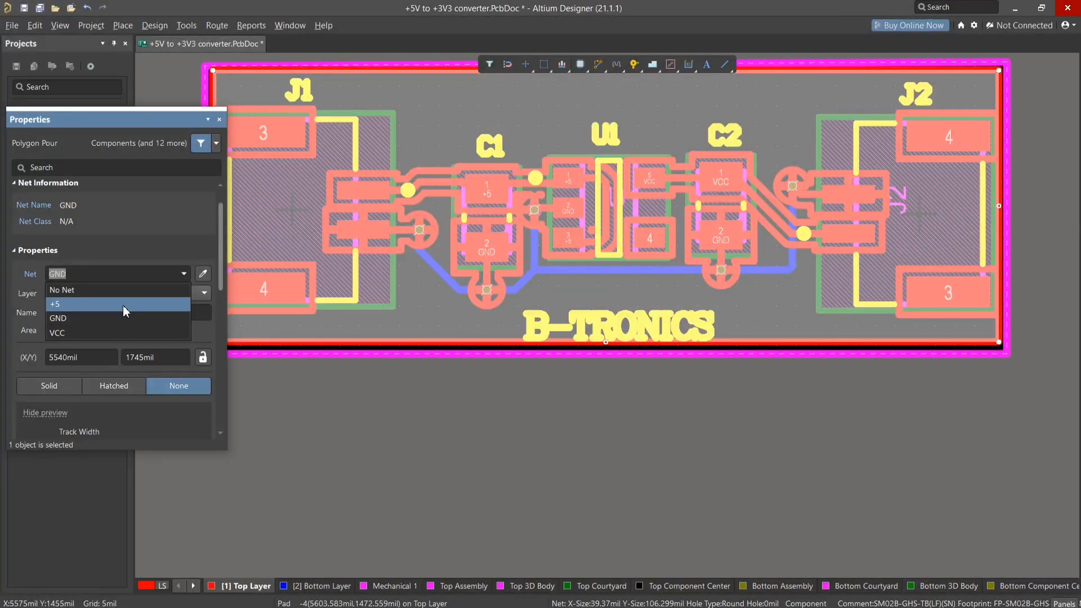
pyautogui.click(99, 329)
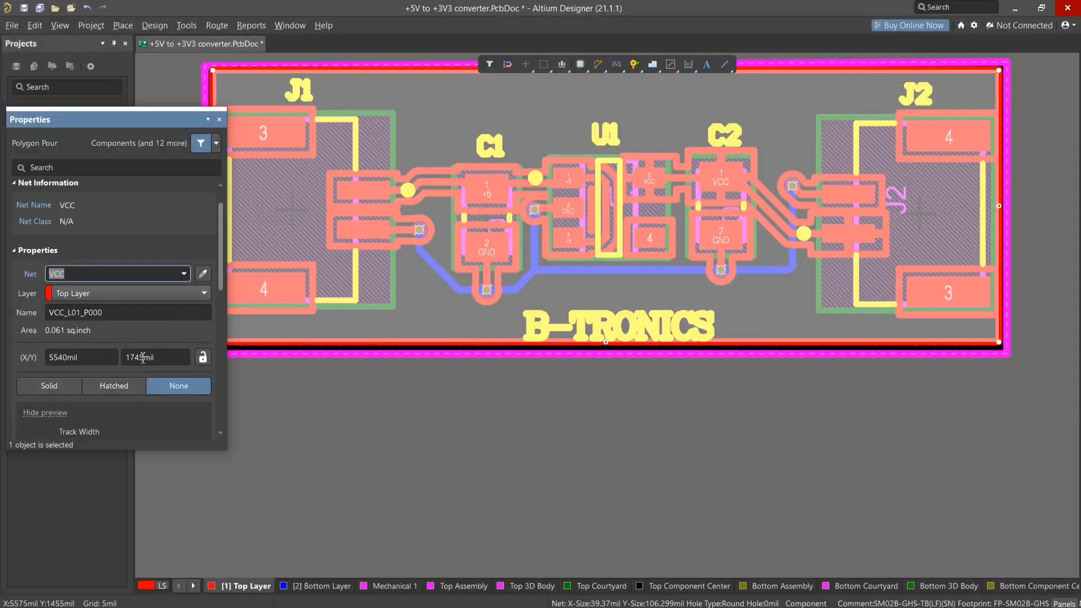
# - Set the board-wide pour's fill mode to Solid and assign it back to the GND net
pyautogui.scroll(-2, 143, 358)
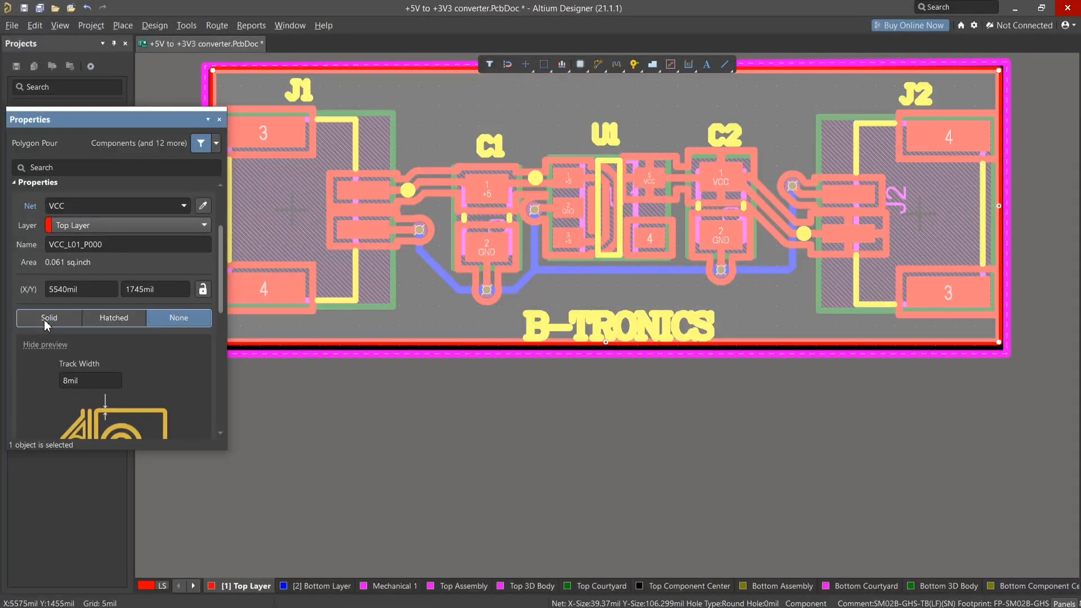
pyautogui.click(66, 320)
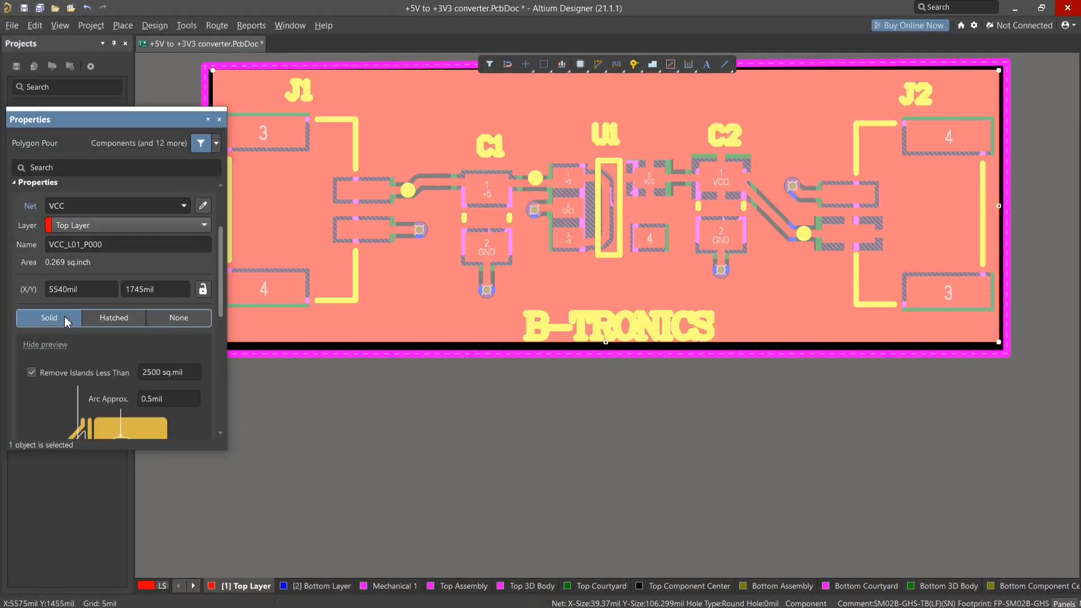
pyautogui.scroll(2, 265, 247)
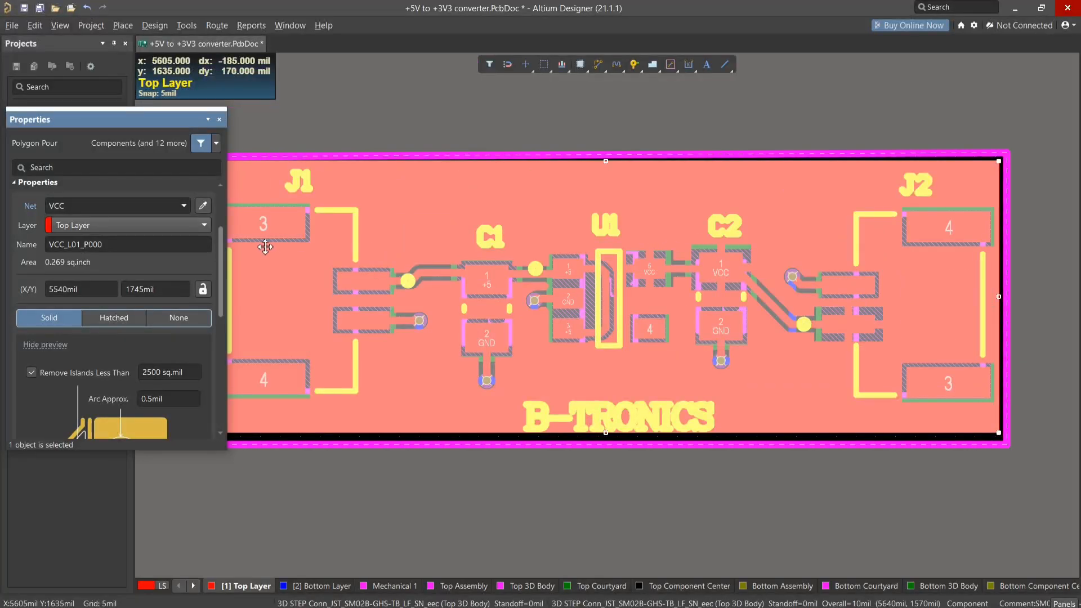
pyautogui.click(183, 206)
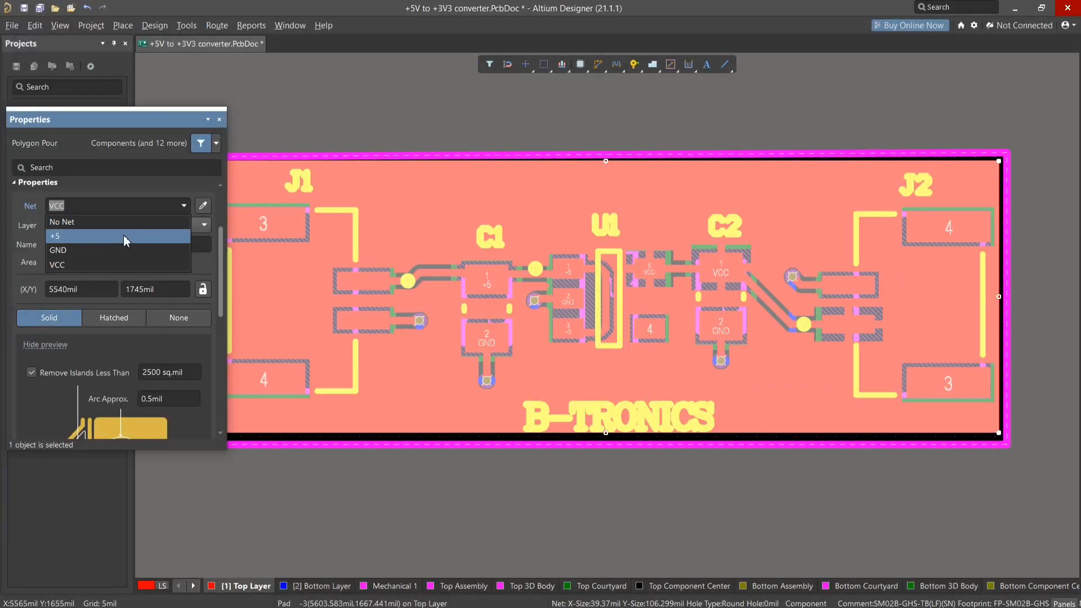
pyautogui.click(86, 249)
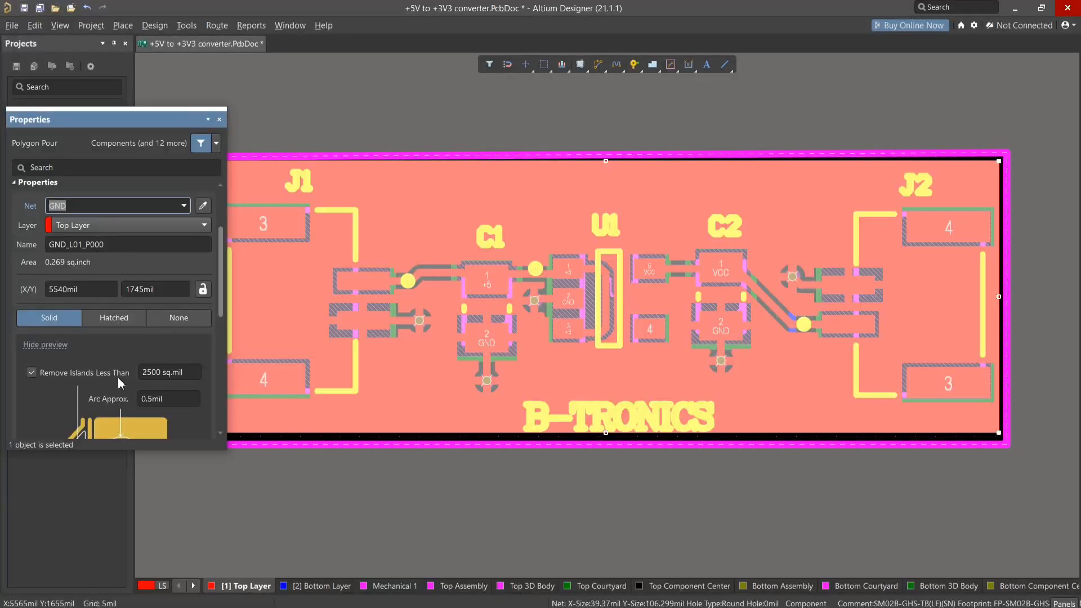
pyautogui.scroll(-2, 121, 384)
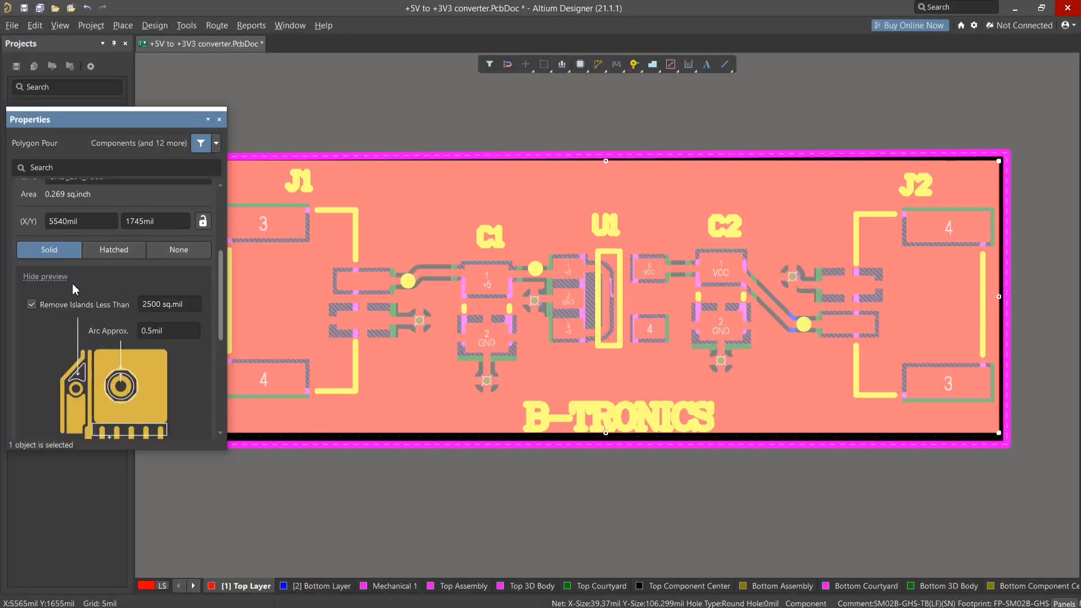
pyautogui.scroll(-1, 130, 357)
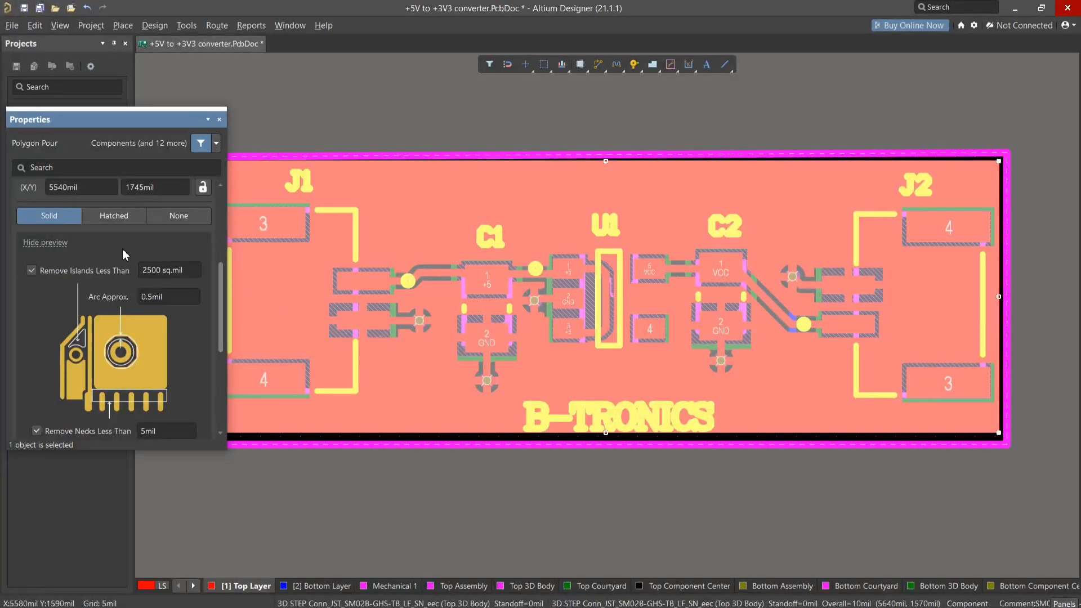
# - Switch the board-wide pour to Hatched fill and try the 90 Degree, 45 Degree and Horizontal hatch modes, ending on Vertical
pyautogui.click(113, 216)
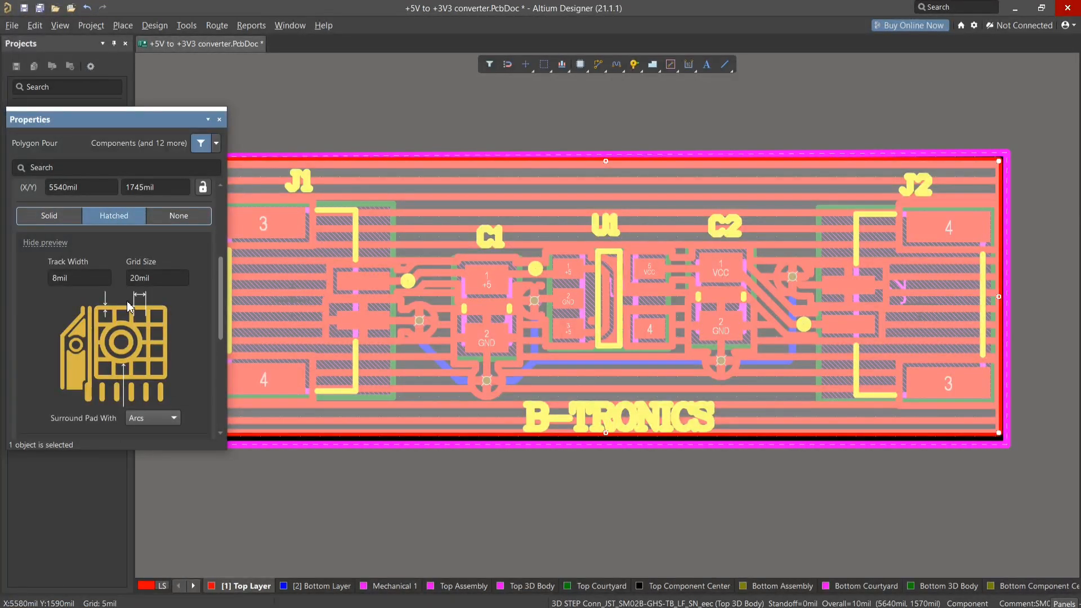
pyautogui.scroll(-3, 129, 307)
pyautogui.scroll(-1, 119, 383)
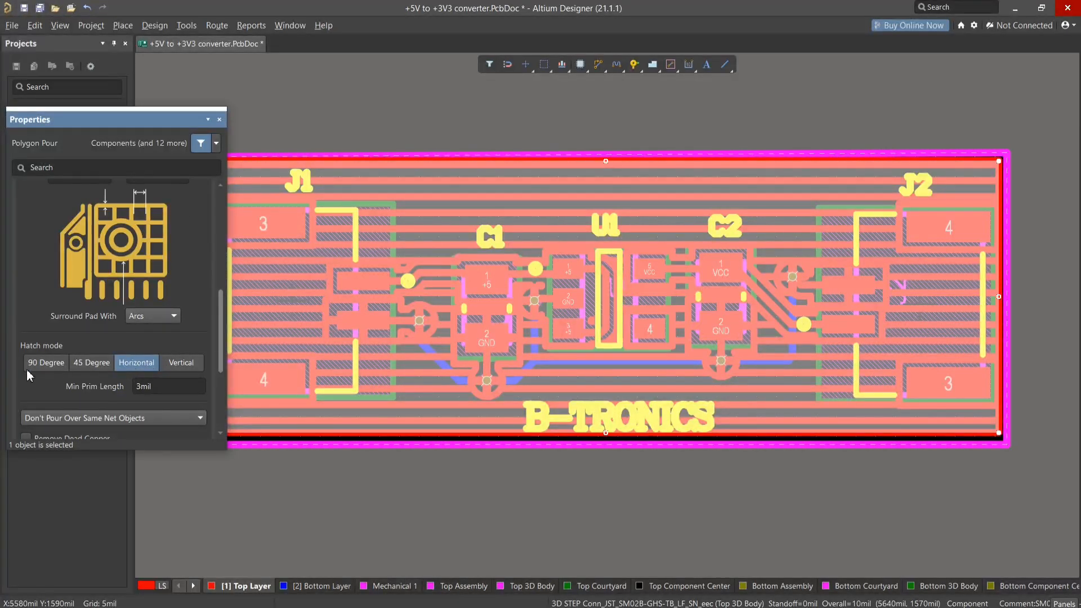
pyautogui.click(44, 365)
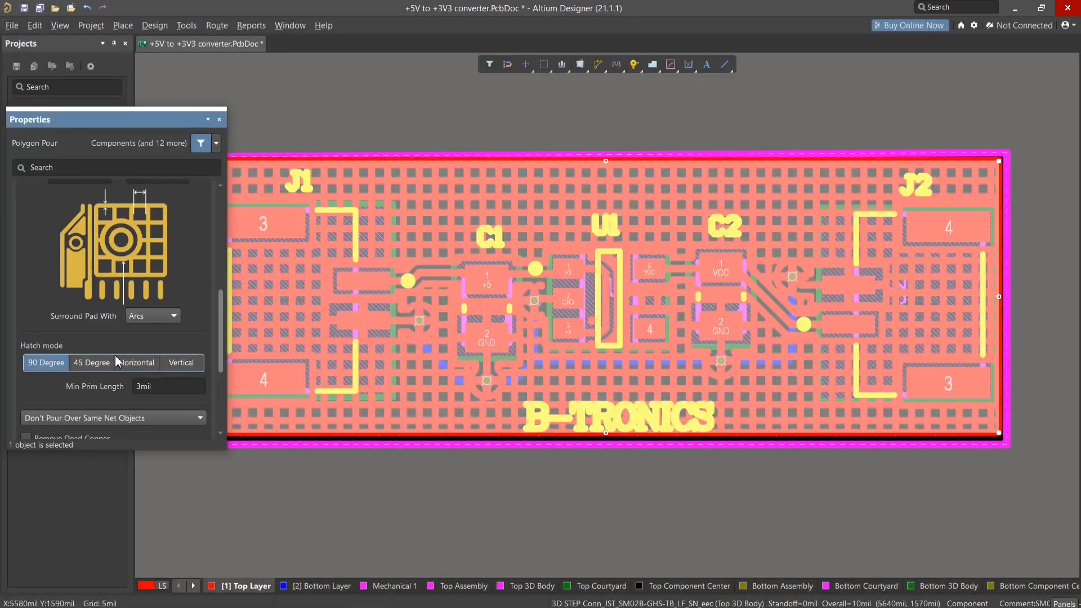
pyautogui.click(103, 366)
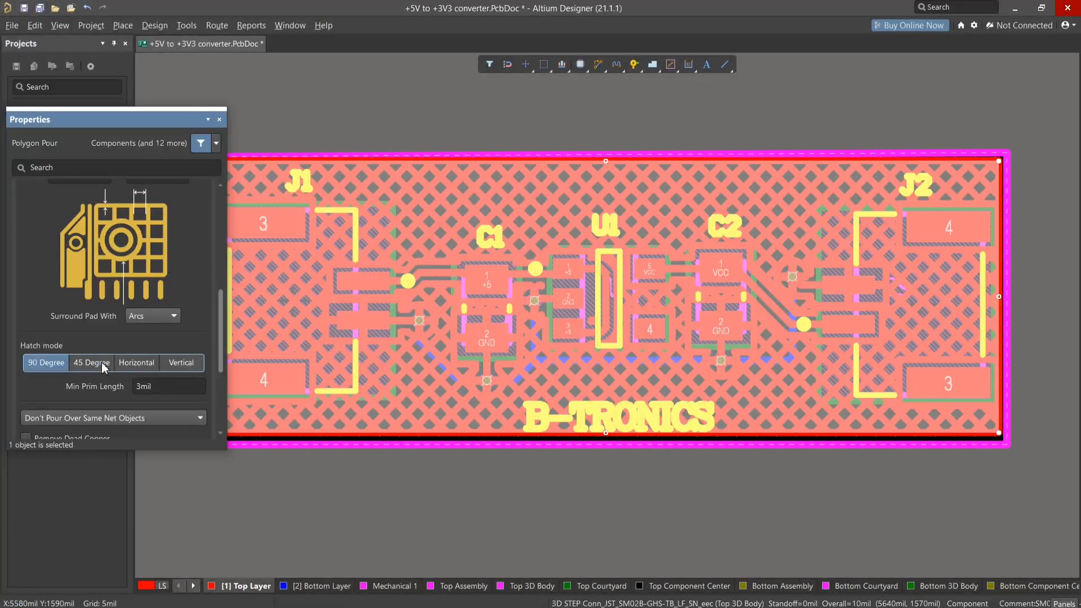
pyautogui.click(141, 363)
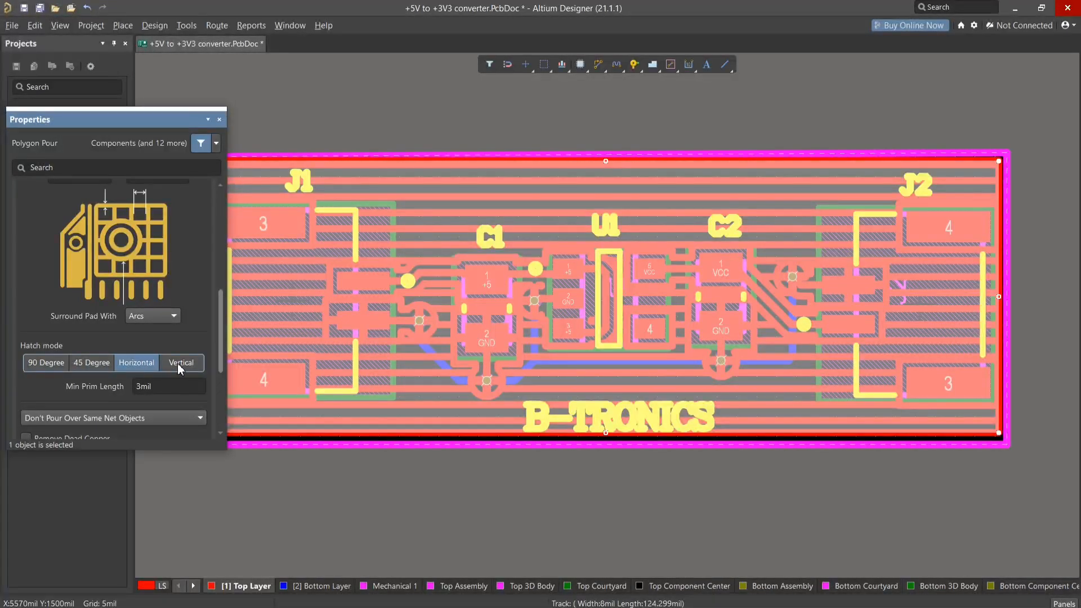
pyautogui.click(180, 365)
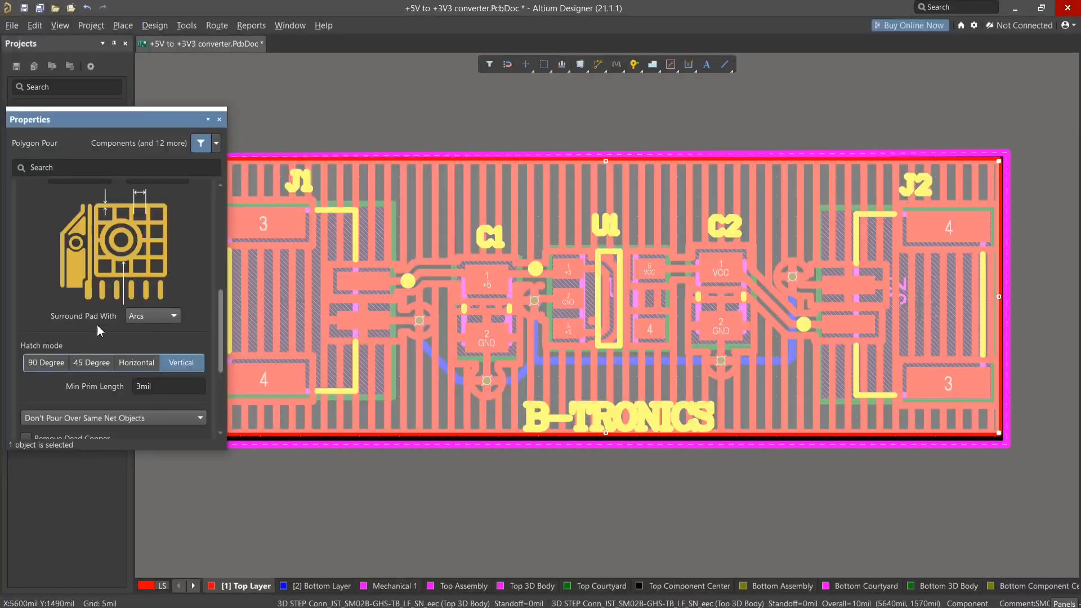
# - Set the hatched pour's grid size to 5 mil and its track width to 5 mil
pyautogui.scroll(2, 132, 309)
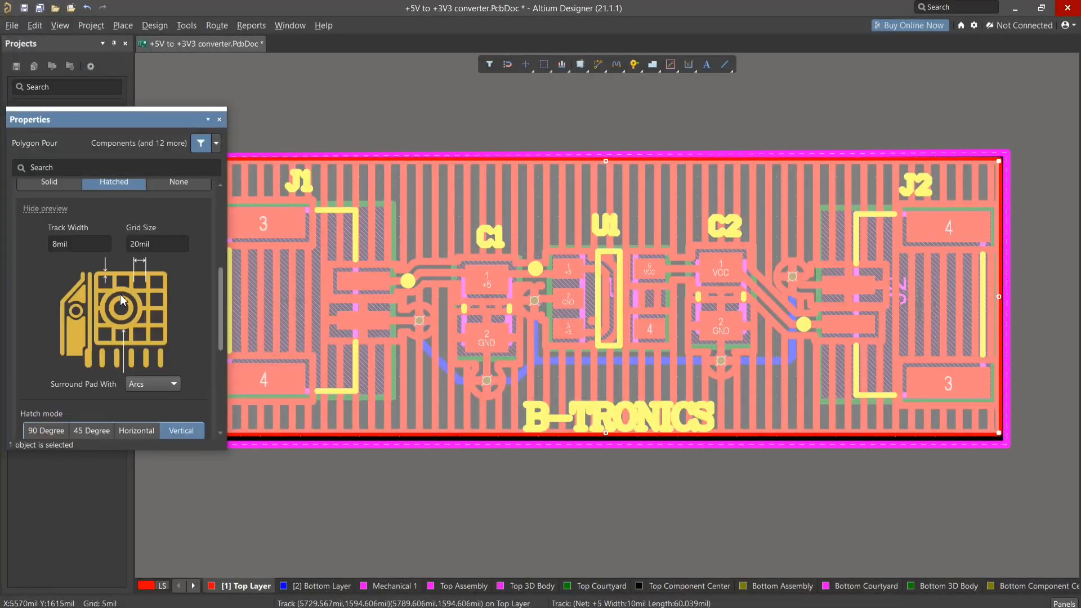
pyautogui.click(157, 243)
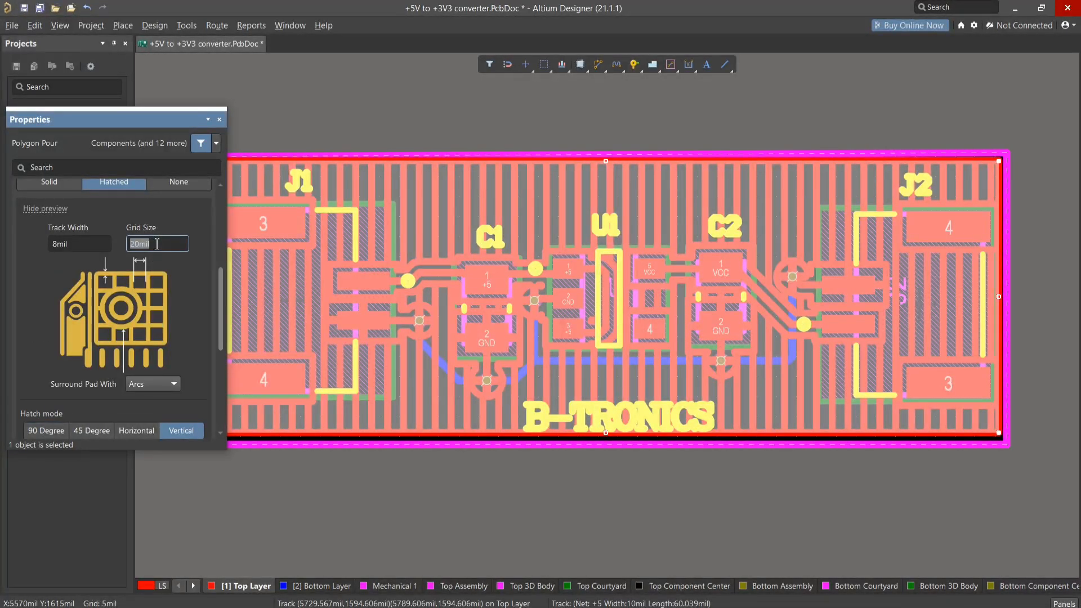
pyautogui.press('BackSpace')
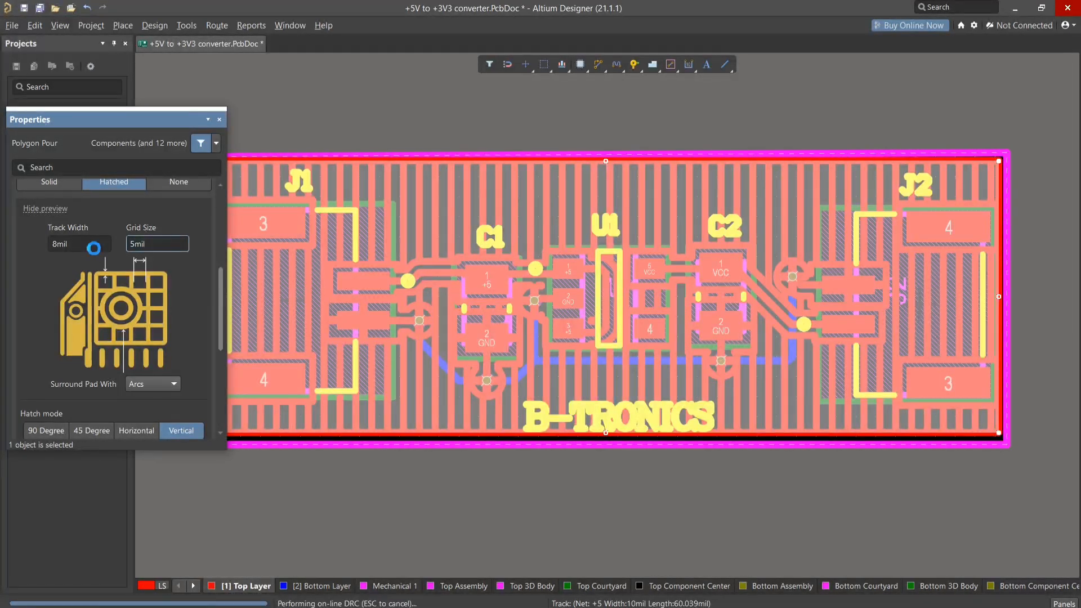
pyautogui.click(94, 246)
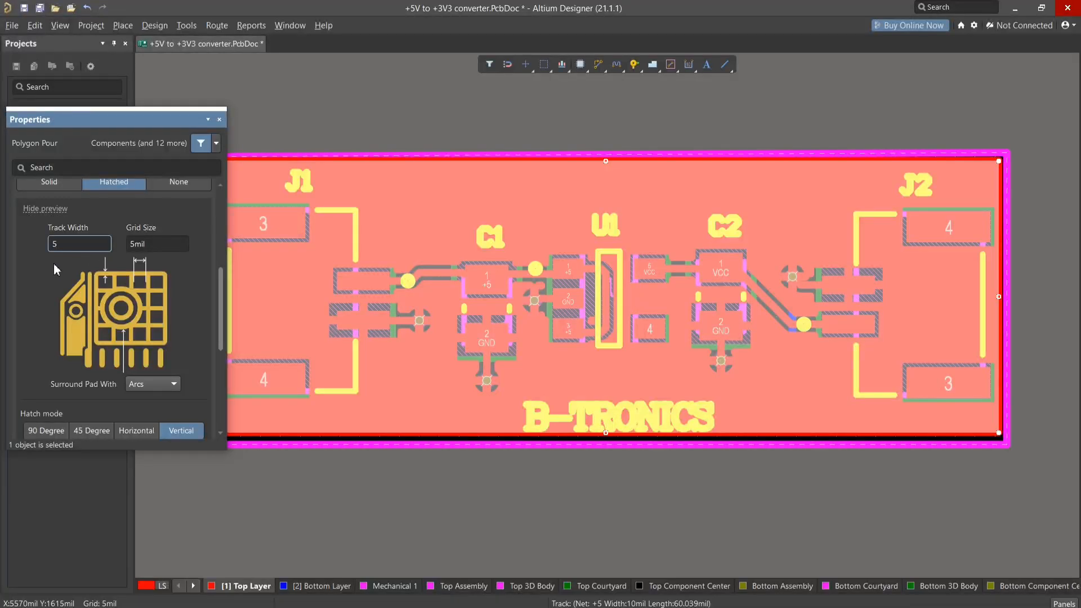
pyautogui.press('Return')
# - Examine the hatched copper around the GND pads and vias and review the pour's remaining options and outline vertices
pyautogui.scroll(-1, 152, 375)
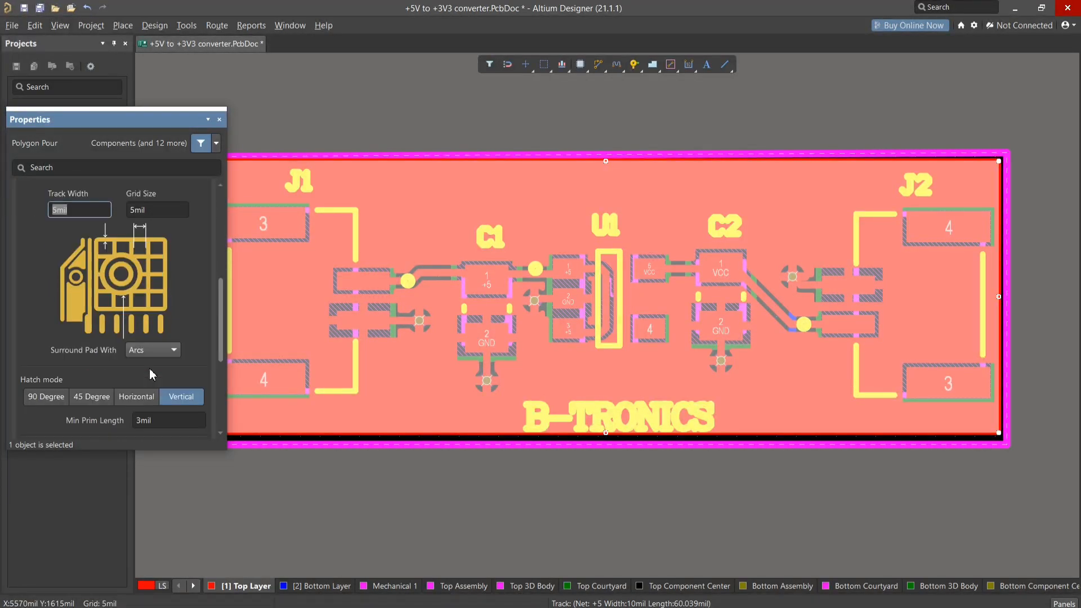
pyautogui.scroll(-2, 152, 375)
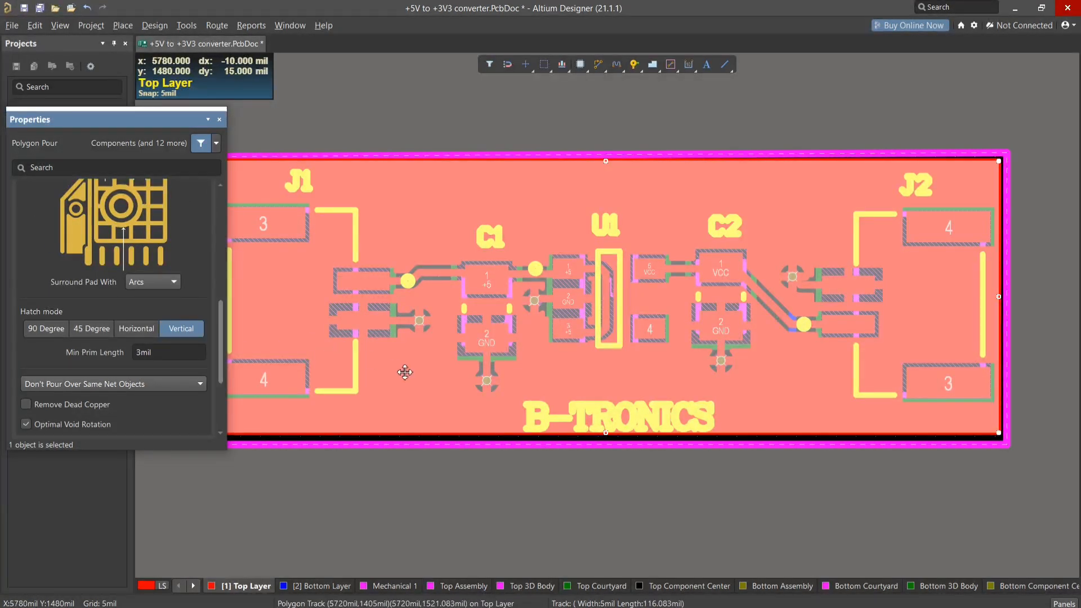
pyautogui.keyDown('ctrl'); pyautogui.scroll(3, 399, 390); pyautogui.keyUp('ctrl')
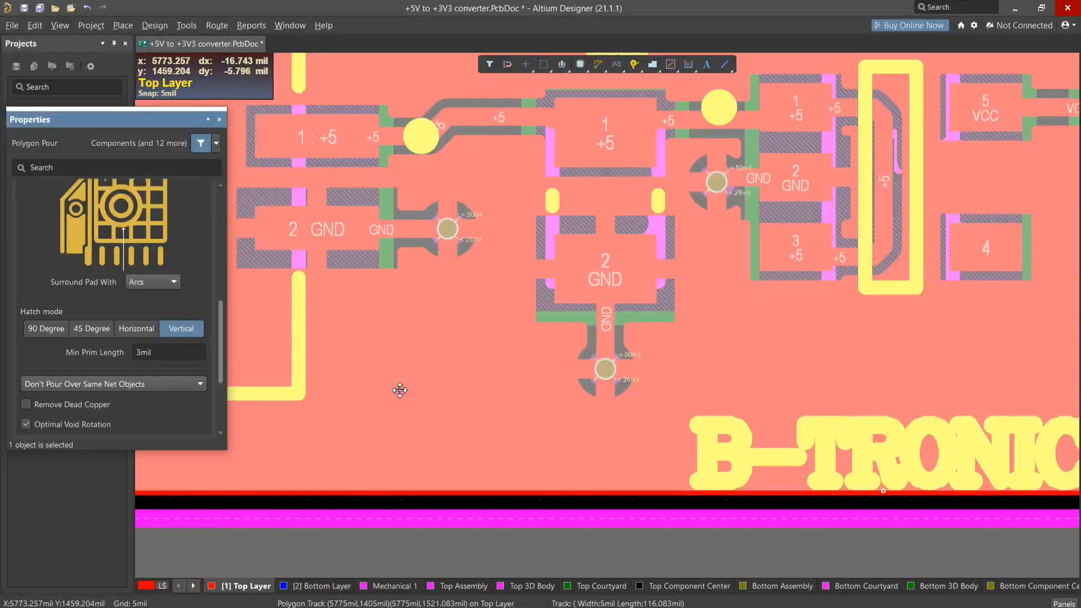
pyautogui.keyDown('ctrl'); pyautogui.scroll(4, 400, 390); pyautogui.keyUp('ctrl')
pyautogui.scroll(-2, 169, 340)
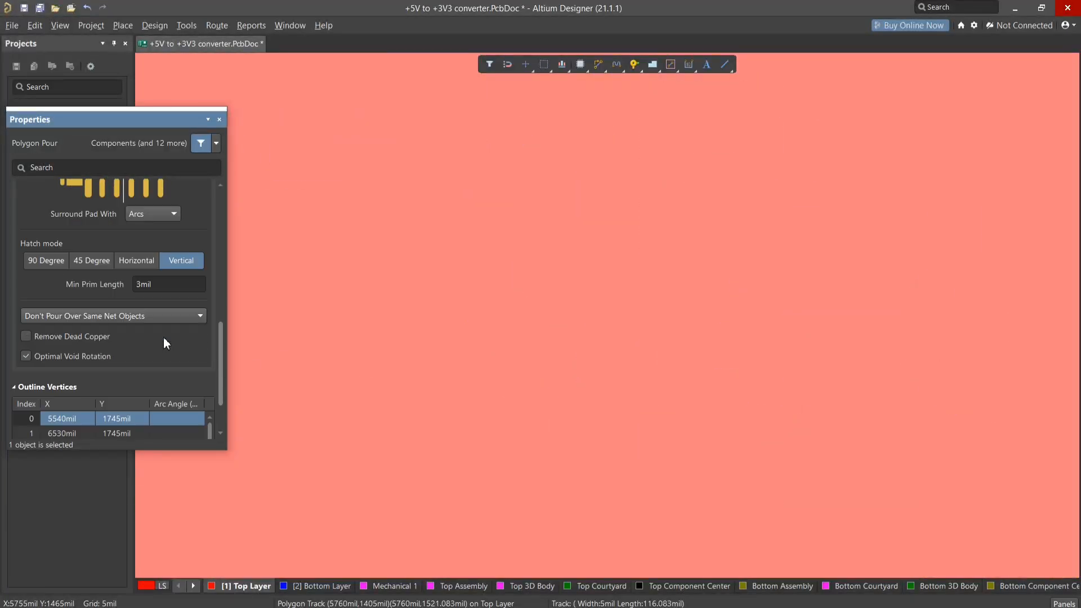
pyautogui.scroll(-2, 163, 337)
pyautogui.keyDown('ctrl'); pyautogui.scroll(-3, 372, 310); pyautogui.keyUp('ctrl')
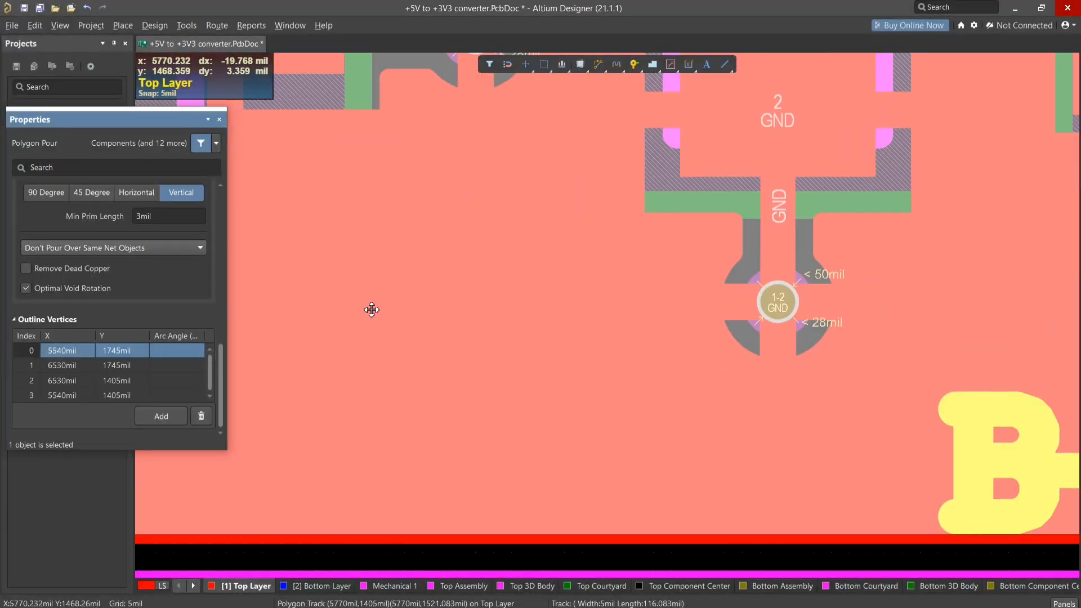
pyautogui.keyDown('ctrl'); pyautogui.scroll(-3, 372, 310); pyautogui.keyUp('ctrl')
# - Set the hatched pour's grid size to 10 mil and its track width to 2 mil
pyautogui.scroll(5, 103, 238)
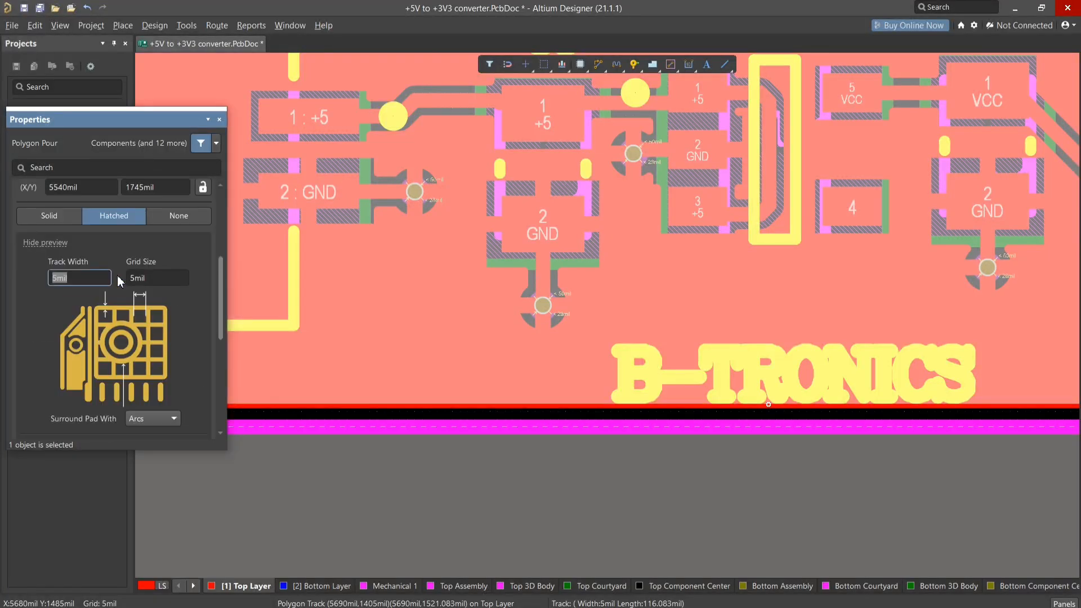
pyautogui.click(159, 280)
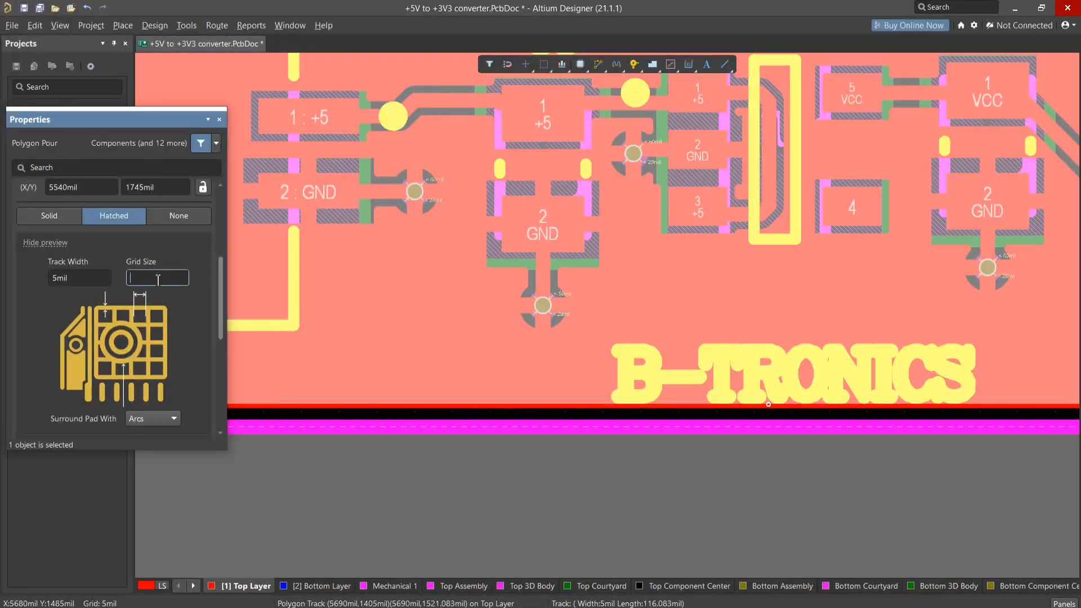
pyautogui.press('Return')
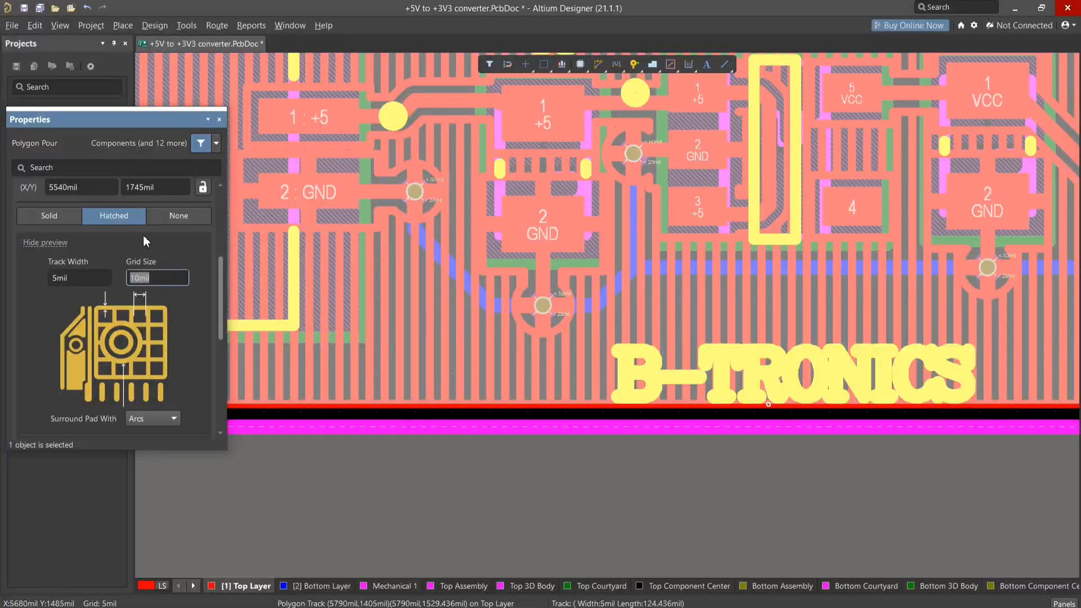
pyautogui.click(77, 276)
pyautogui.press('BackSpace')
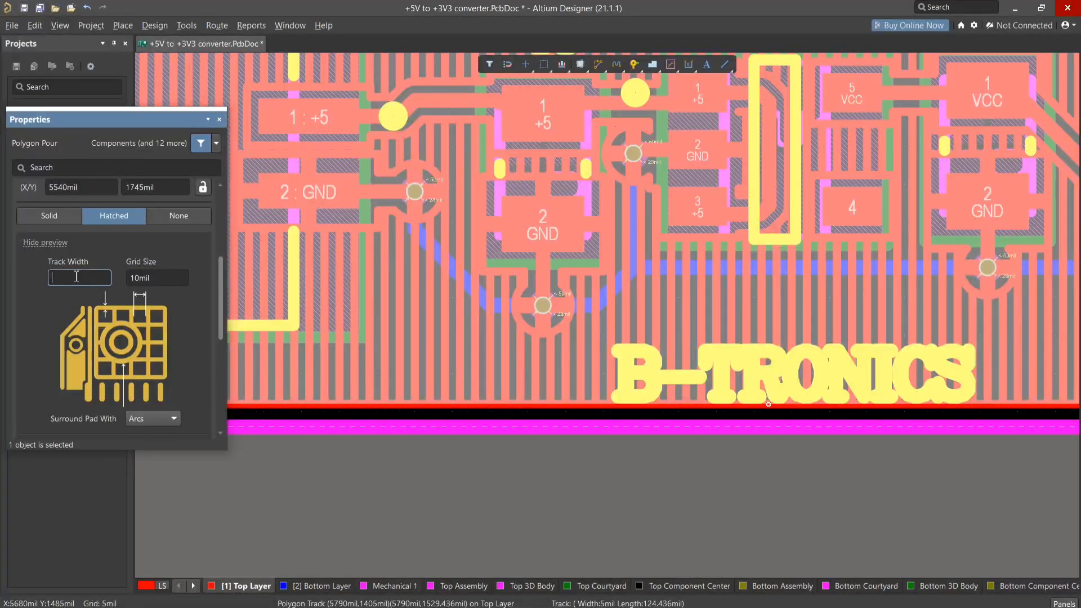
pyautogui.press('BackSpace')
pyautogui.write('2')
pyautogui.press('Return')
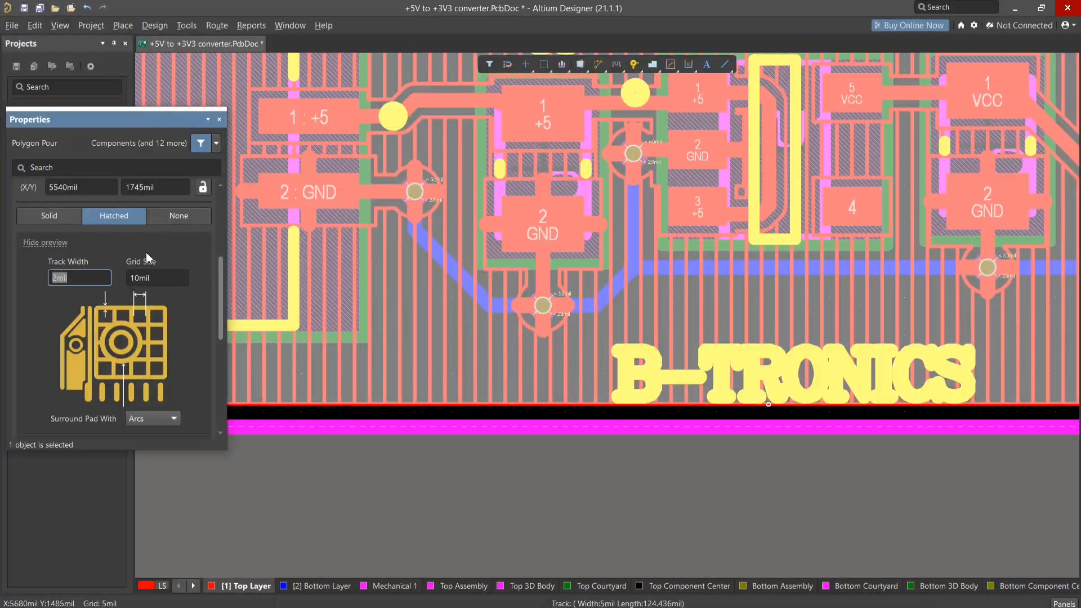
pyautogui.scroll(2, 167, 228)
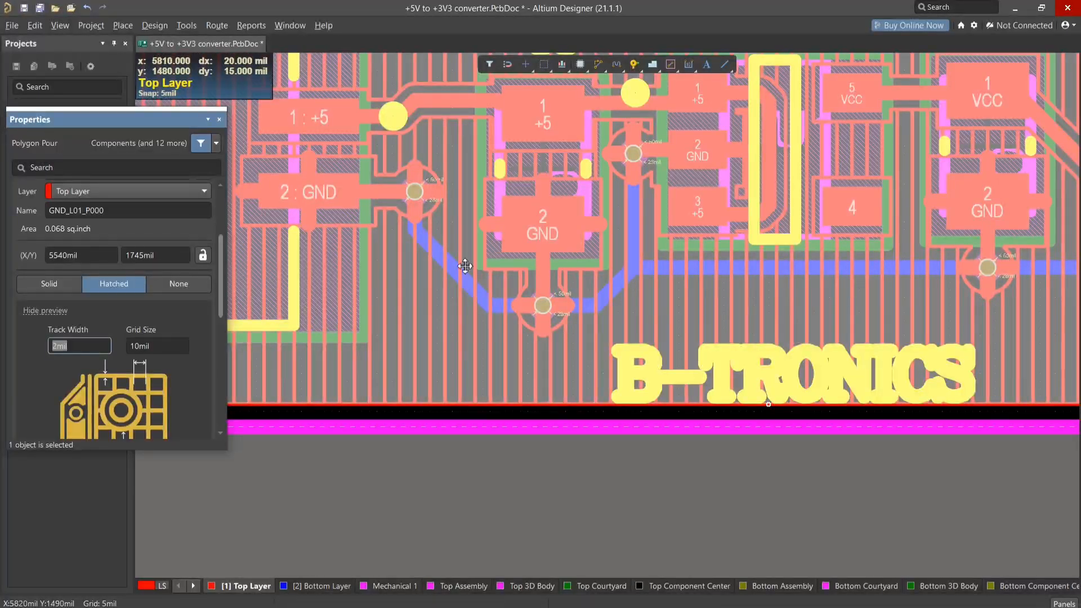
# - Try the Horizontal hatch mode on the hatched pour, then switch it to 45 Degree
pyautogui.scroll(3, 548, 281)
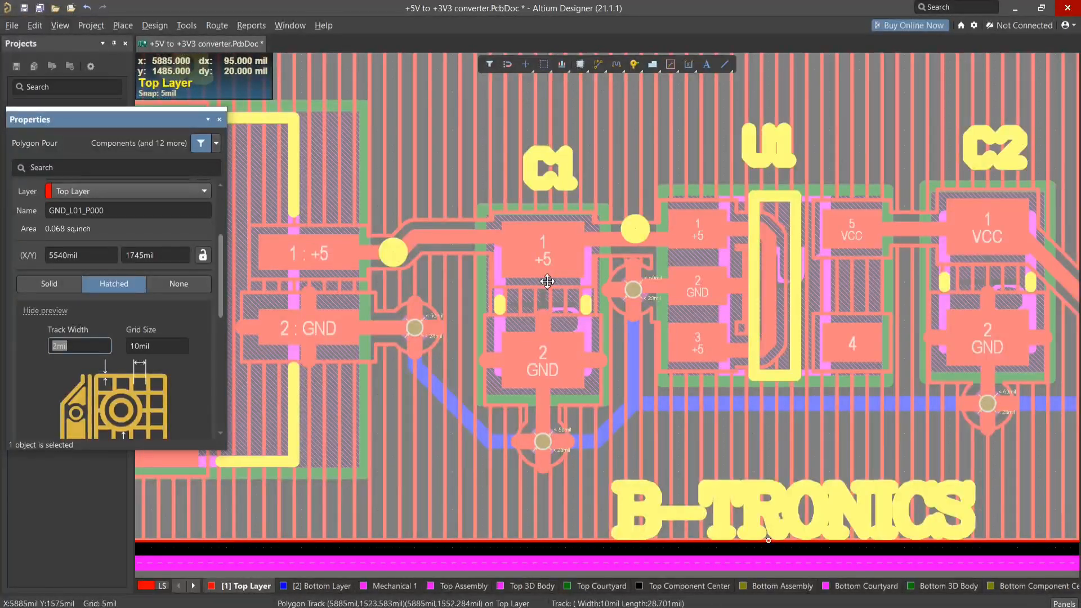
pyautogui.keyDown('ctrl'); pyautogui.scroll(-1, 547, 280); pyautogui.keyUp('ctrl')
pyautogui.scroll(2, 122, 303)
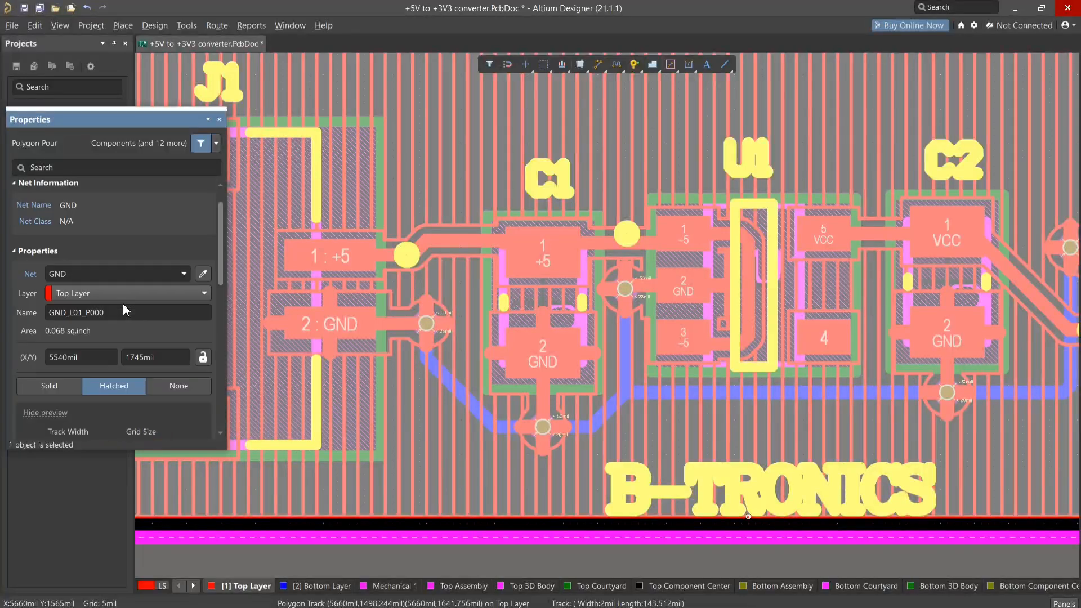
pyautogui.scroll(-5, 123, 303)
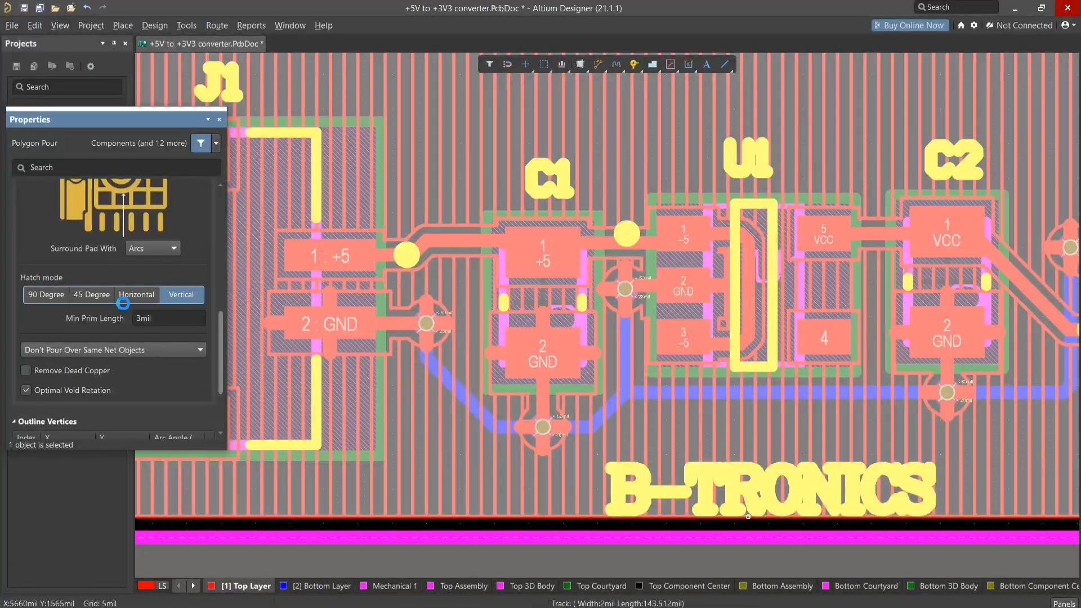
pyautogui.click(123, 301)
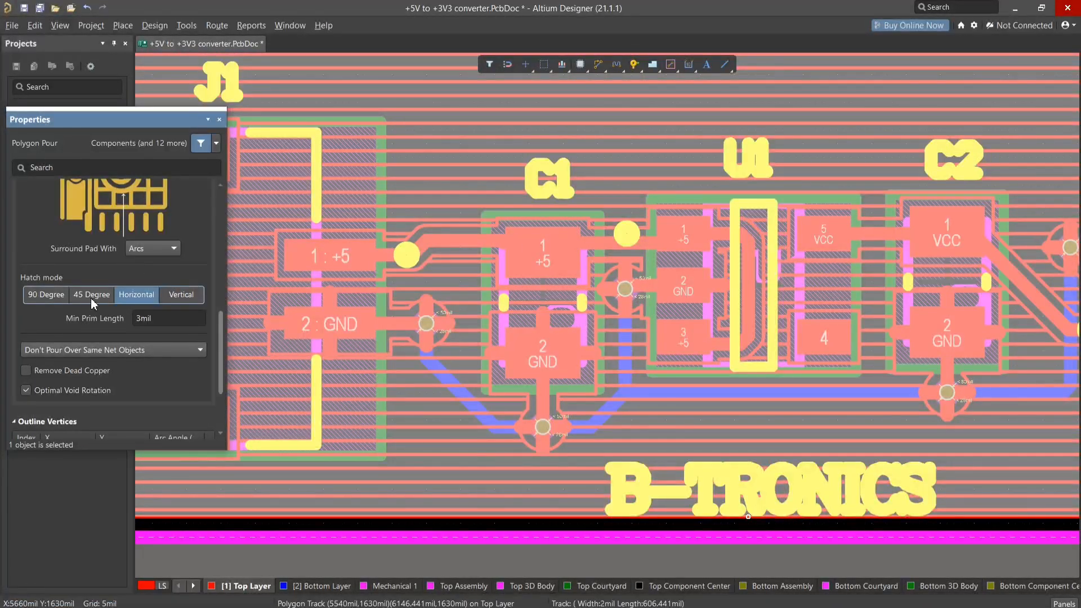
pyautogui.click(92, 300)
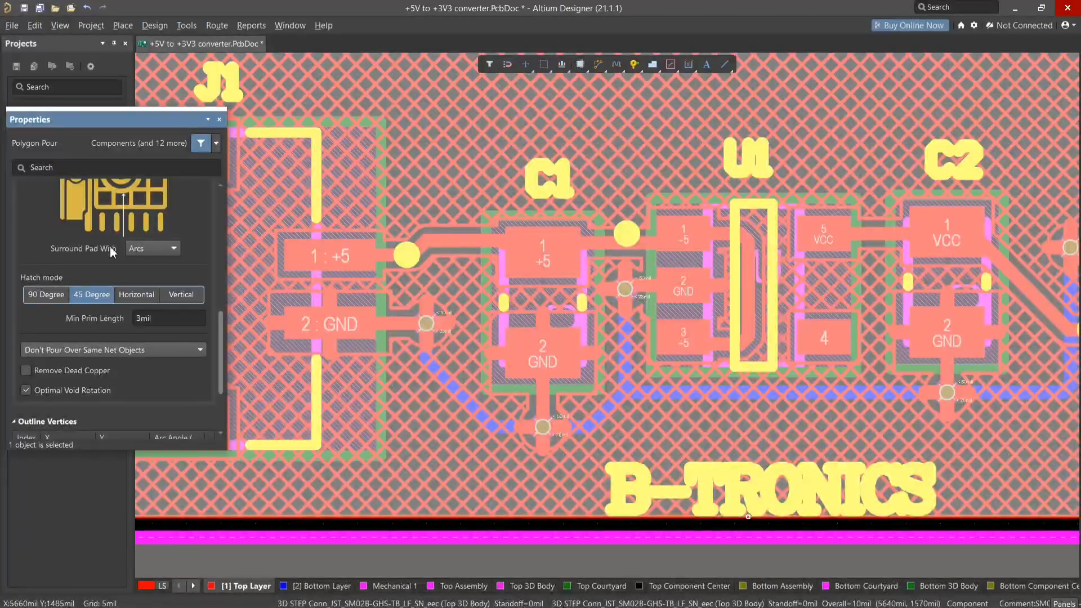
# - Inspect the 45 Degree hatch near the GND pads, try Octagons as the pad surround shape, and return it to Arcs
pyautogui.scroll(3, 111, 252)
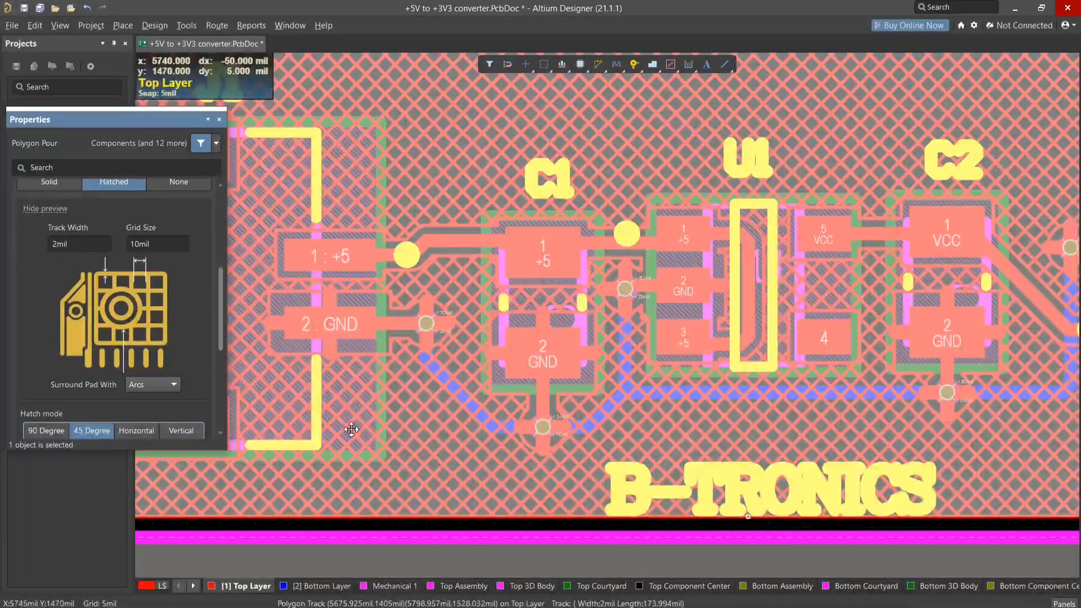
pyautogui.keyDown('ctrl'); pyautogui.scroll(6, 351, 429); pyautogui.keyUp('ctrl')
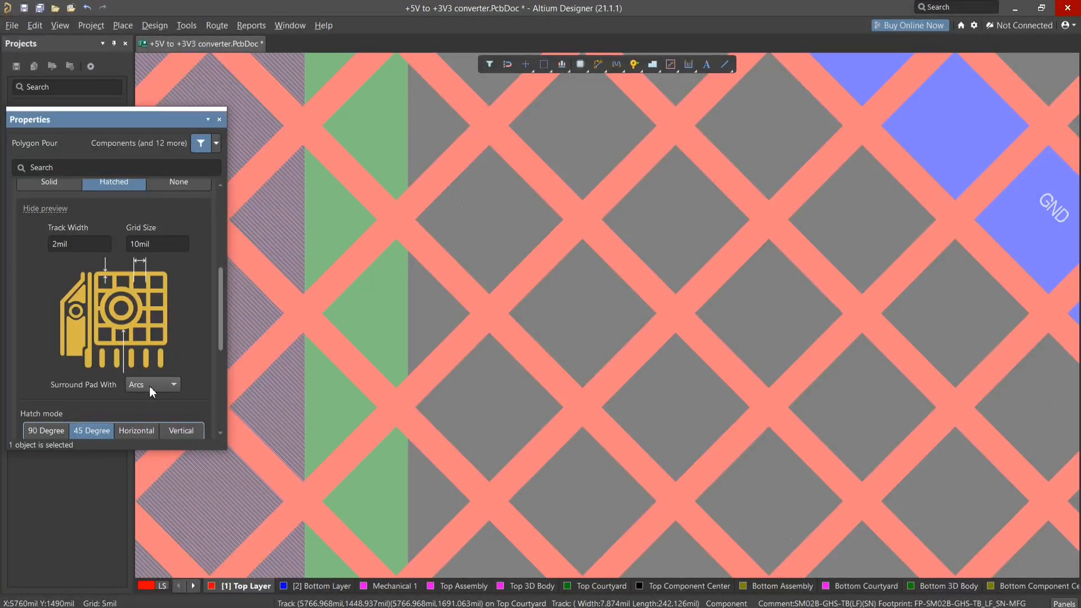
pyautogui.scroll(-4, 151, 386)
pyautogui.keyDown('ctrl'); pyautogui.scroll(-1, 459, 294); pyautogui.keyUp('ctrl')
pyautogui.keyDown('ctrl'); pyautogui.scroll(-5, 459, 295); pyautogui.keyUp('ctrl')
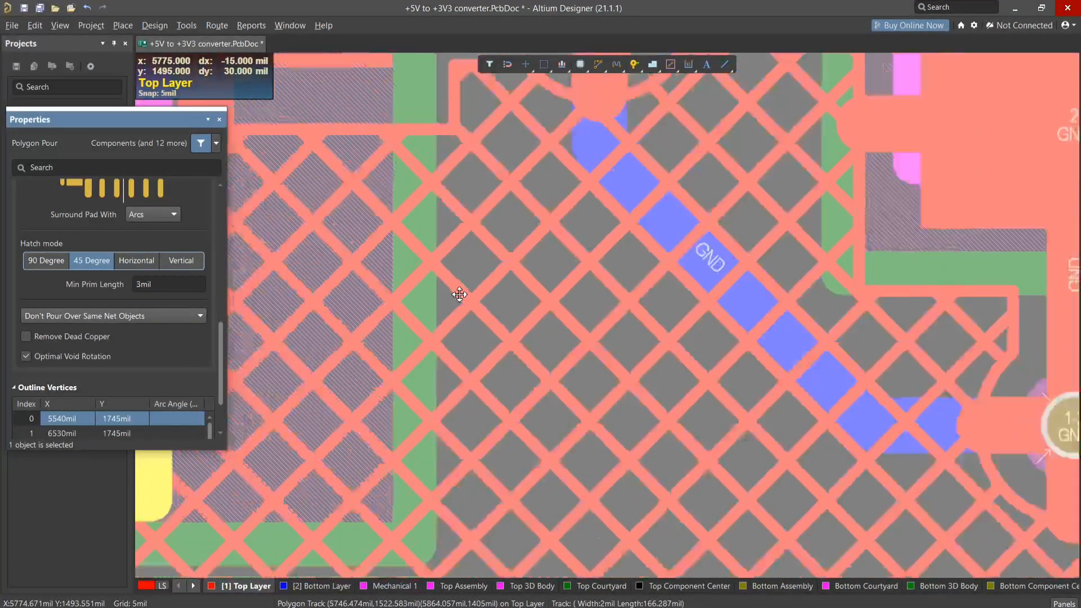
pyautogui.scroll(2, 161, 317)
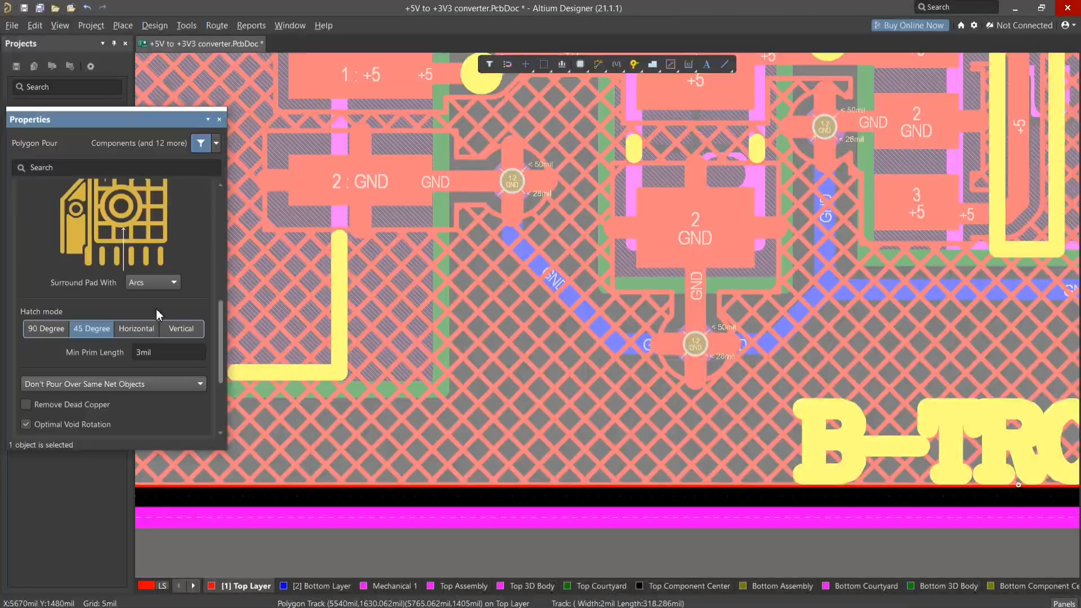
pyautogui.click(157, 283)
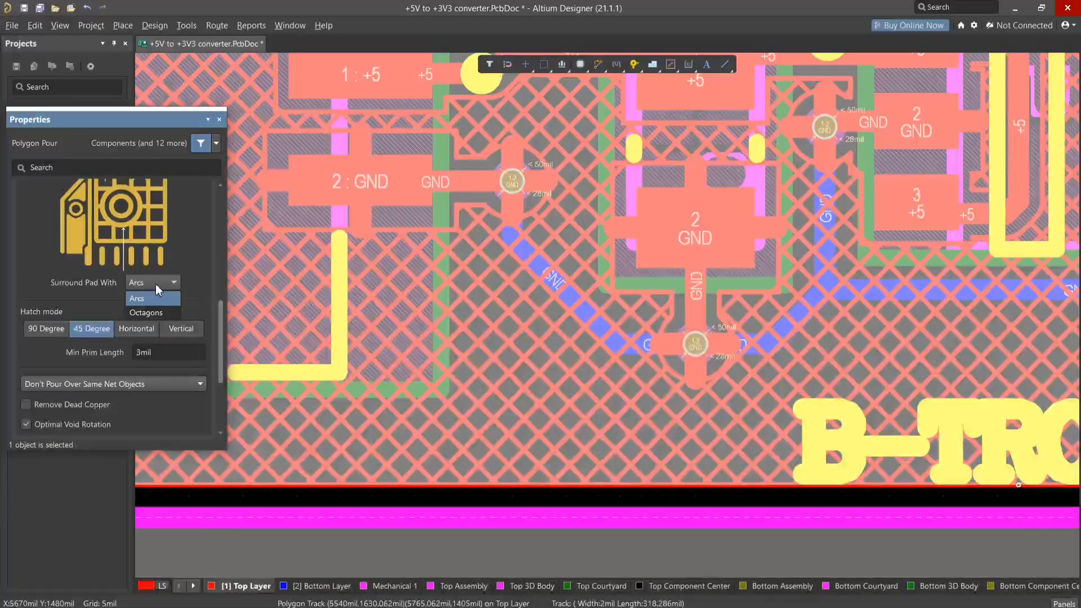
pyautogui.click(158, 314)
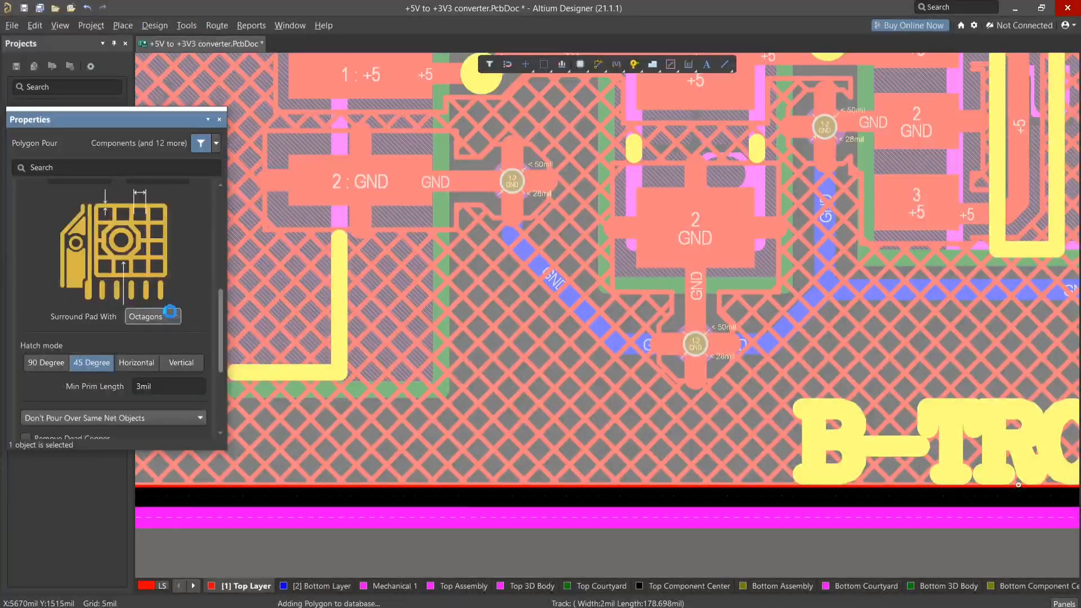
pyautogui.scroll(-2, 138, 385)
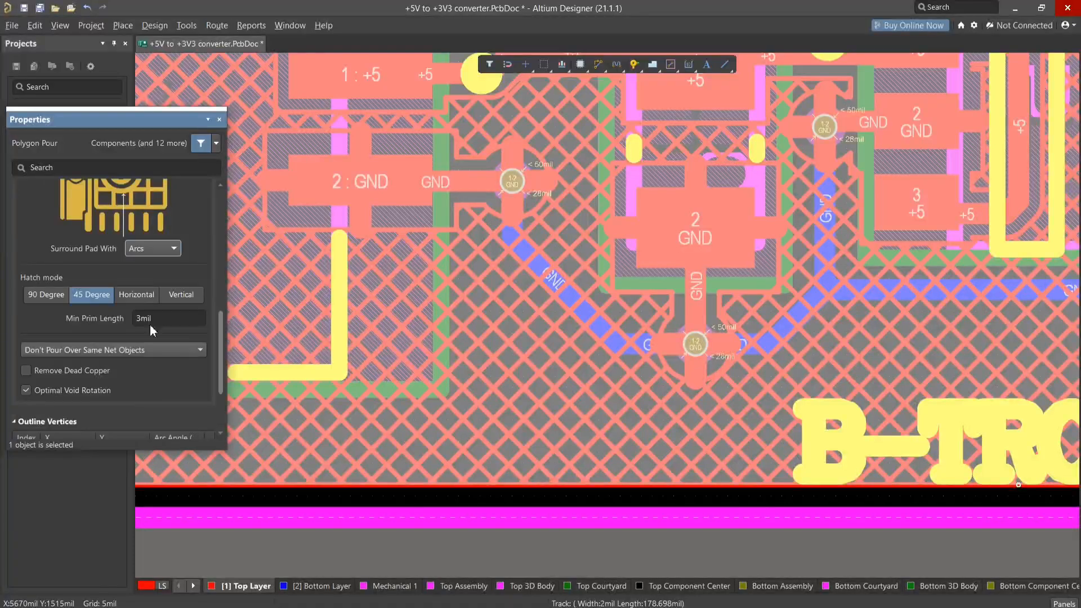
# - Review the hatched pour's choices for pouring over same-net objects and switch its fill to Solid
pyautogui.scroll(-1, 153, 320)
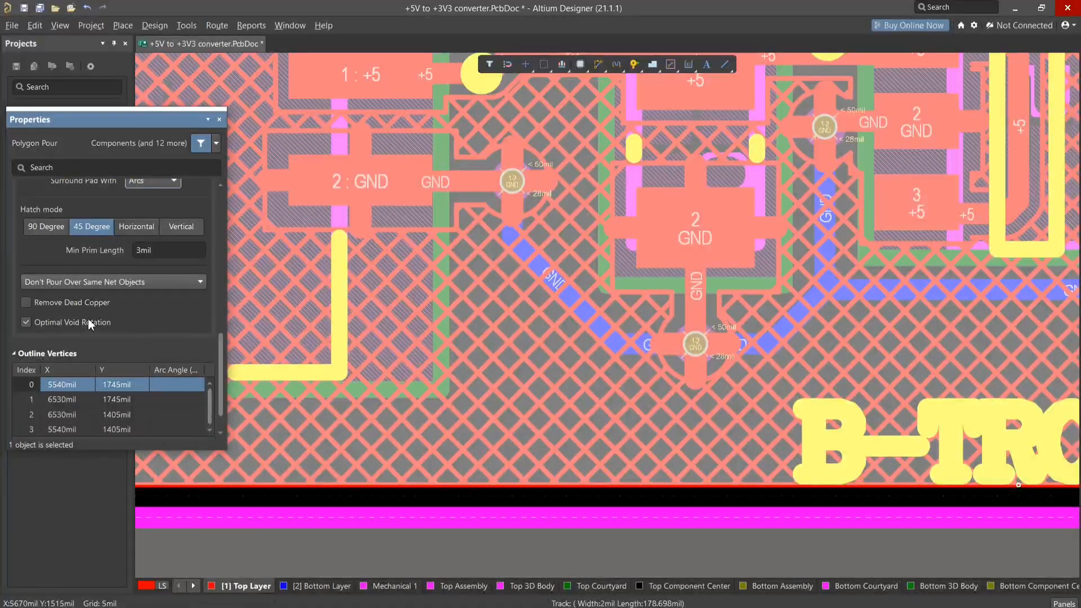
pyautogui.scroll(1, 88, 321)
pyautogui.click(86, 349)
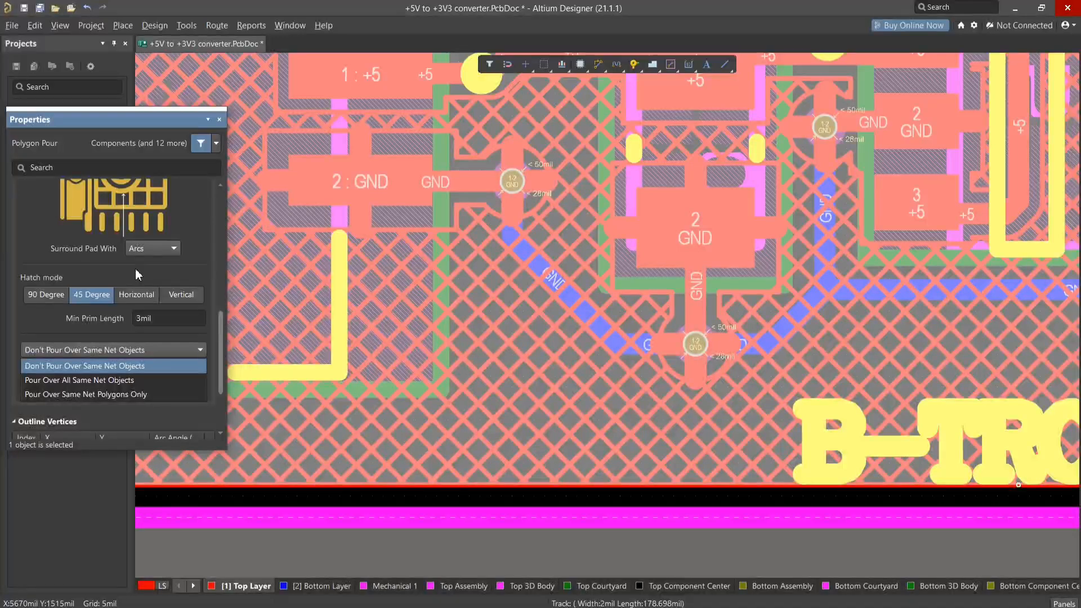
pyautogui.keyDown('ctrl'); pyautogui.scroll(-3, 343, 255); pyautogui.keyUp('ctrl')
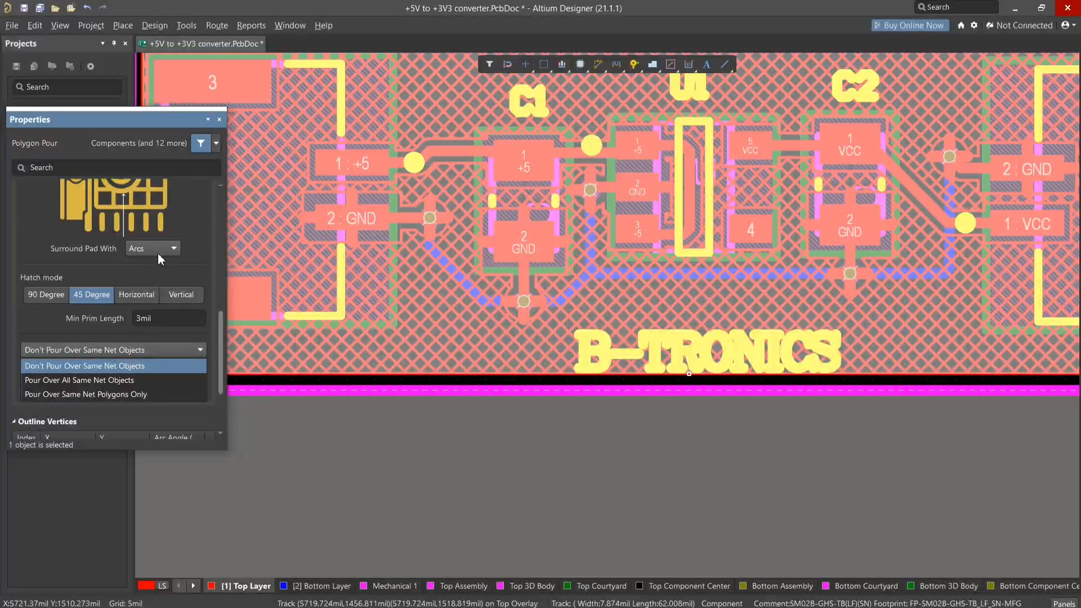
pyautogui.click(221, 338)
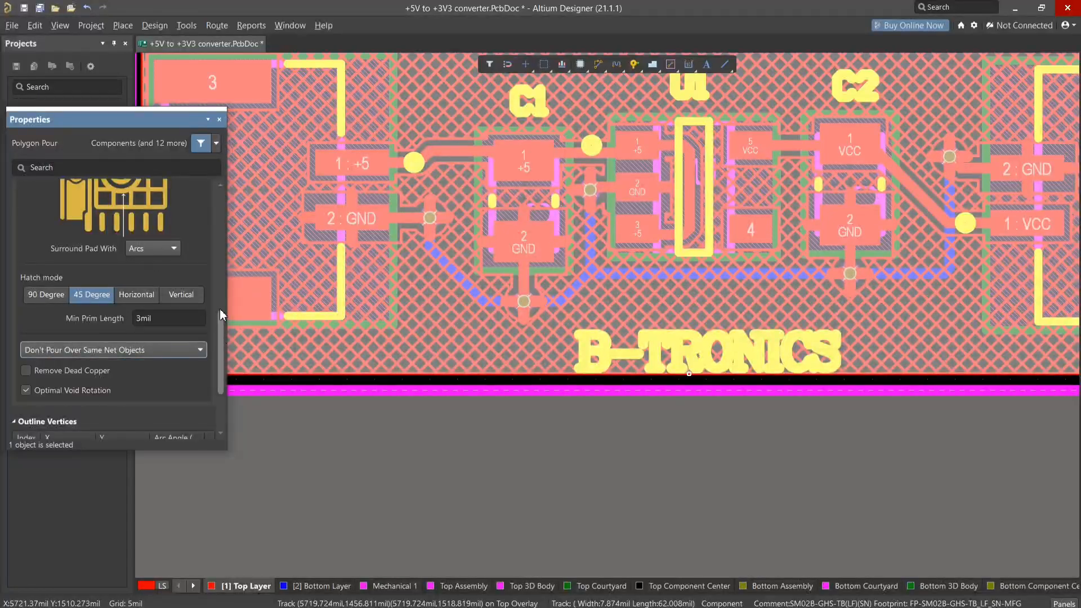
pyautogui.scroll(5, 194, 279)
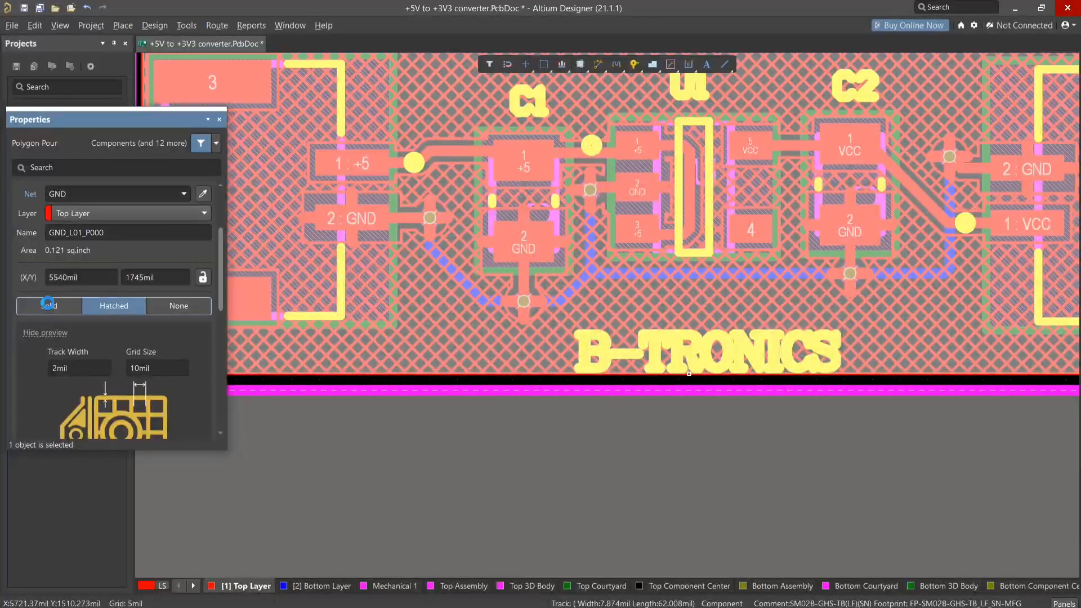
pyautogui.click(48, 307)
# - Compare Pour Over All Same Net Objects with Don't Pour Over Same Net Objects twice on the solid pour, ending on Don't Pour
pyautogui.scroll(-6, 57, 310)
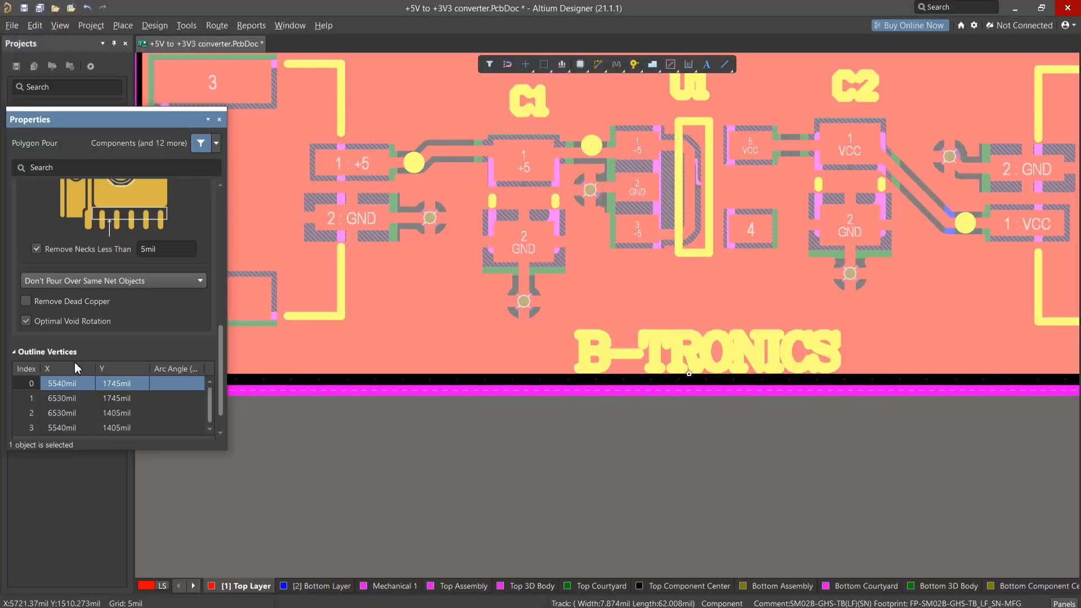
pyautogui.click(88, 253)
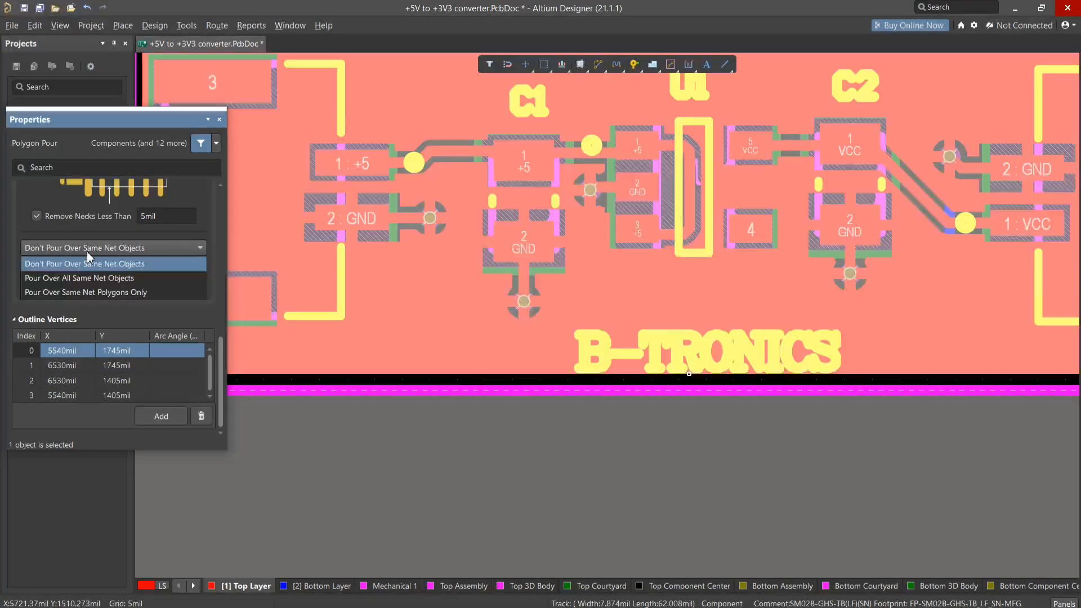
pyautogui.click(102, 278)
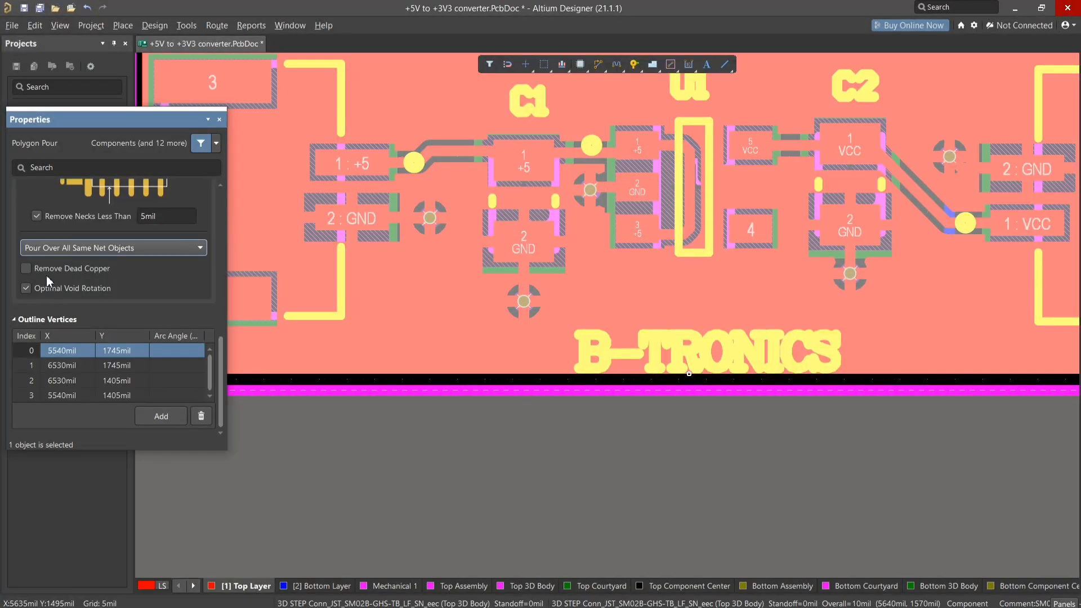
pyautogui.click(66, 248)
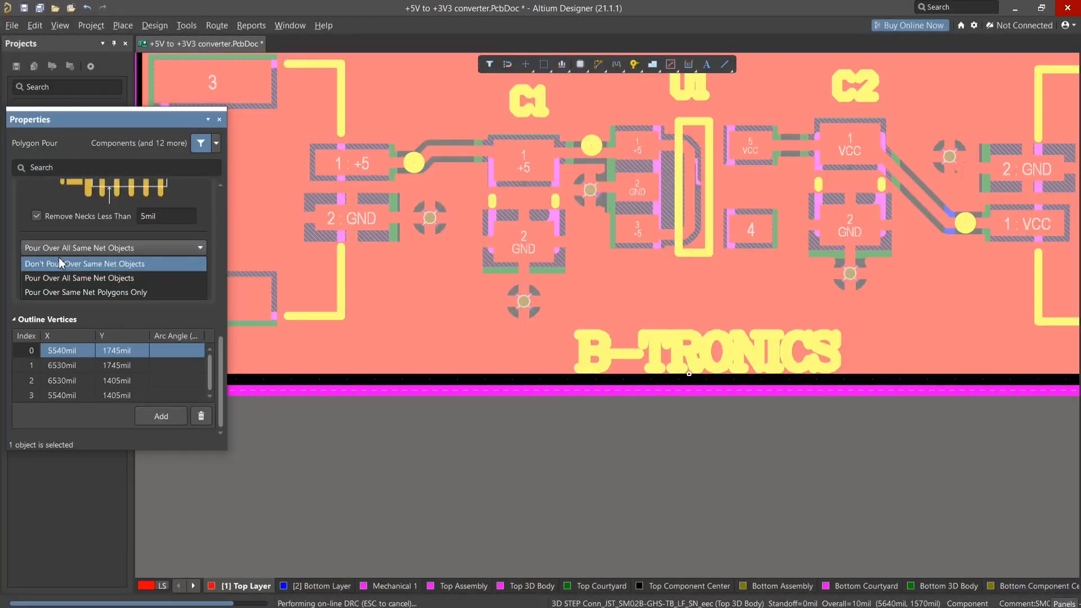
pyautogui.click(61, 263)
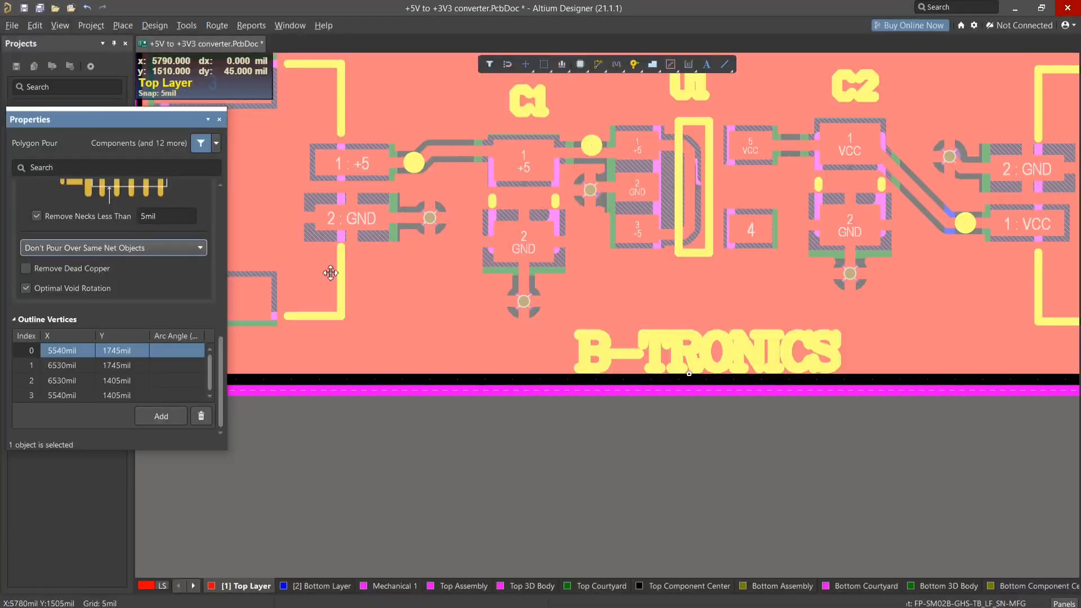
pyautogui.click(123, 250)
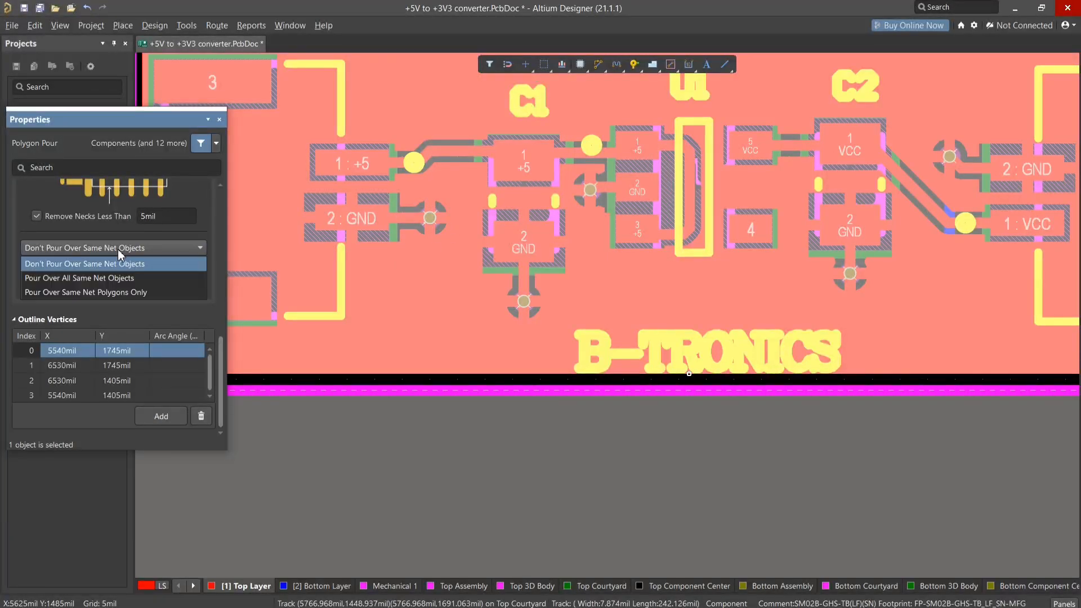
pyautogui.click(83, 277)
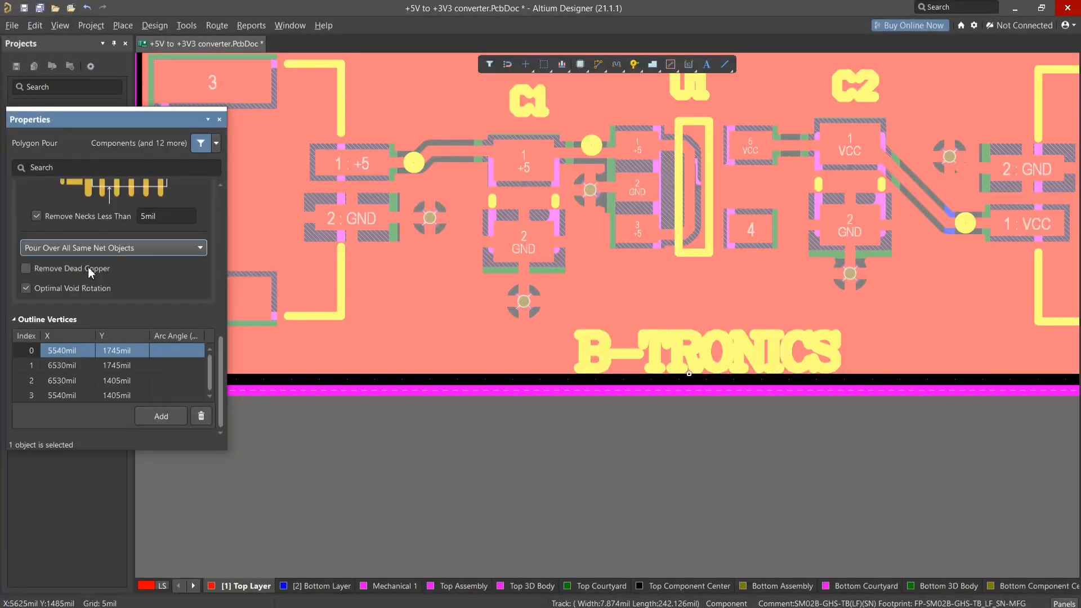
pyautogui.click(107, 251)
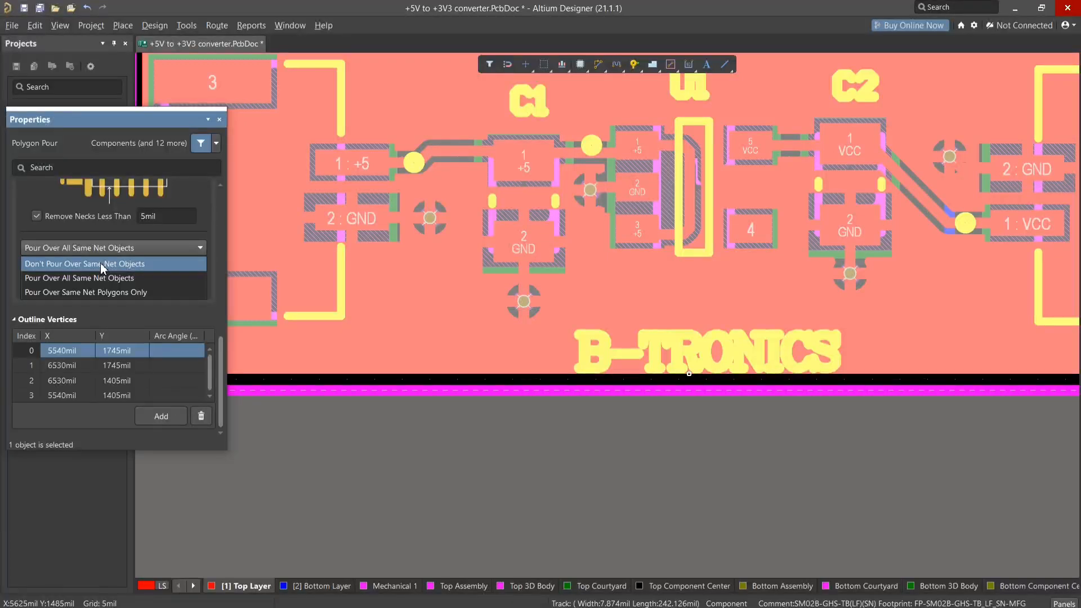
pyautogui.click(100, 262)
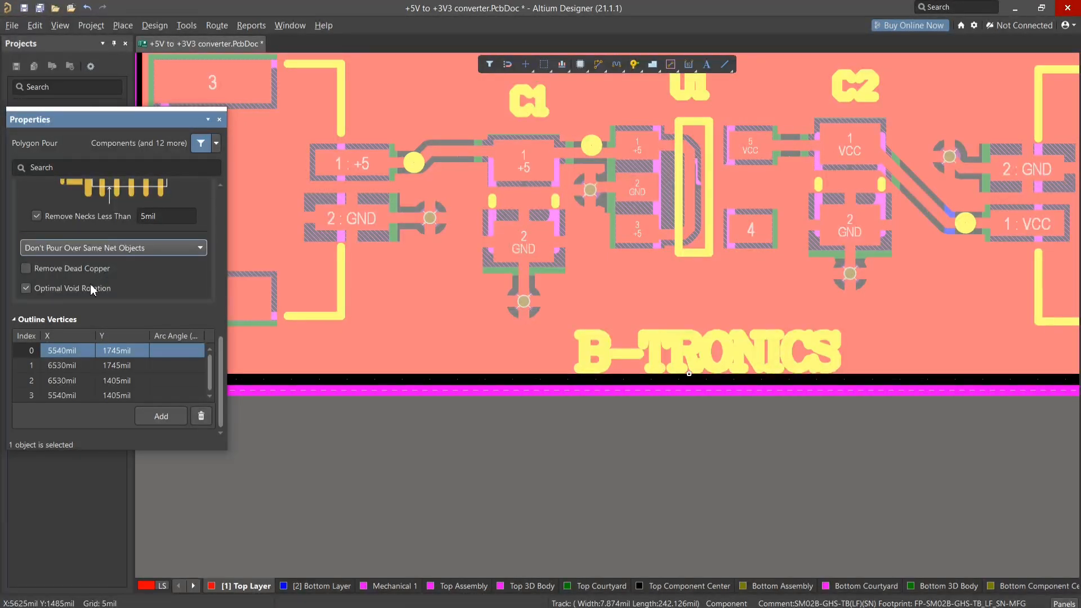
# - Set the solid pour to Pour Over Same Net Polygons Only and enable Remove Dead Copper
pyautogui.click(90, 250)
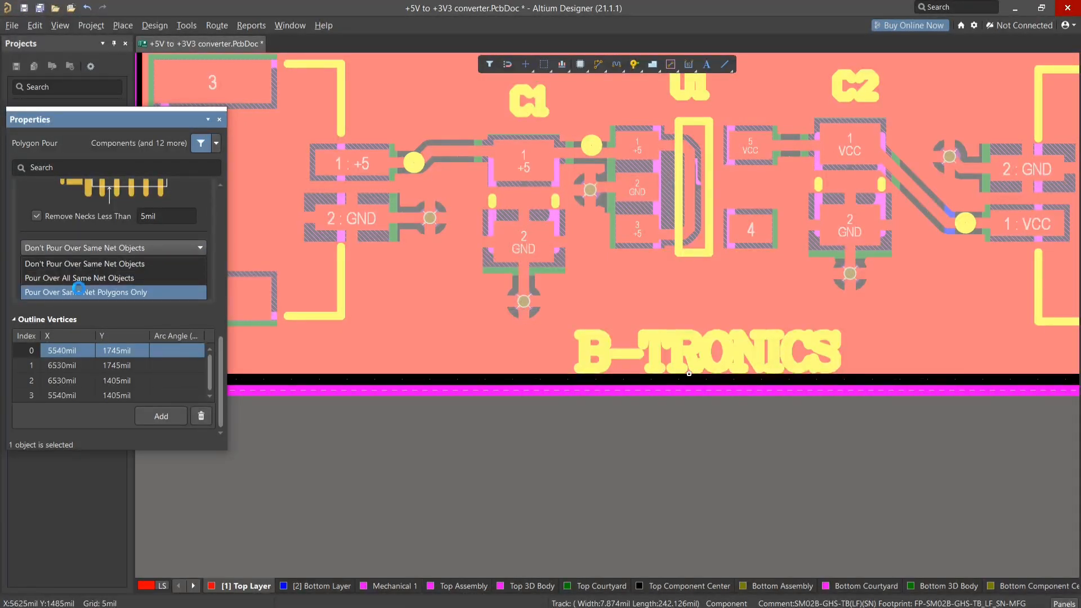
pyautogui.click(77, 287)
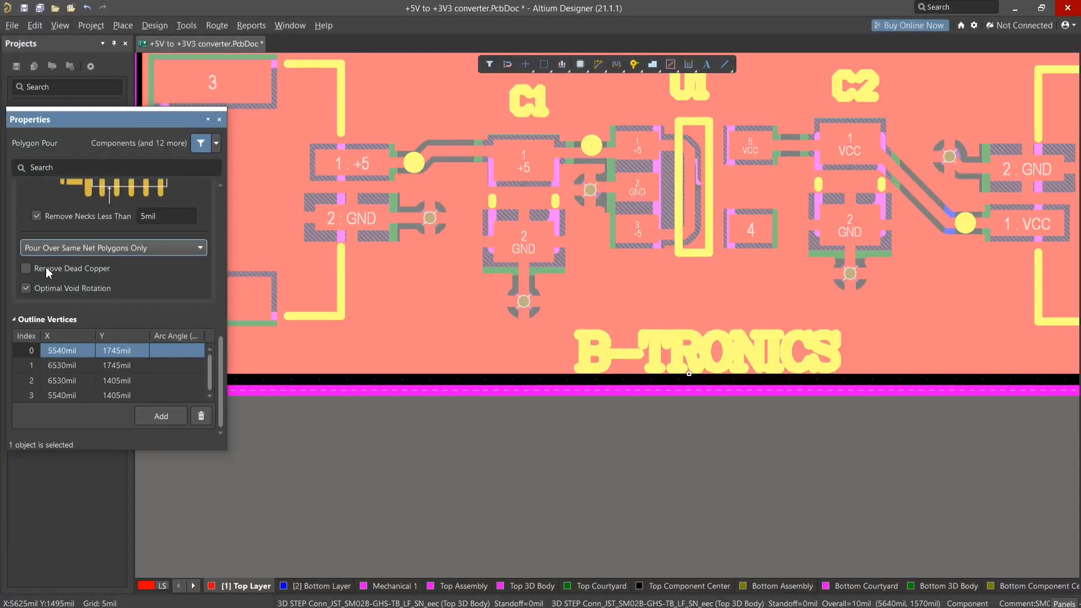
pyautogui.click(26, 268)
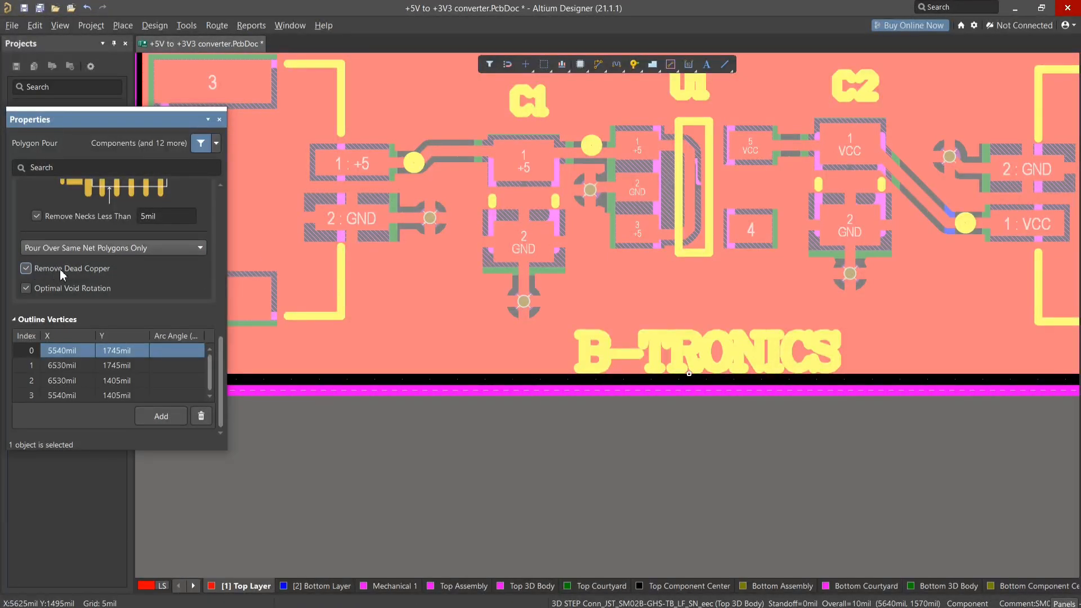
# - Try Don't Pour Over Same Net Objects, Pour Over Same Net Polygons Only and Pour Over All Same Net Objects on the solid pour
pyautogui.click(126, 248)
pyautogui.keyDown('ctrl'); pyautogui.scroll(-3, 450, 231); pyautogui.keyUp('ctrl')
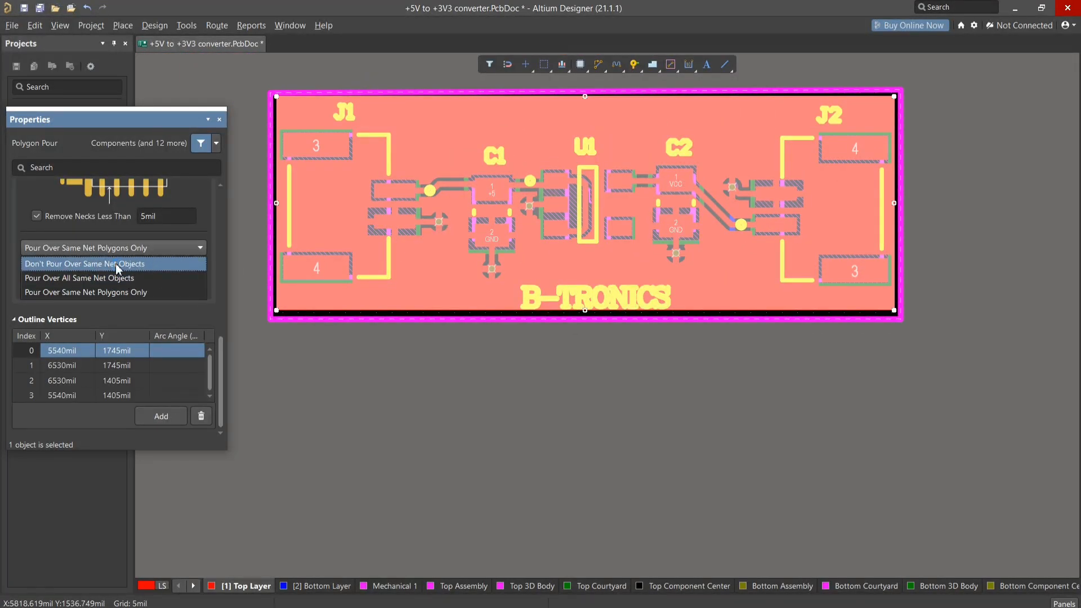
pyautogui.click(116, 263)
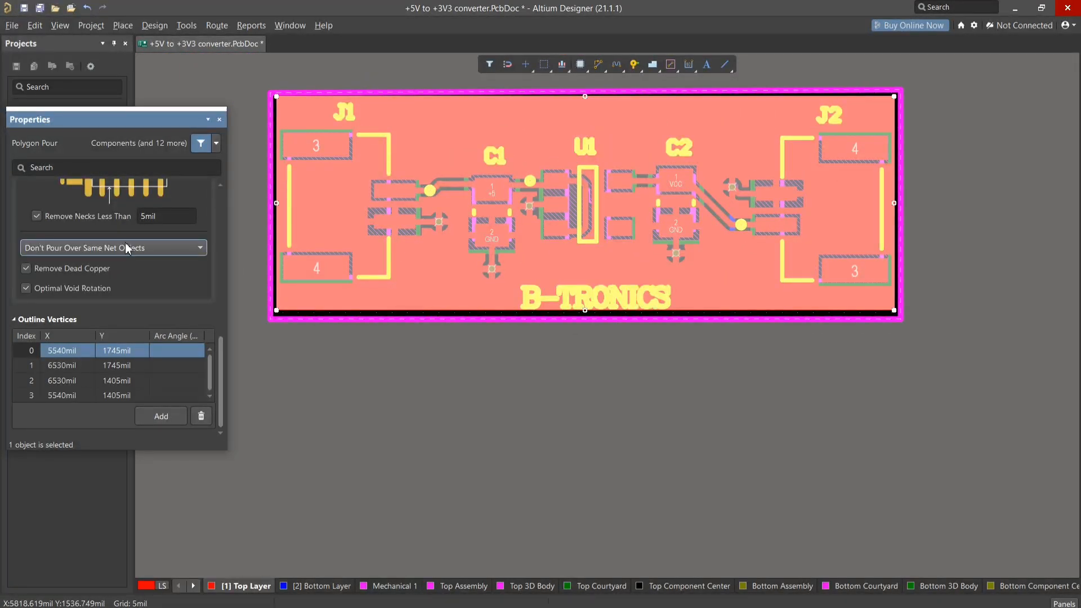
pyautogui.click(126, 248)
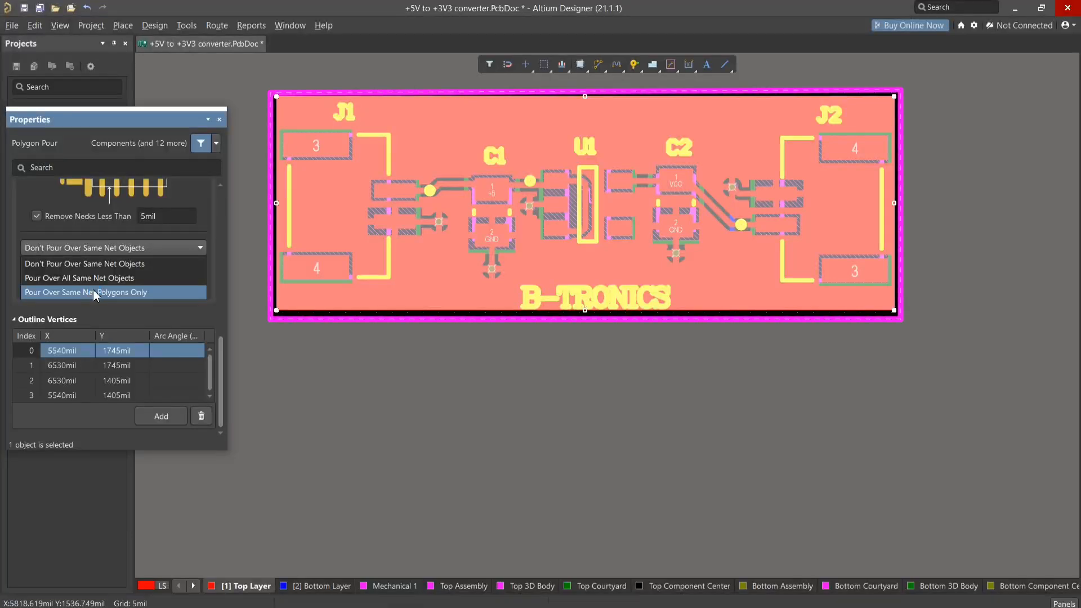
pyautogui.click(94, 293)
pyautogui.click(101, 248)
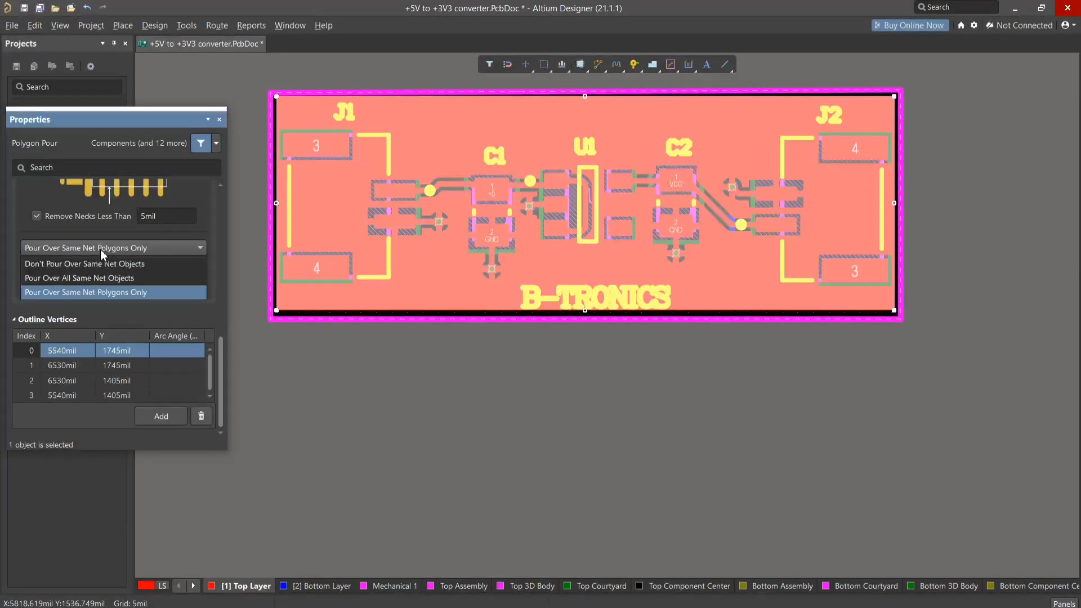
pyautogui.click(84, 278)
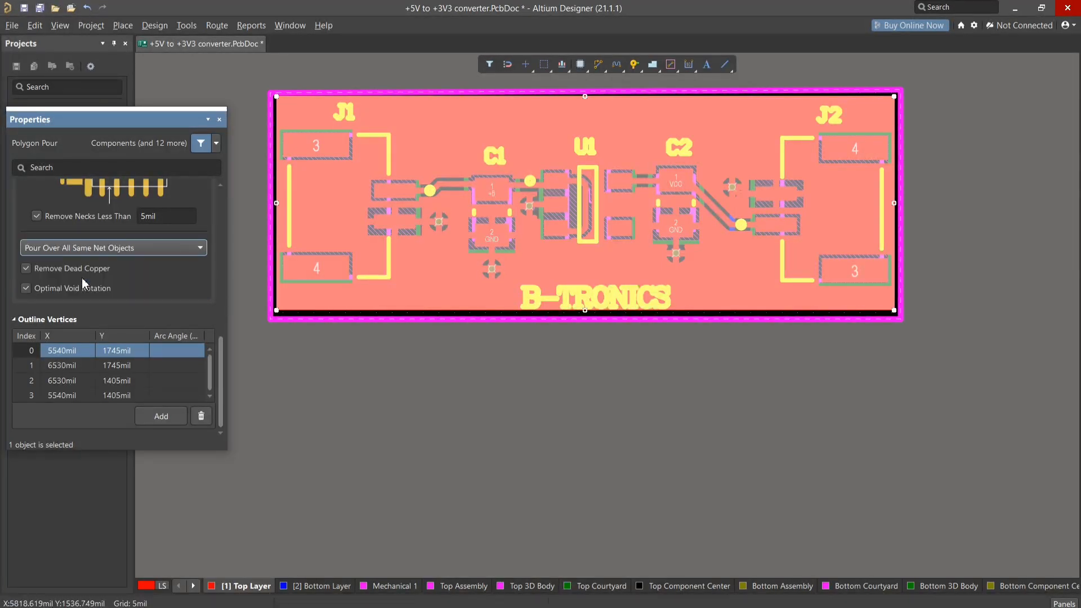
# - Try Pour Over Same Net Polygons Only again, set the pour to Don't Pour Over Same Net Objects, and deselect it
pyautogui.click(93, 247)
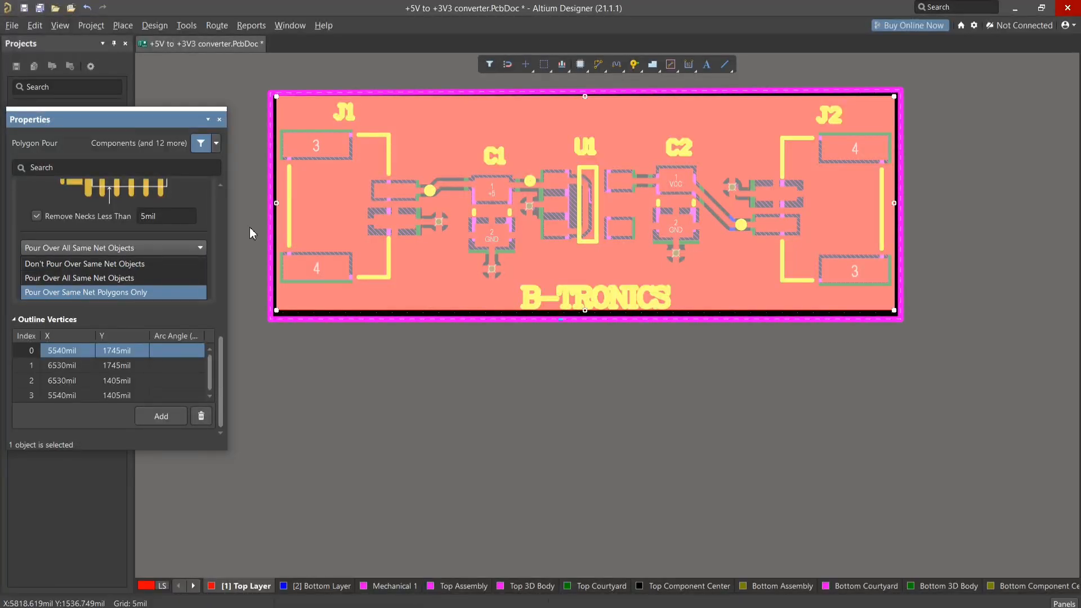
pyautogui.click(77, 294)
pyautogui.click(130, 247)
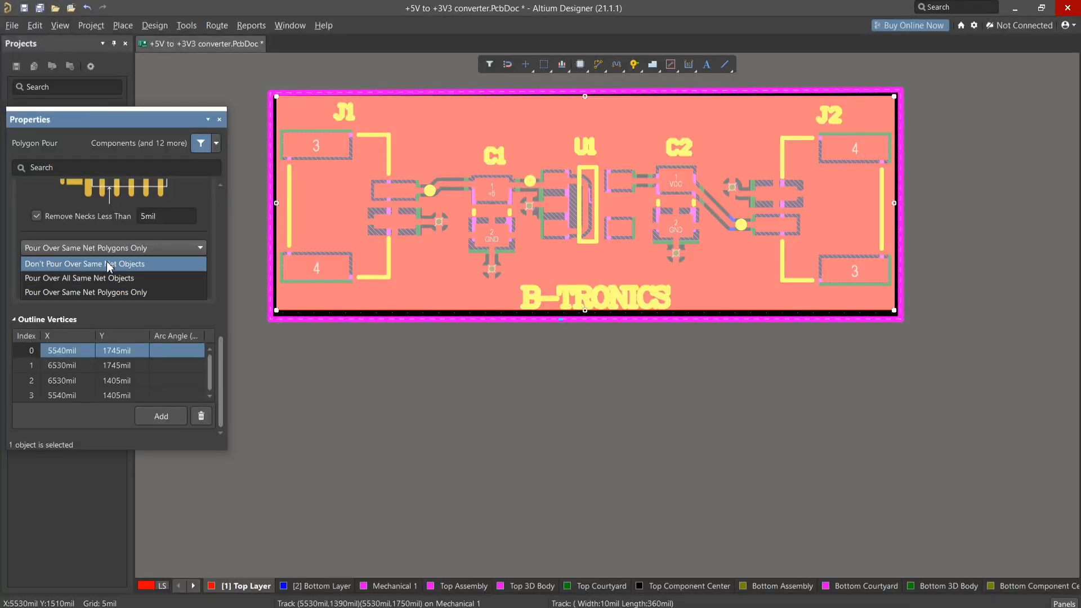
pyautogui.click(108, 264)
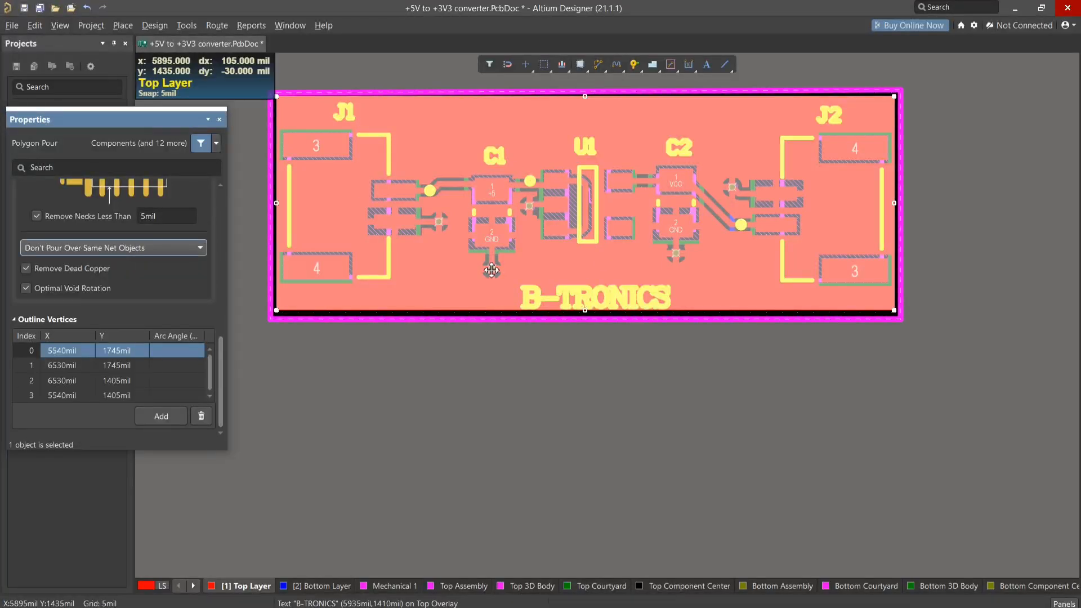
pyautogui.click(536, 373)
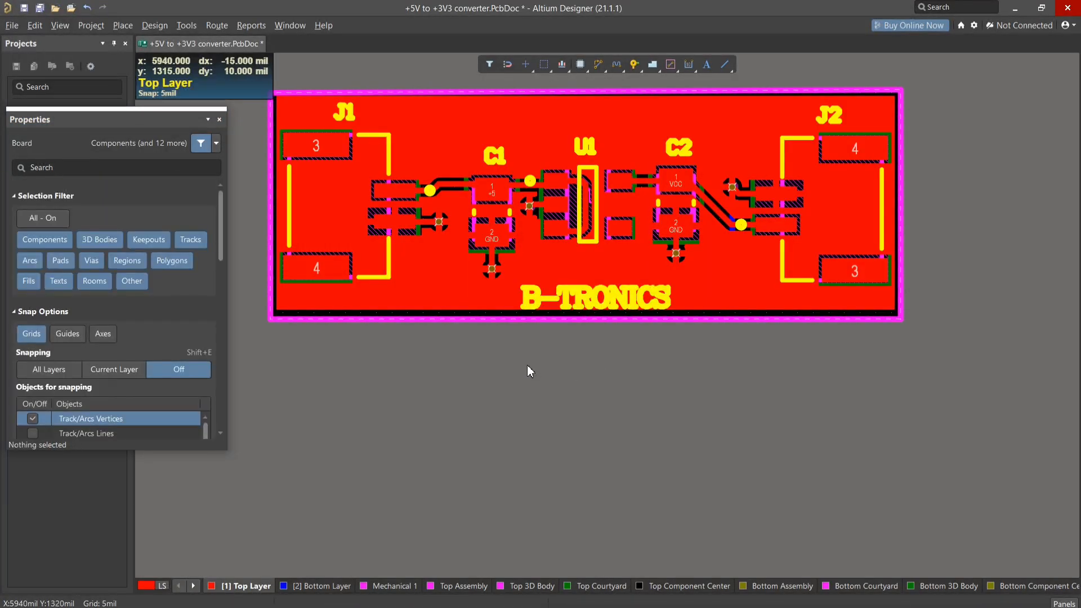
# - Inspect the poured copper around the pads, vias and tracks in the 3D board view, and return to the 2D layout
pyautogui.press('3')
pyautogui.press('shift')
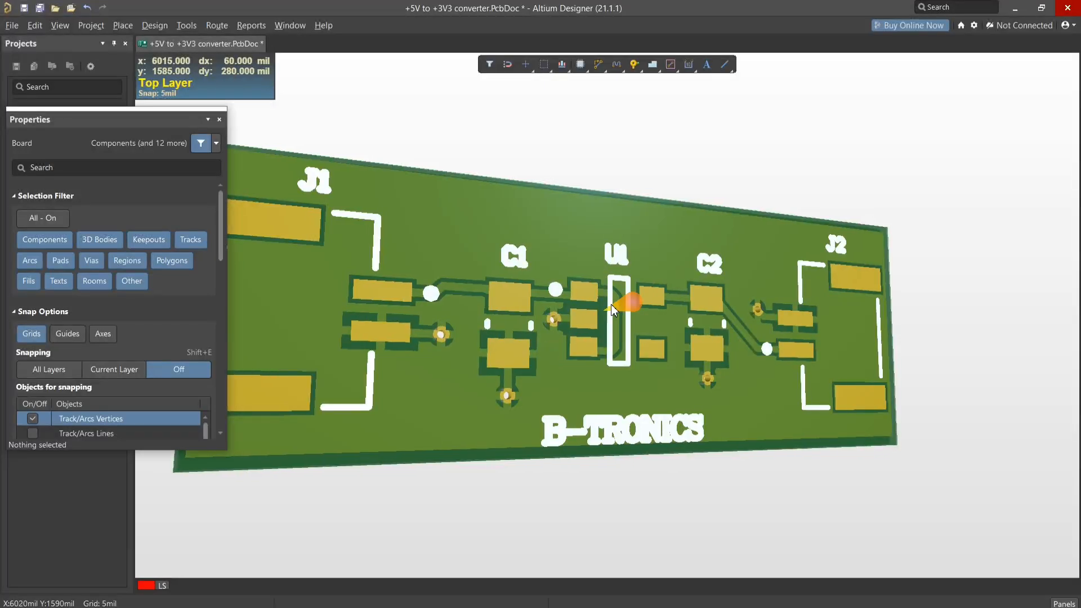
pyautogui.keyDown('ctrl'); pyautogui.scroll(-3, 611, 303); pyautogui.keyUp('ctrl')
pyautogui.keyDown('shift'); pyautogui.moveTo(661, 292); pyautogui.dragTo(634, 315, button='right'); pyautogui.keyUp('shift')
pyautogui.keyDown('shift'); pyautogui.scroll(5, 634, 315); pyautogui.keyUp('shift')
pyautogui.keyDown('ctrl'); pyautogui.scroll(5, 829, 305); pyautogui.keyUp('ctrl')
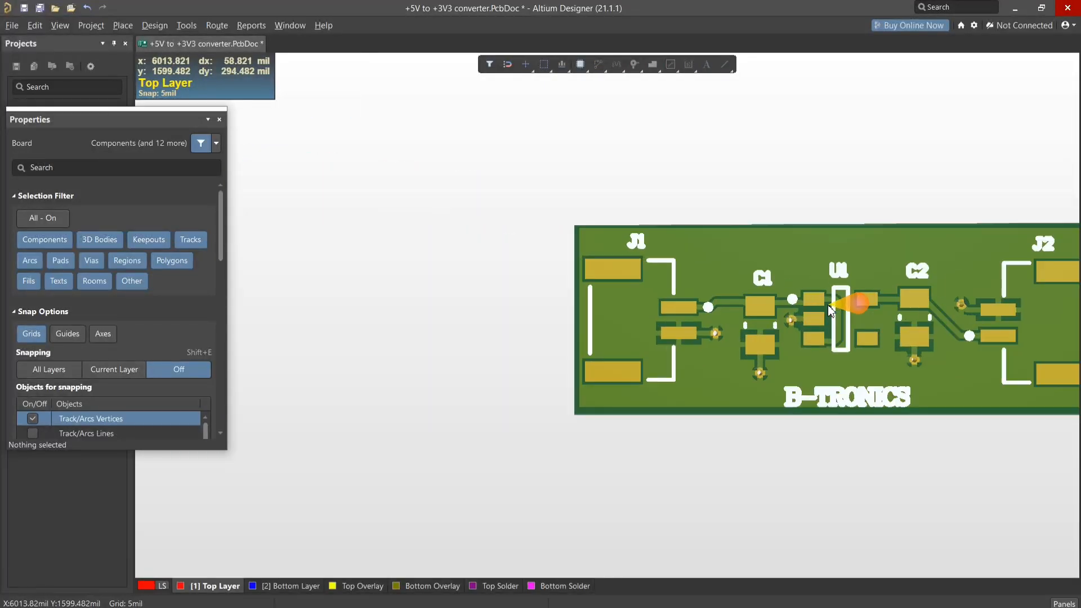
pyautogui.moveTo(909, 265); pyautogui.dragTo(676, 251, button='right')
pyautogui.keyDown('ctrl'); pyautogui.scroll(-4, 675, 248); pyautogui.keyUp('ctrl')
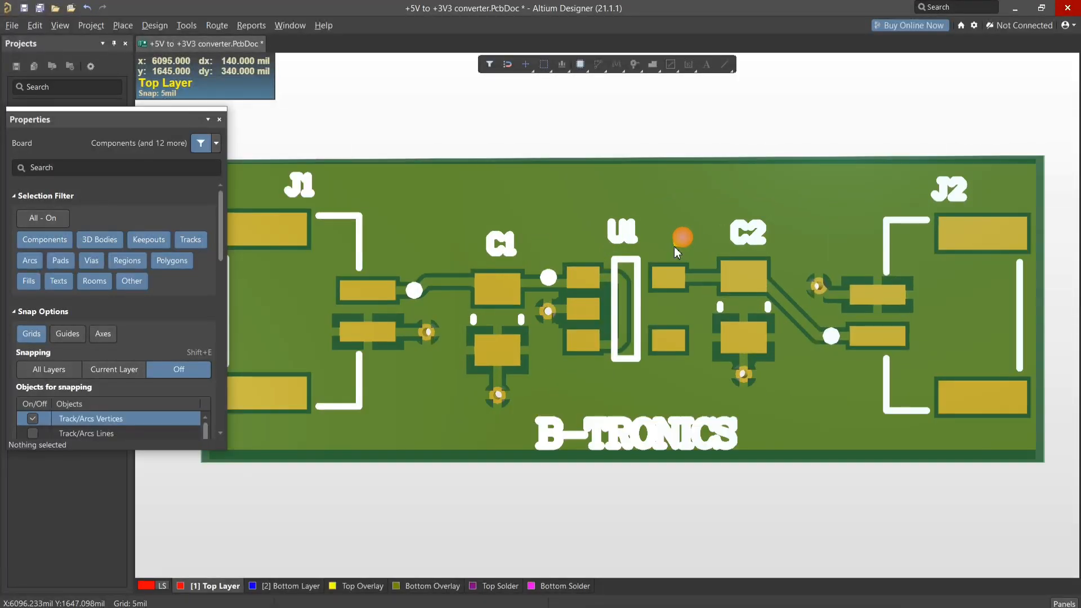
pyautogui.keyDown('shift'); pyautogui.moveTo(600, 239); pyautogui.dragTo(741, 292, button='right'); pyautogui.keyUp('shift')
pyautogui.click(720, 317)
pyautogui.moveTo(738, 455); pyautogui.dragTo(642, 371, button='right')
pyautogui.keyDown('shift'); pyautogui.moveTo(681, 540); pyautogui.dragTo(583, 458, button='right'); pyautogui.keyUp('shift')
pyautogui.press('2')
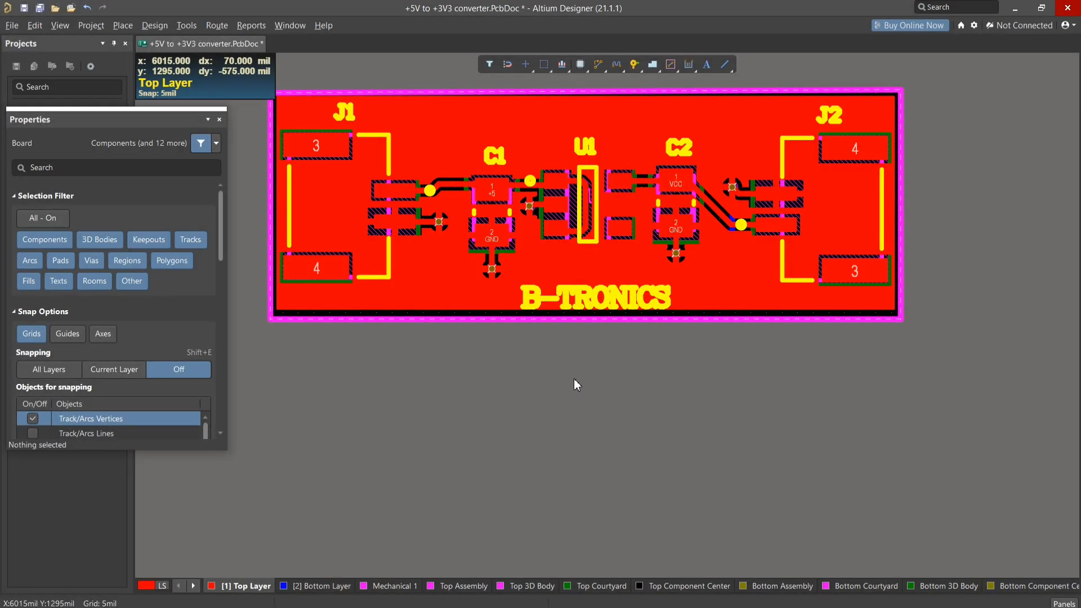
# - Look through the board's snap, grid and guide properties and close the Properties display
pyautogui.scroll(4, 575, 381)
pyautogui.scroll(-6, 103, 325)
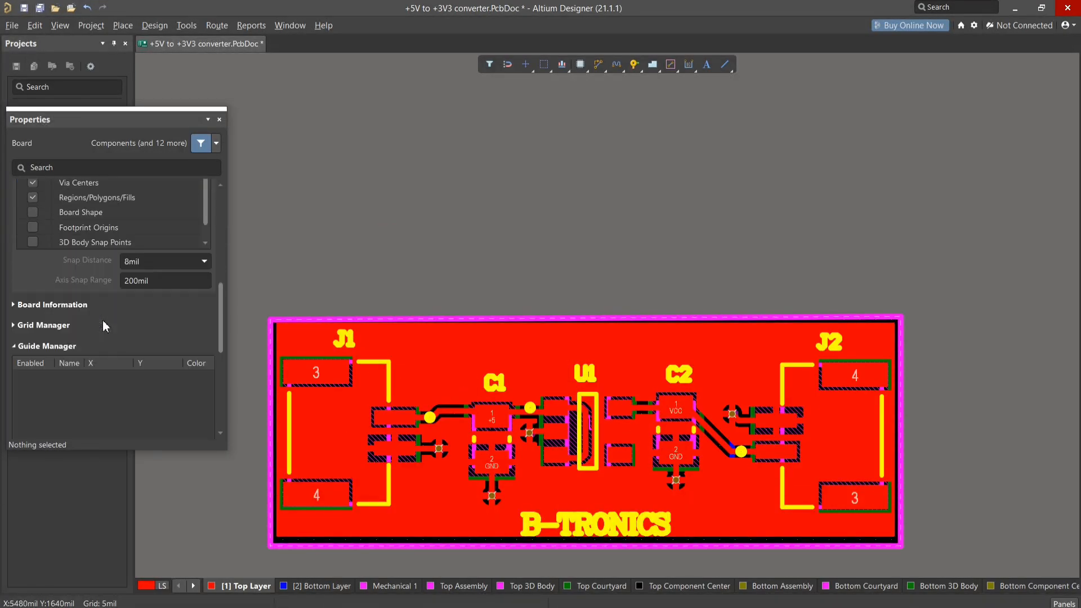
pyautogui.scroll(6, 103, 326)
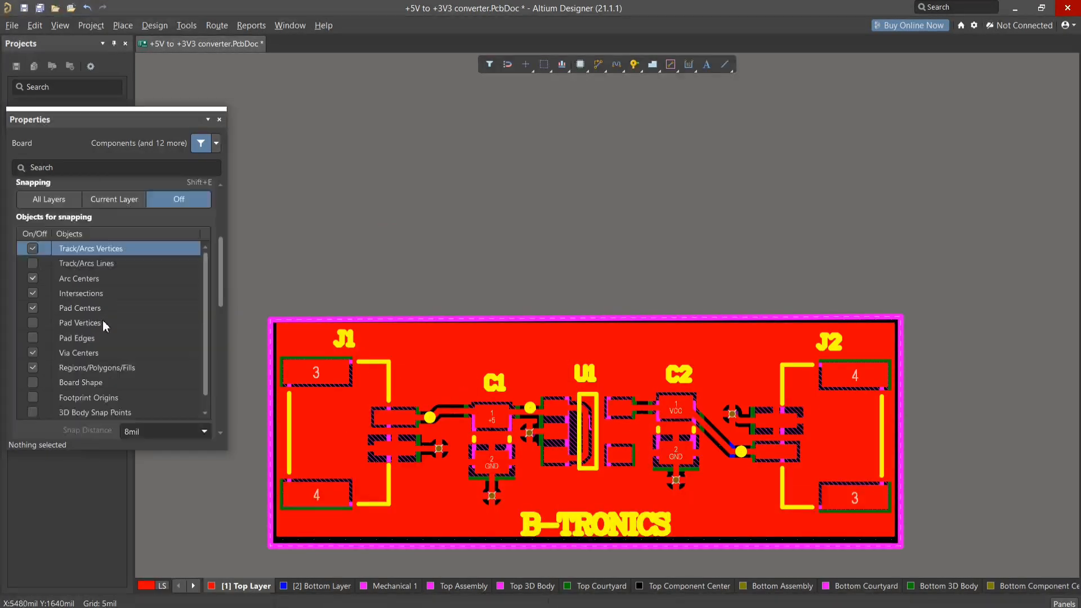
pyautogui.click(219, 120)
# - Select the Top Layer GND pour, repour violating polygons, and select the pour again
pyautogui.moveTo(602, 279); pyautogui.dragTo(616, 216, button='right')
pyautogui.click(509, 284)
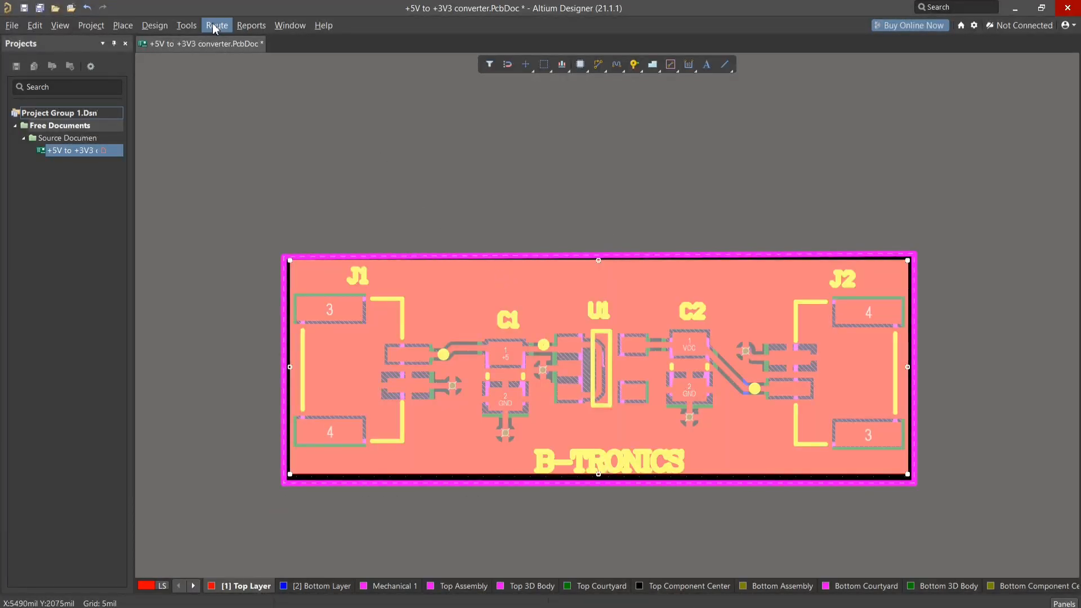
pyautogui.click(187, 26)
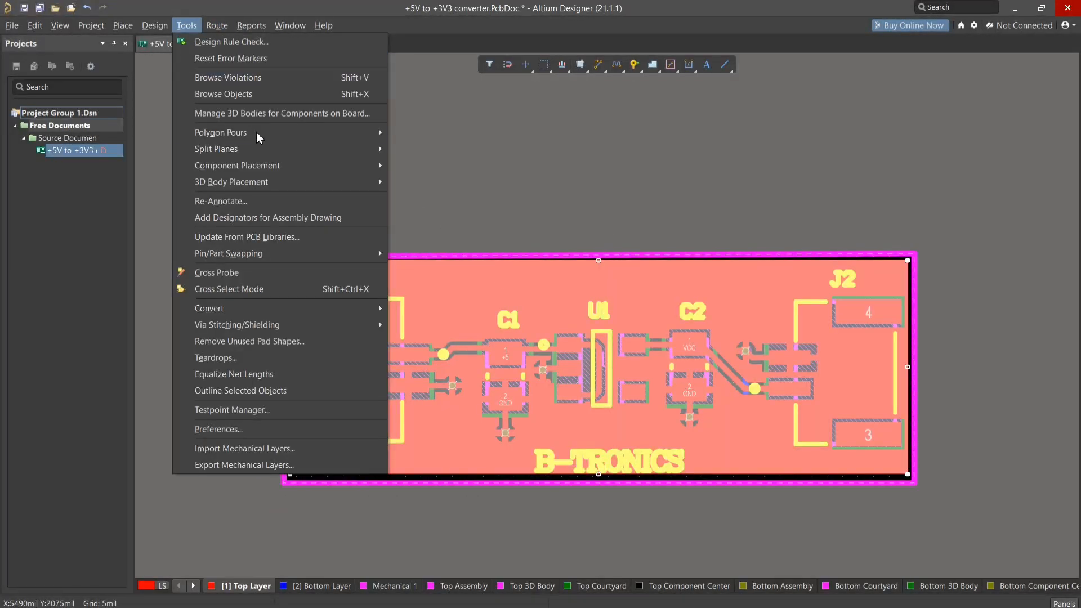
pyautogui.moveTo(259, 138)
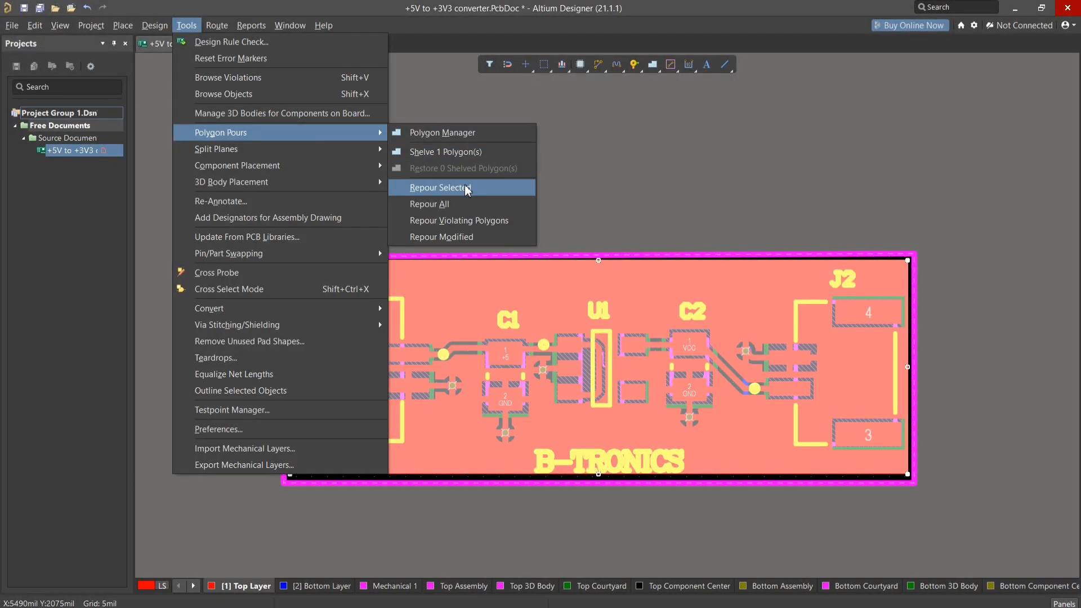
pyautogui.click(462, 220)
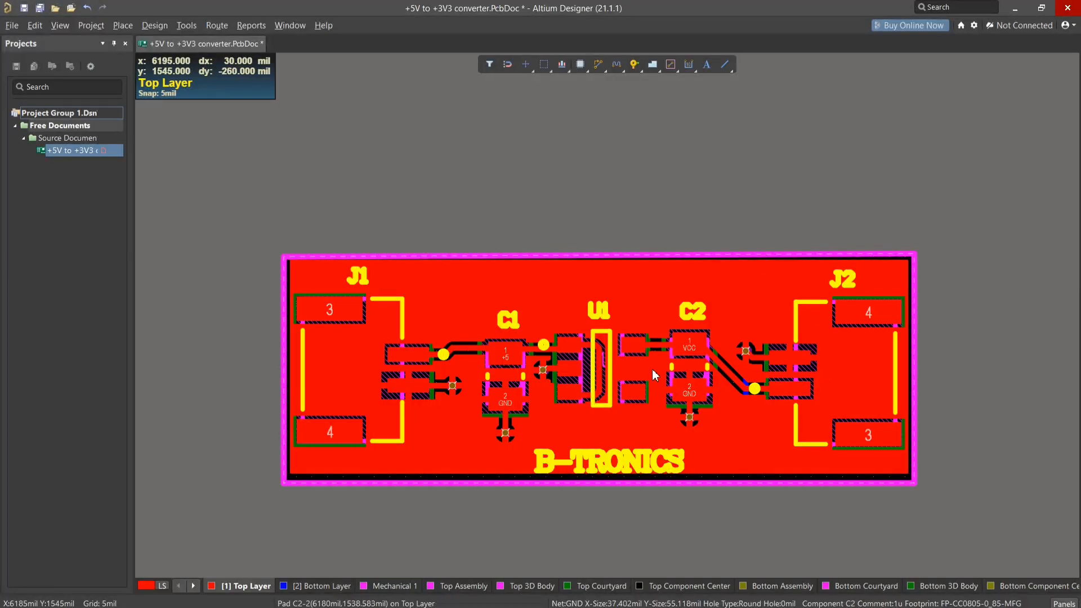
pyautogui.click(550, 290)
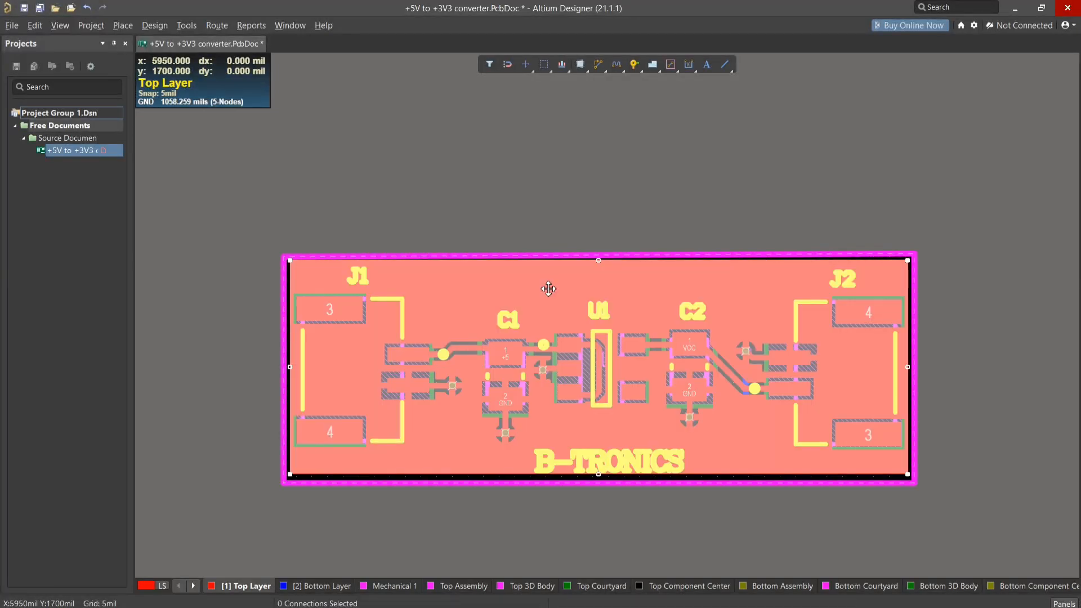